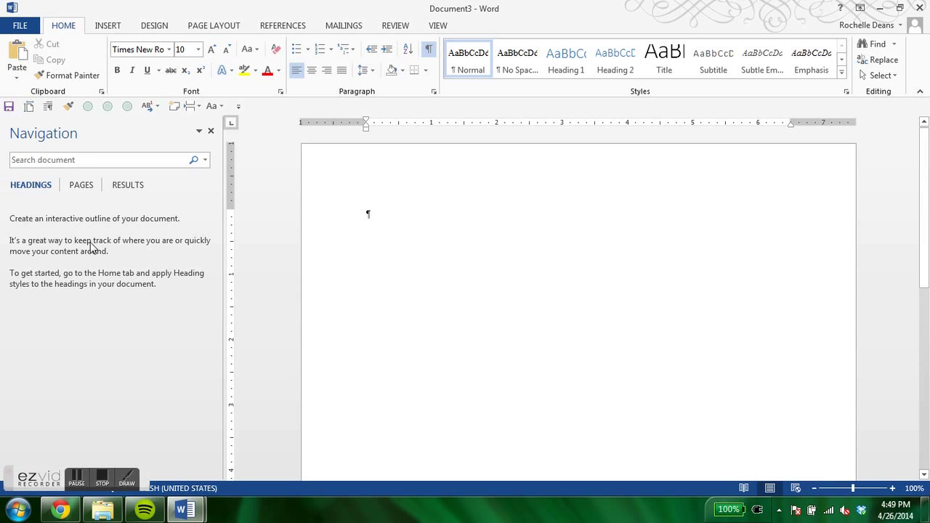
Set the left page margin to 1.5 inches for the whole document.
click(29, 107)
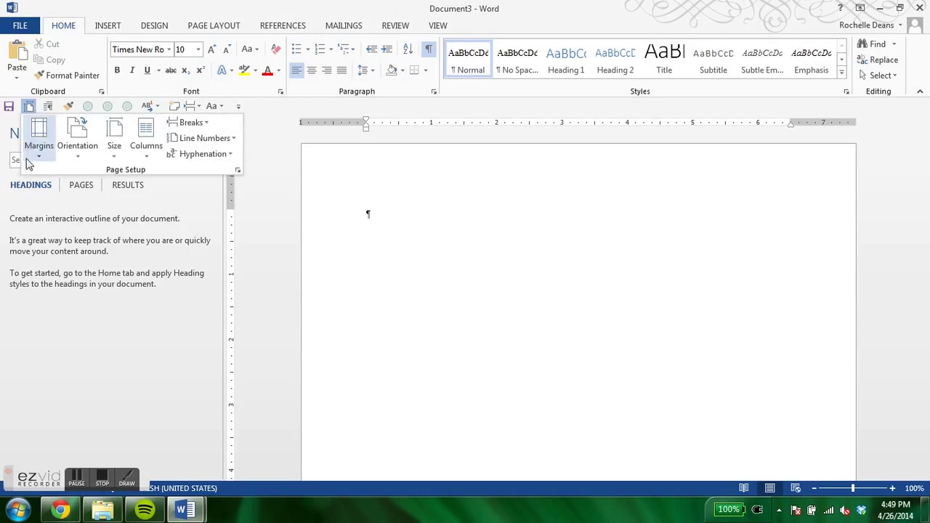
click(34, 154)
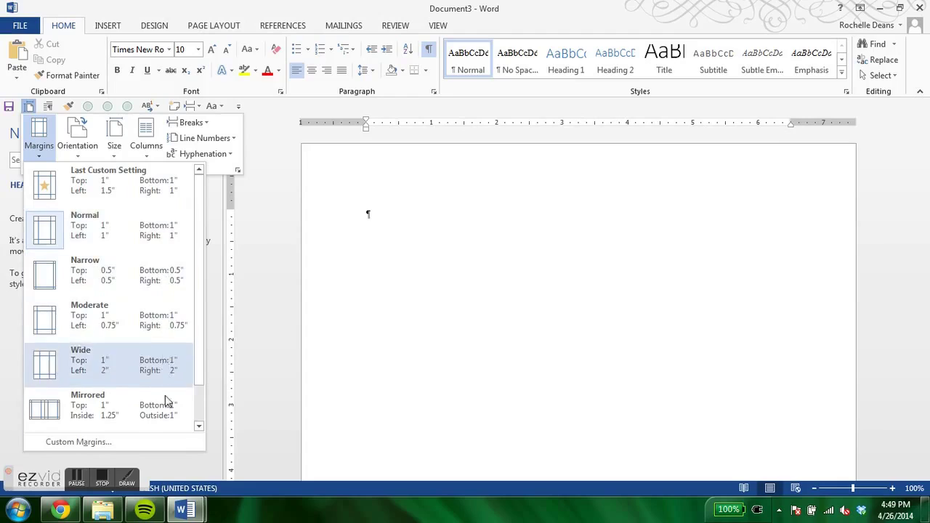
click(109, 441)
click(411, 136)
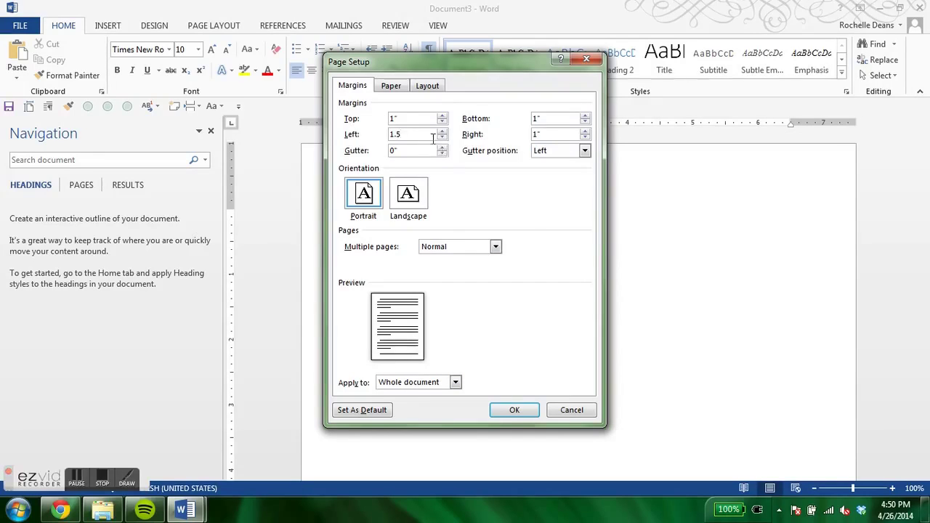
click(514, 412)
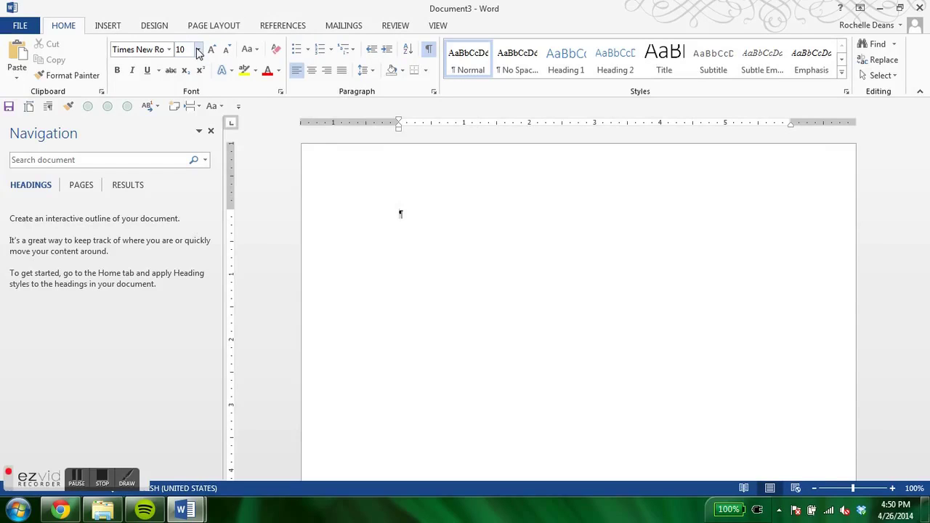
Set the line spacing to 2.0 and the font size to 12.
click(365, 73)
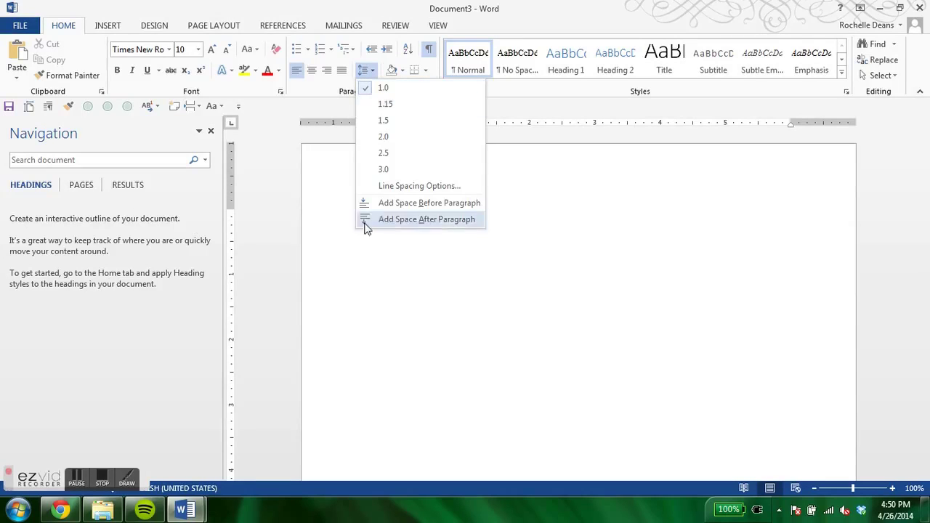
click(376, 138)
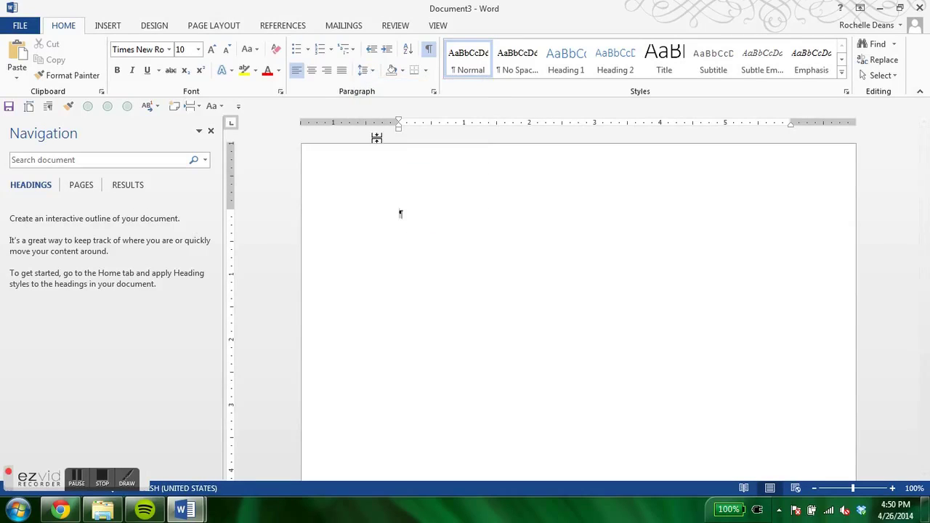
click(197, 49)
click(190, 117)
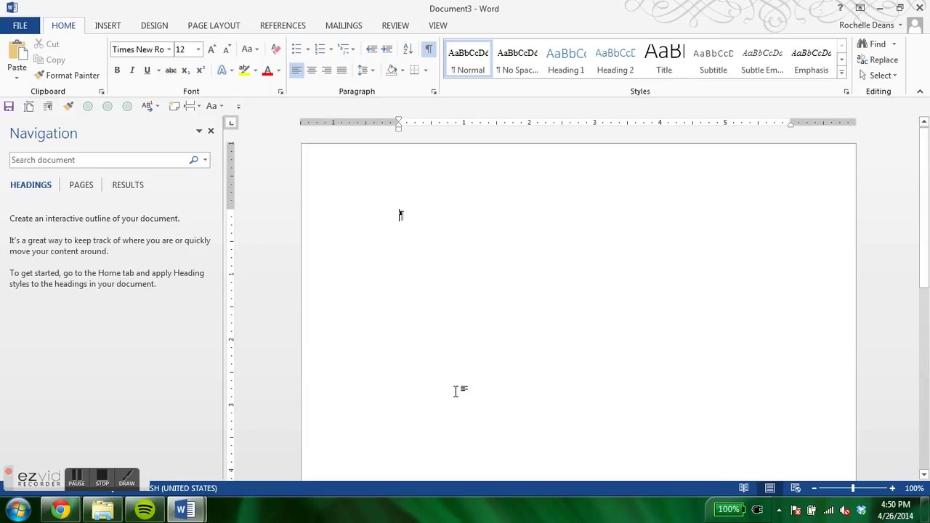
key(Tab)
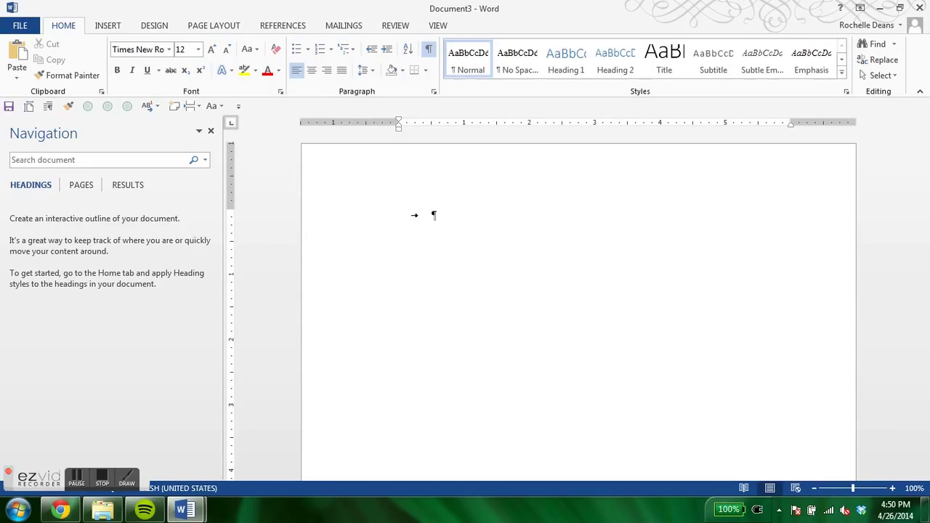
drag(433, 218, 409, 218)
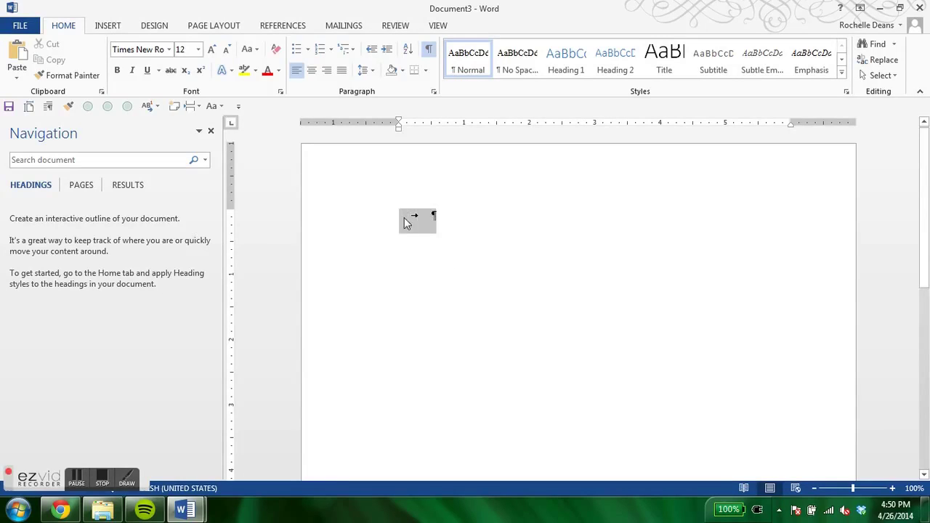
click(439, 218)
key(BackSpace)
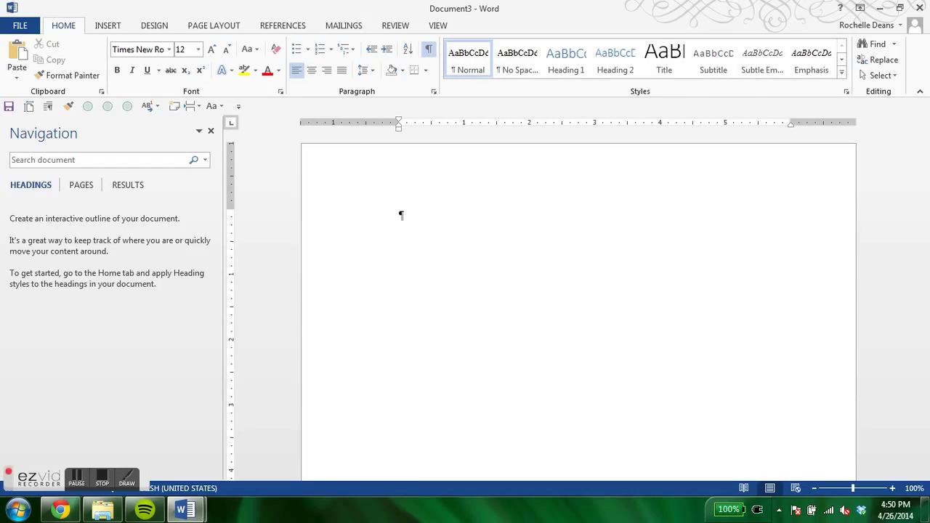
text(..............)
key(BackSpace)
key(BackSpace)
key(BackSpace)
key(BackSpace)
key(BackSpace)
key(BackSpace)
key(BackSpace)
key(BackSpace)
key(BackSpace)
key(BackSpace)
key(BackSpace)
key(BackSpace)
key(BackSpace)
key(BackSpace)
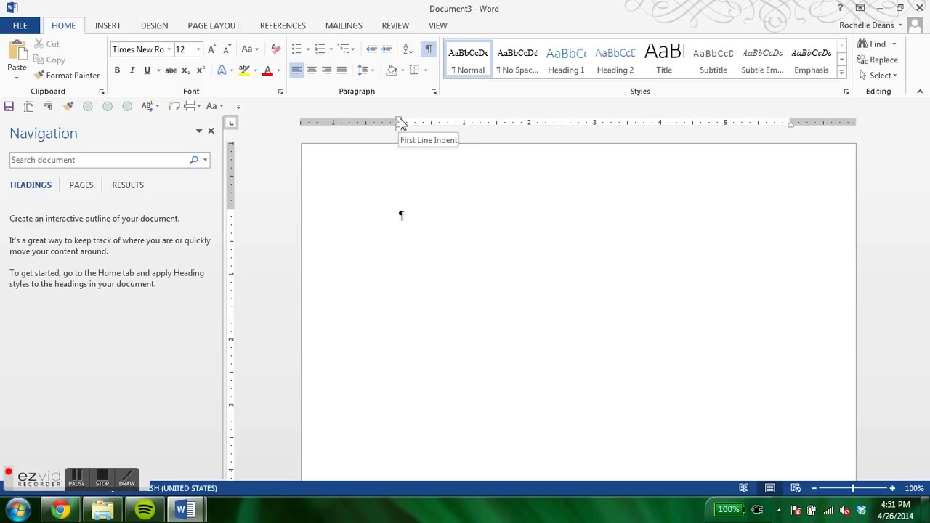
Set a 0.5-inch first-line indent on the paragraph and update the Normal style to match its formatting.
drag(398, 122, 432, 125)
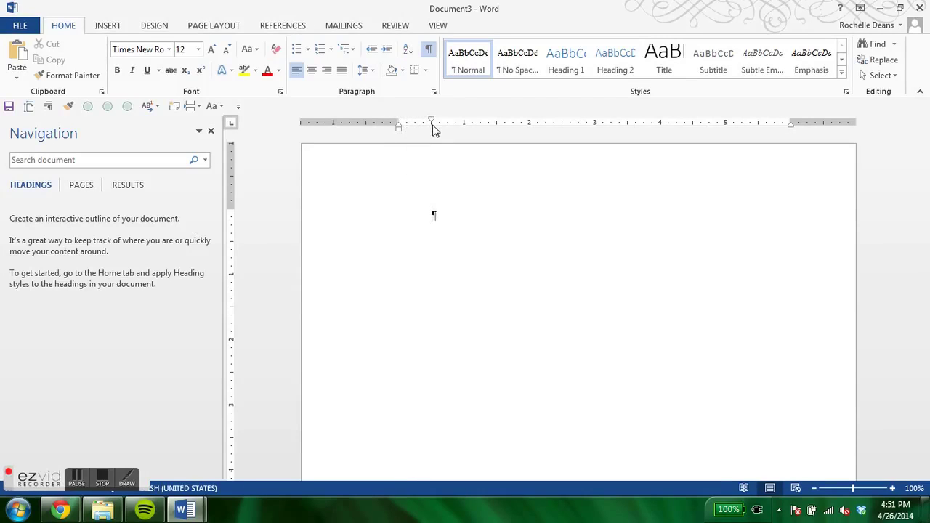
click(365, 69)
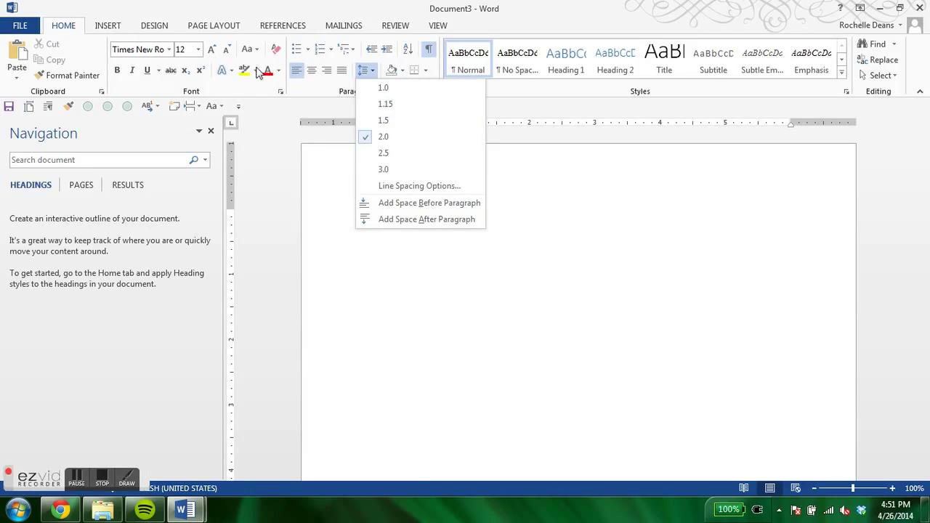
click(371, 71)
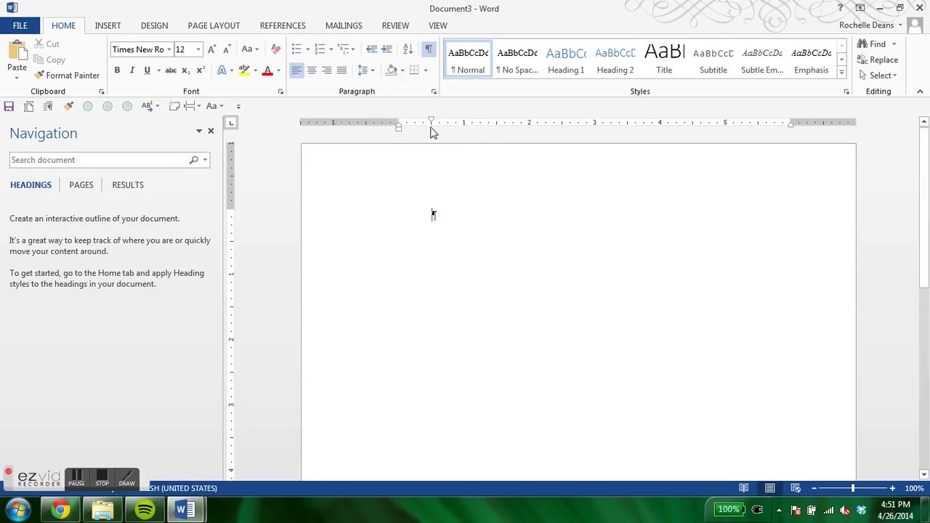
right_click(468, 58)
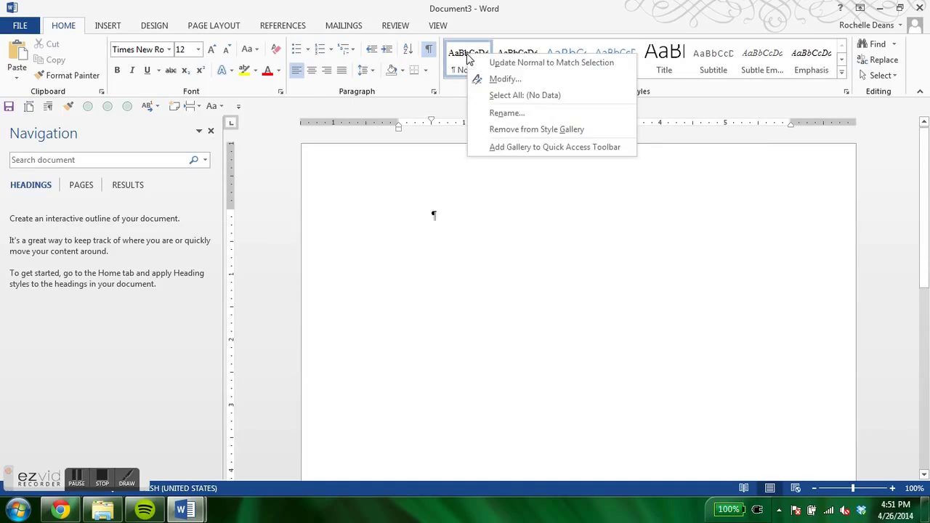
click(544, 64)
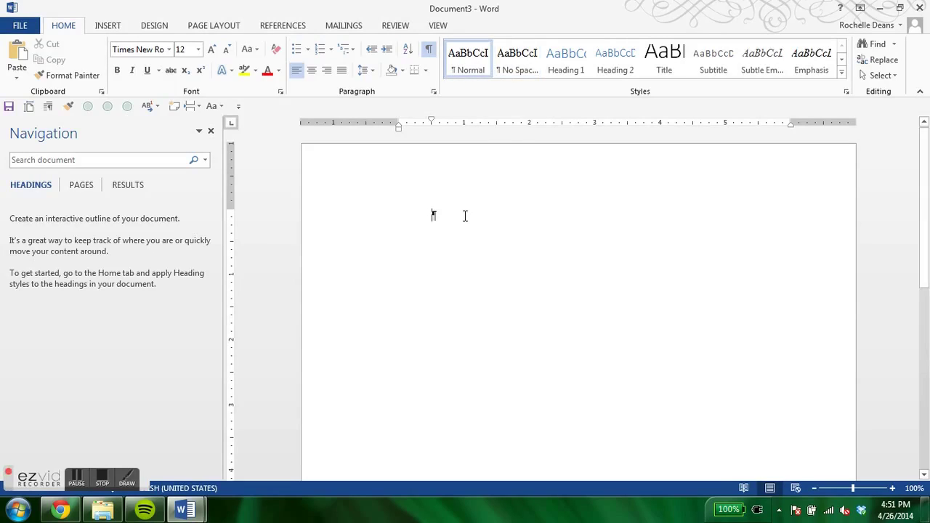
Enter the sample text "Let me go ahead and type in some text here… woohoo! Typing is fun!".
text(Let me go awh)
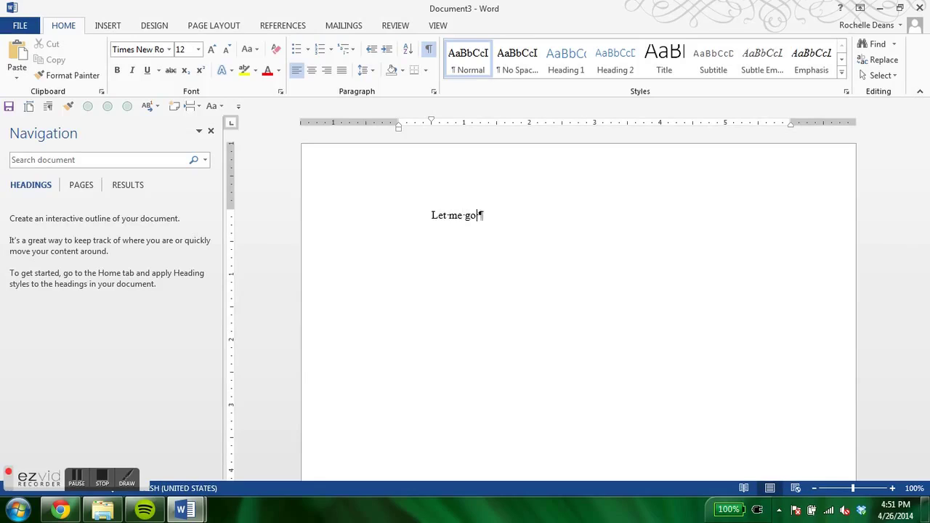
key(BackSpace)
key(BackSpace)
text(head and type in some text)
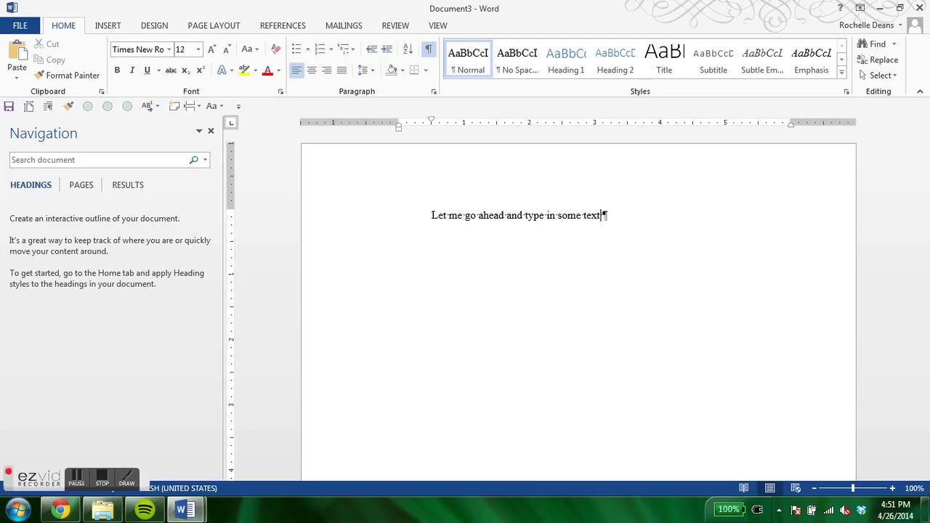
text( here... woohoo! typ)
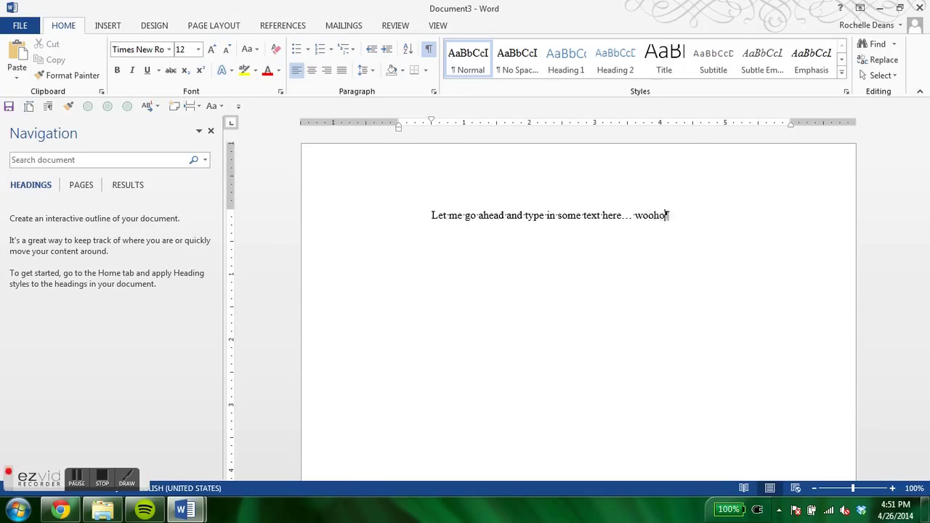
text(ing is fun!)
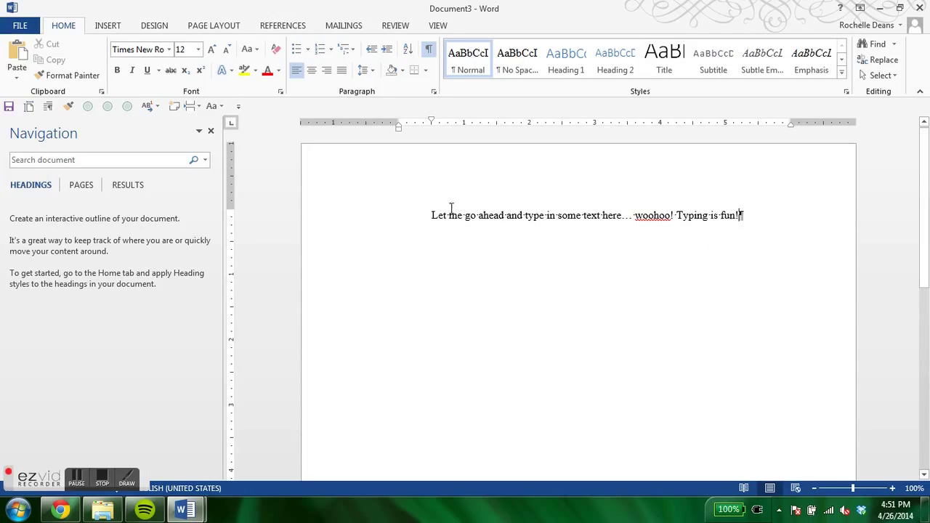
drag(428, 215, 740, 220)
key(ctrl+c)
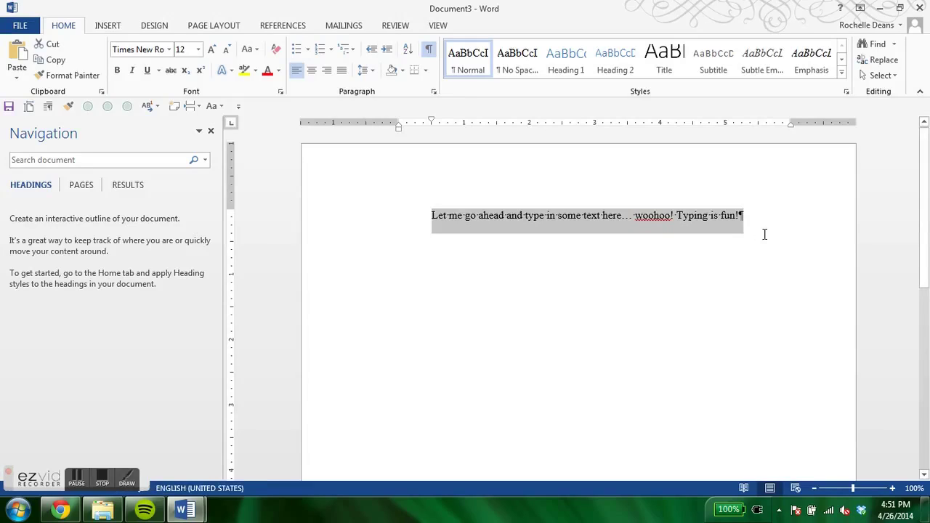
click(742, 239)
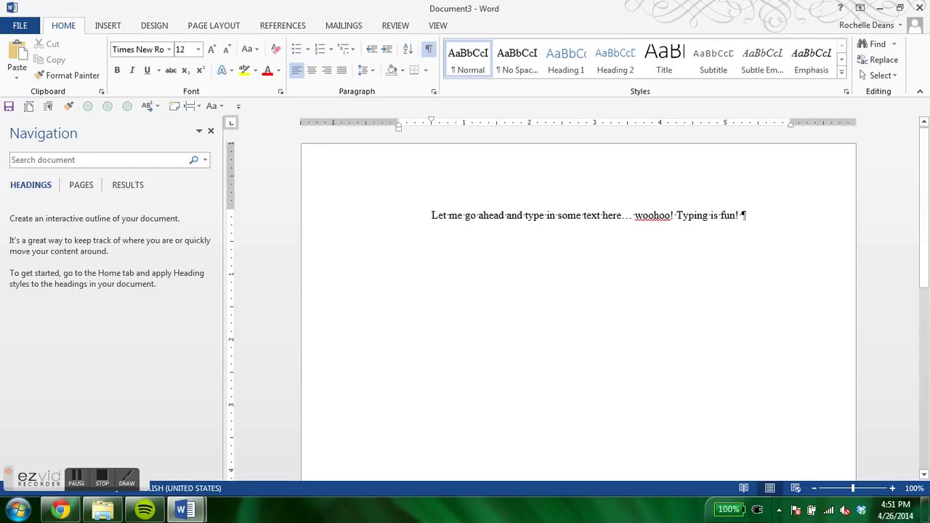
key(ctrl+v)
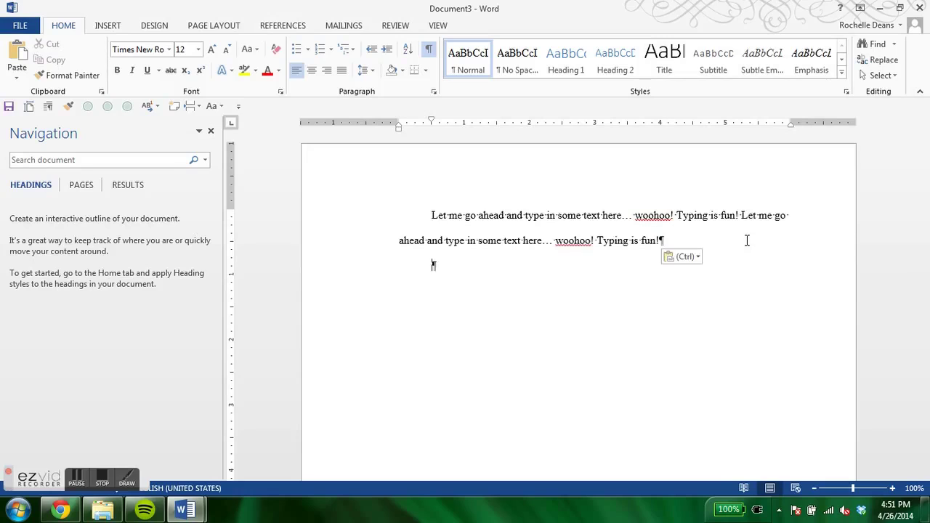
key(ctrl+v)
key(ctrl+v)
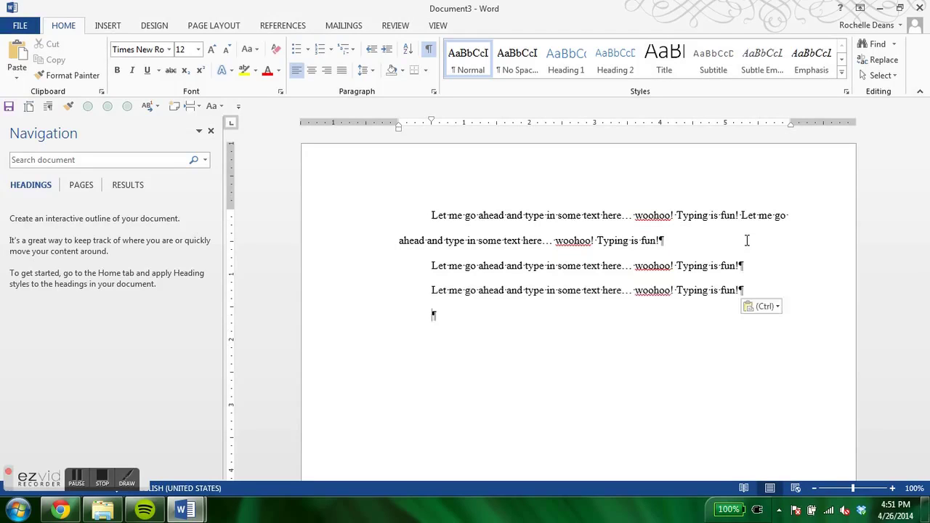
key(ctrl+v)
key(ctrl+v)
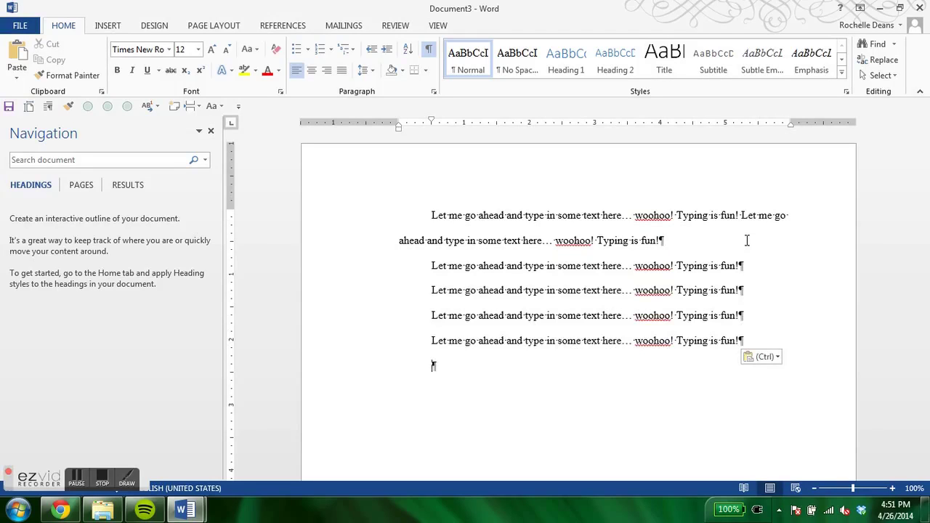
key(ctrl+z)
key(ctrl+z)
key(ctrl+z)
key(ctrl+z)
key(ctrl+z)
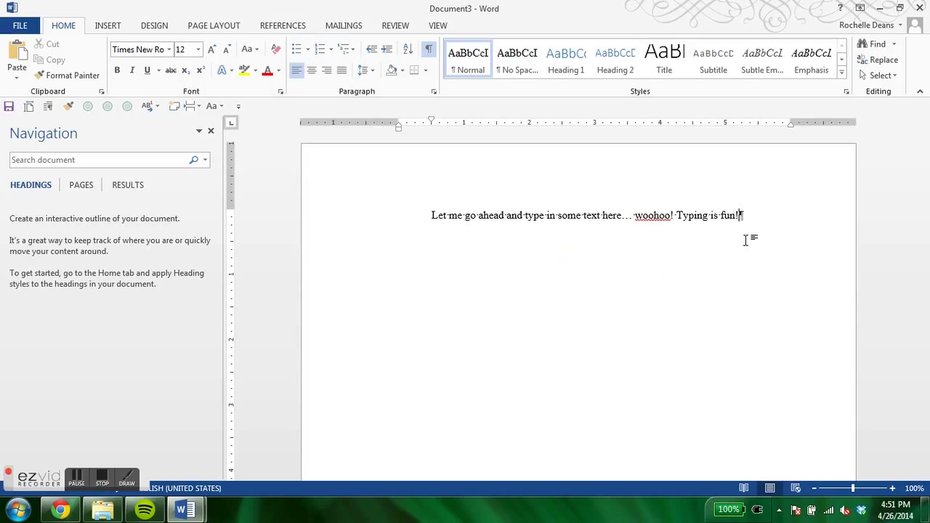
key(ctrl+z)
key(ctrl+y)
Copy the sample sentence without its paragraph mark and paste it repeatedly after itself to build one five-line paragraph.
key(ctrl+Home)
drag(433, 216, 742, 233)
key(ctrl+c)
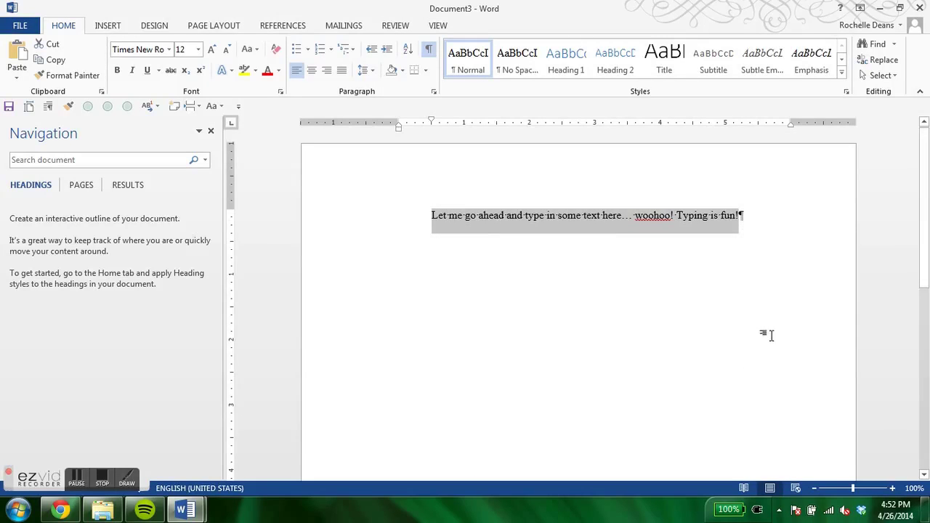
click(749, 219)
key(ctrl+v)
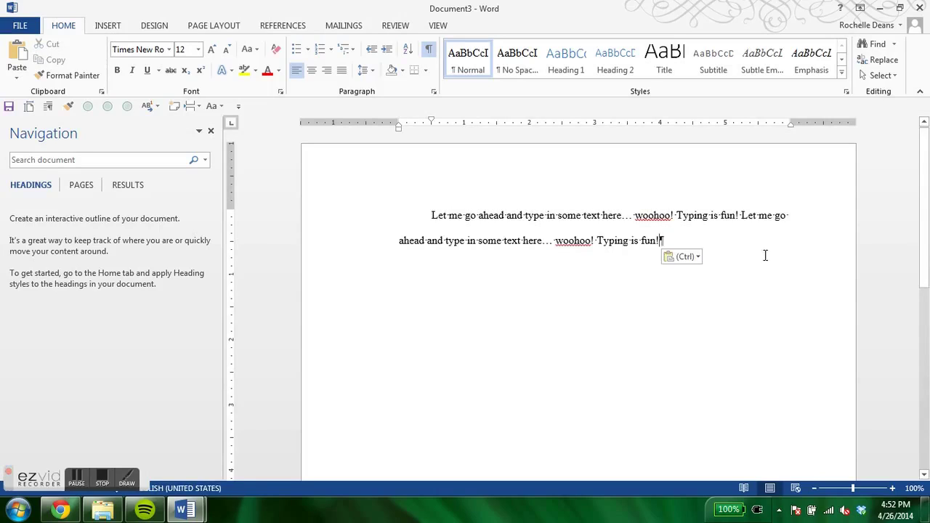
key(ctrl+v)
key(ctrl+v)
key(ctrl+v)
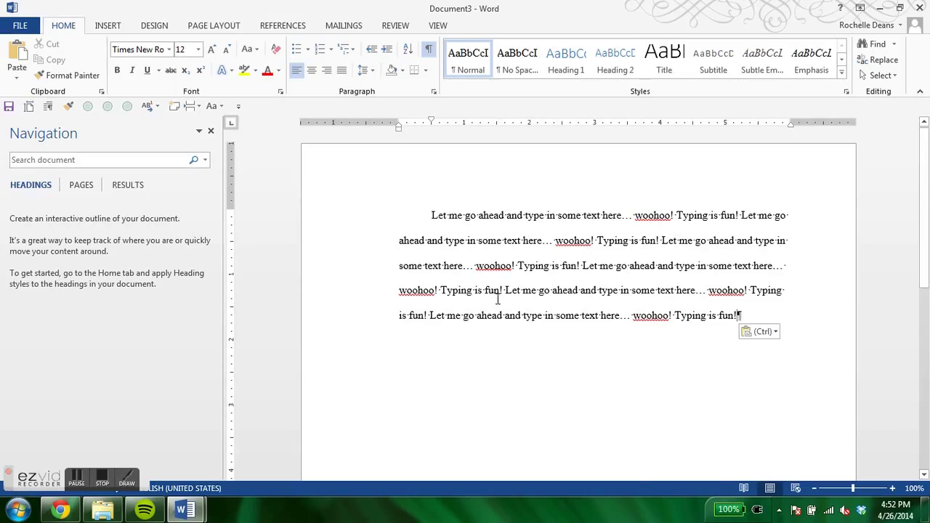
Insert an empty line above the paragraph, center it and remove its first-line indent.
click(434, 217)
key(Return)
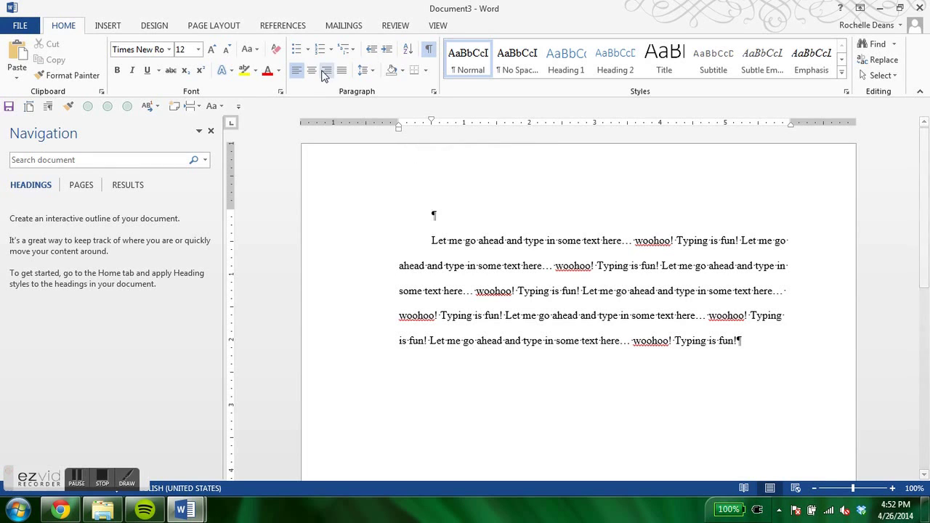
click(311, 69)
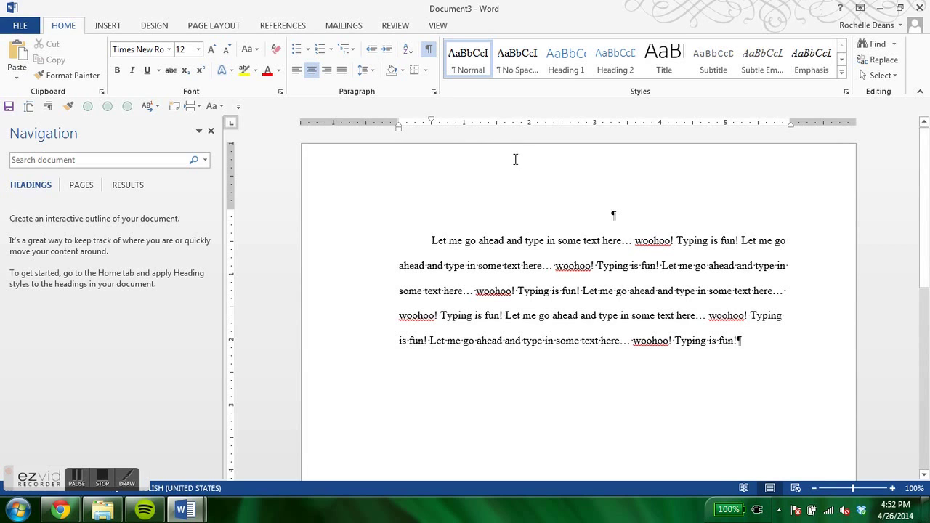
drag(431, 121, 398, 132)
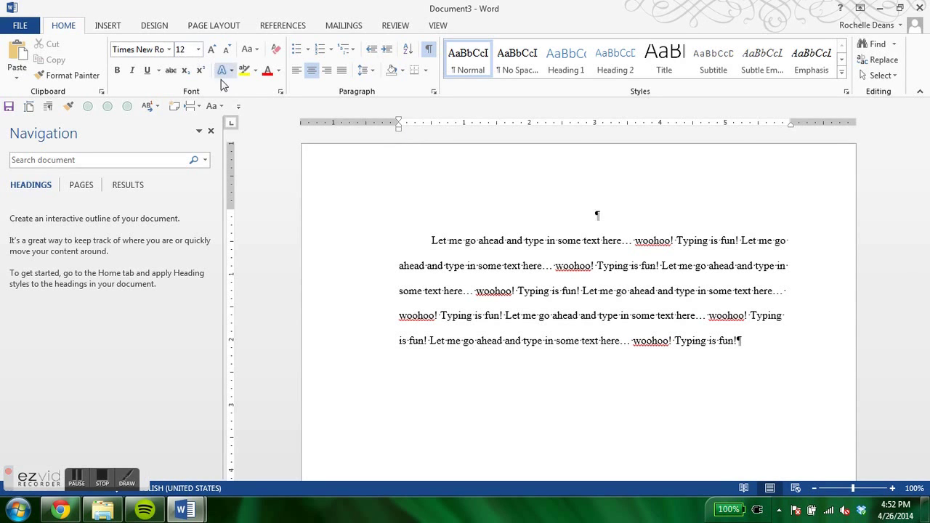
Apply the All caps font effect to the centered empty line above the paragraph.
click(280, 92)
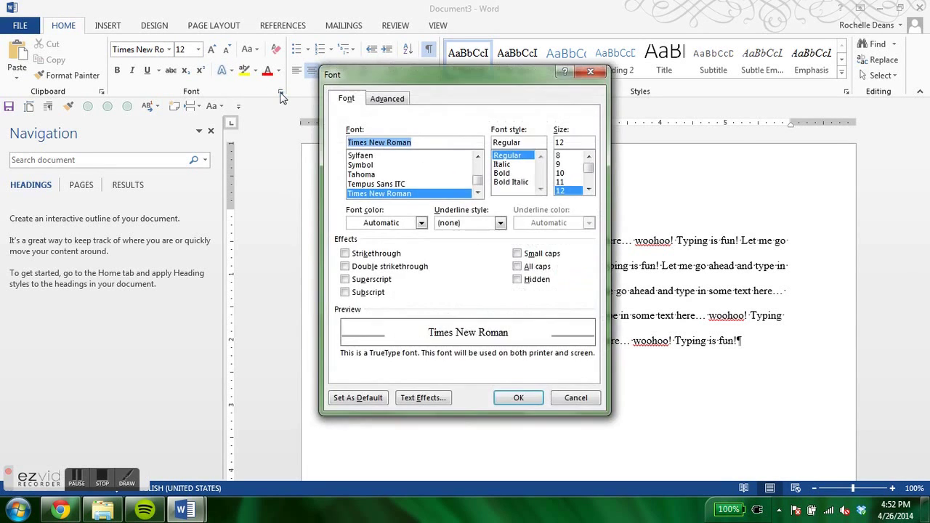
click(518, 267)
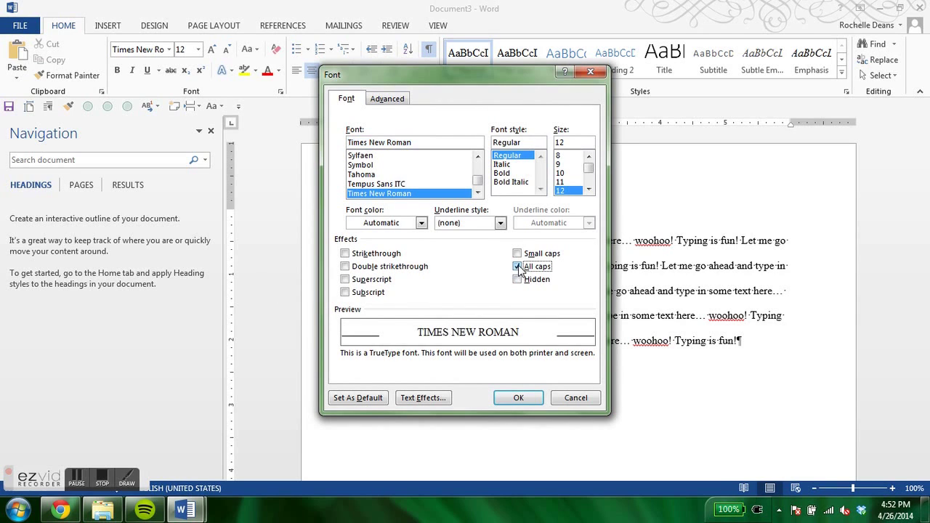
click(518, 398)
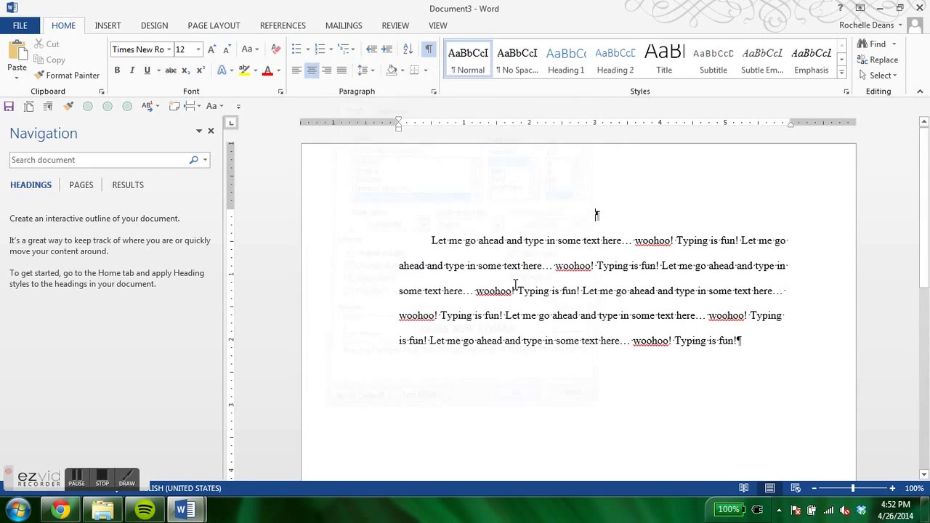
Set the spacing after the centered heading line to 12 pt.
click(363, 70)
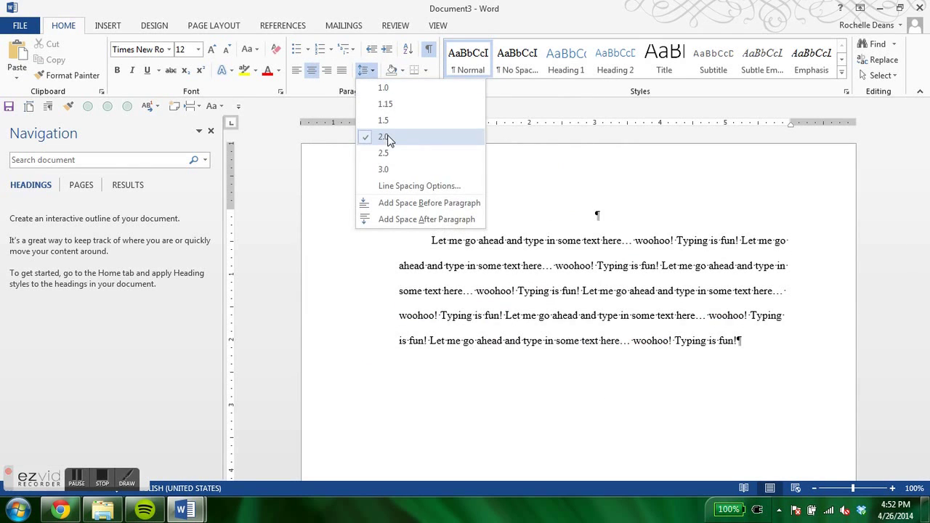
click(622, 215)
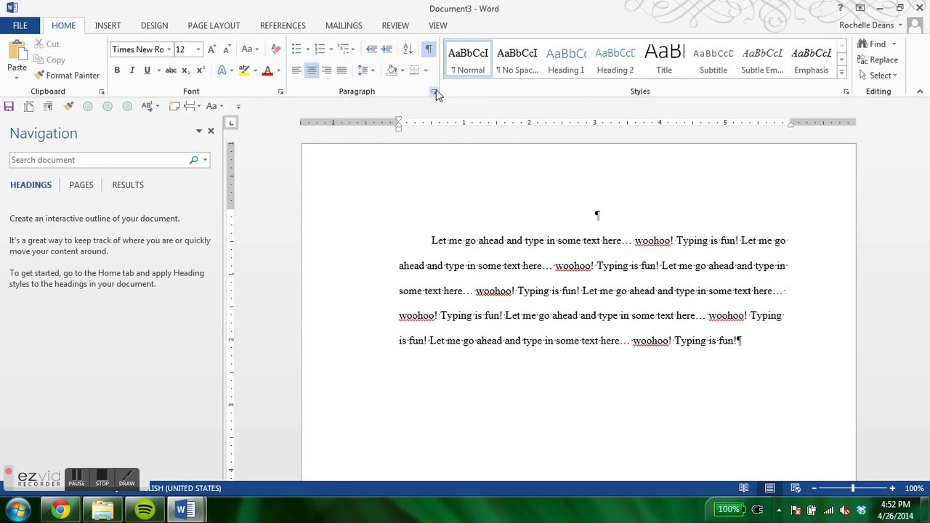
click(434, 91)
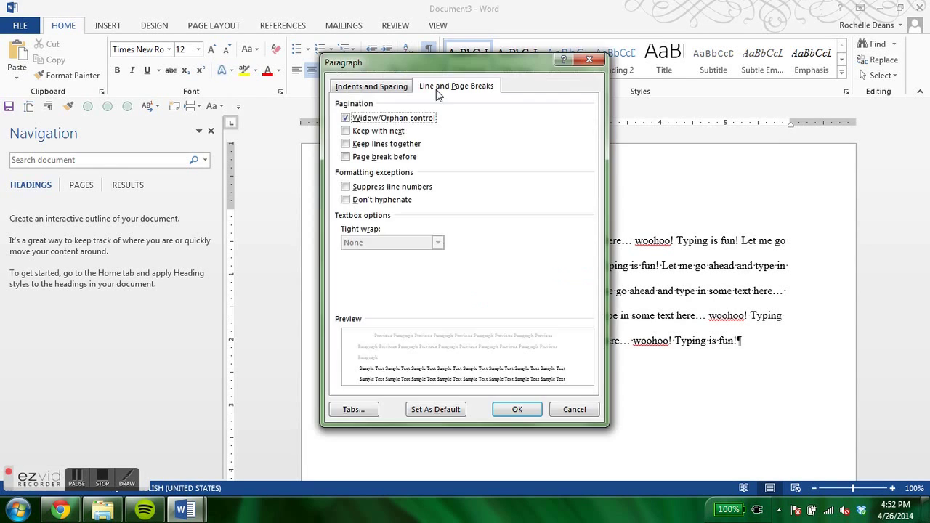
click(391, 87)
double_click(427, 271)
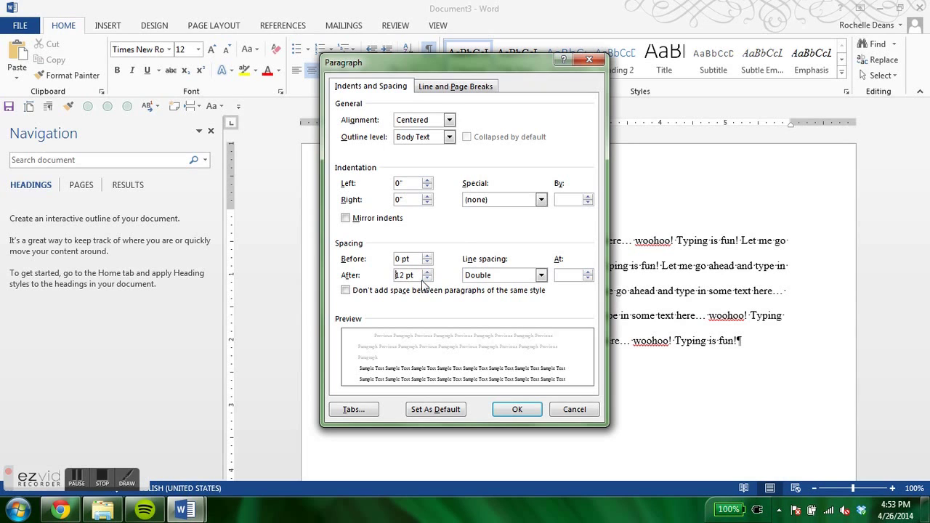
click(521, 411)
Enter the chapter heading "CHAPTER ONE:" followed by a manual line break and "HOW TO FORMAT YOUR DISSERTATION" in the same paragraph.
text(CHAPTER ONE:)
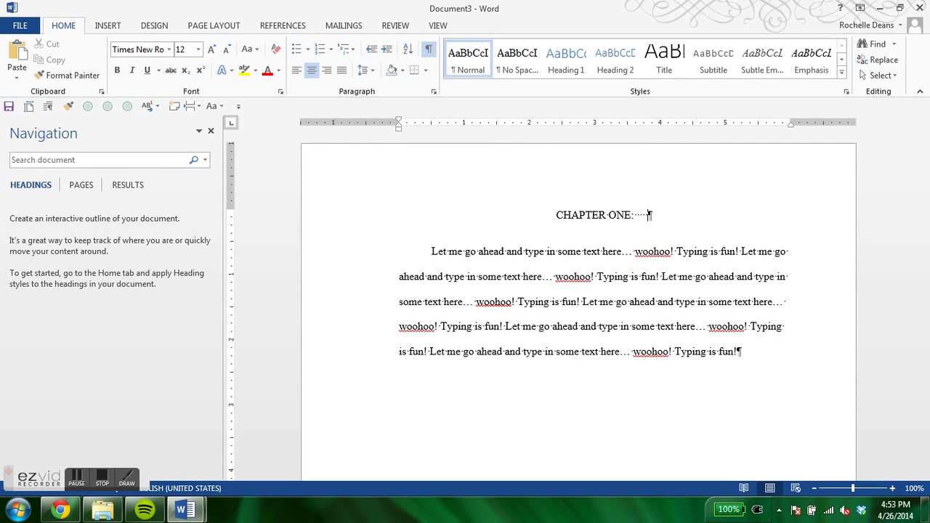
key(shift+Return)
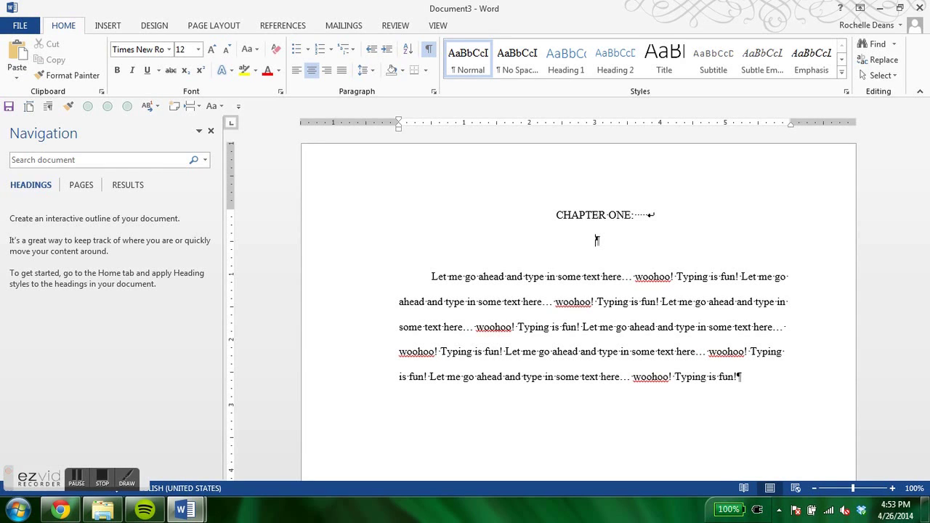
text(HOW TO FORMAT YOUR S)
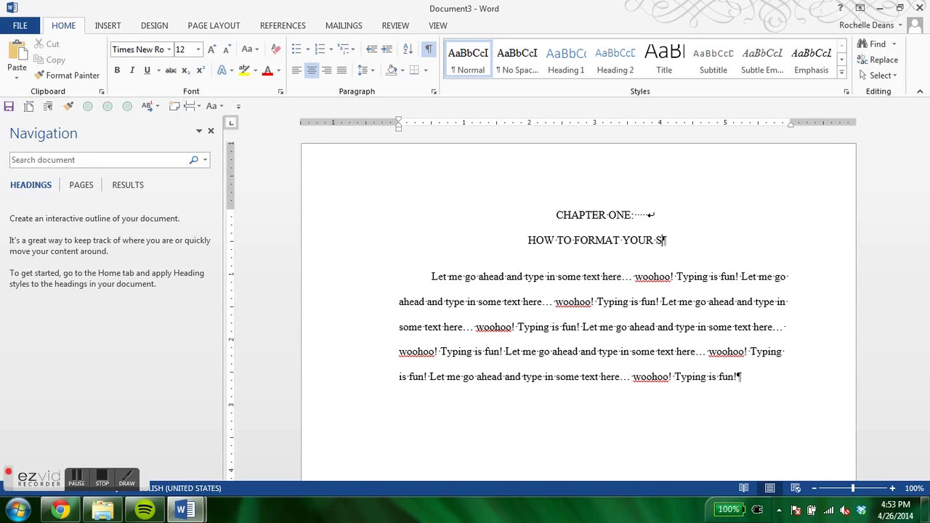
key(BackSpace)
text(DISSERTATION)
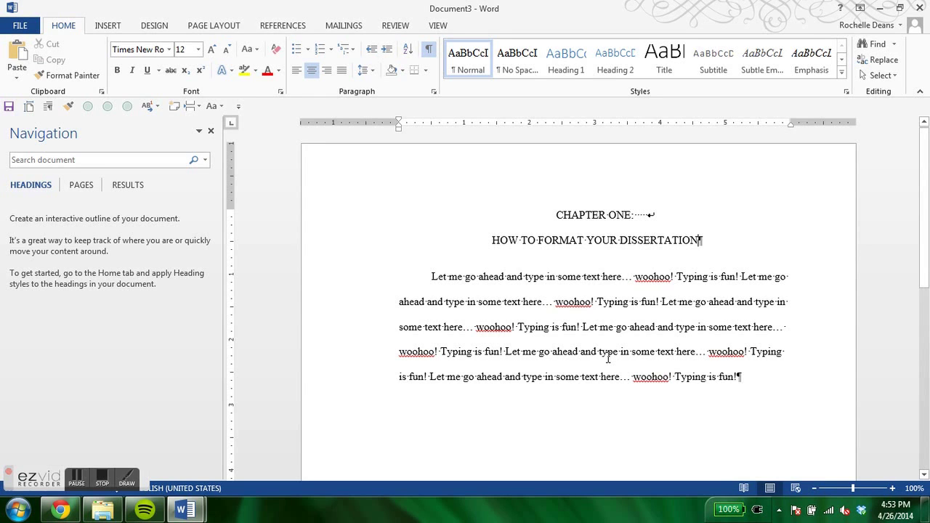
Try replacing the manual line break after "CHAPTER ONE:" with a paragraph break, and compare both versions with formatting marks hidden.
click(429, 49)
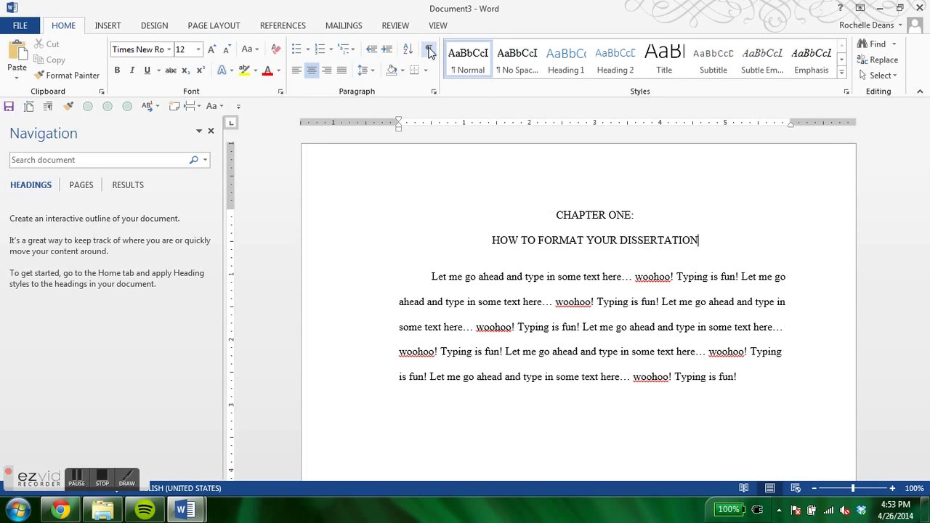
click(429, 51)
drag(632, 215, 667, 227)
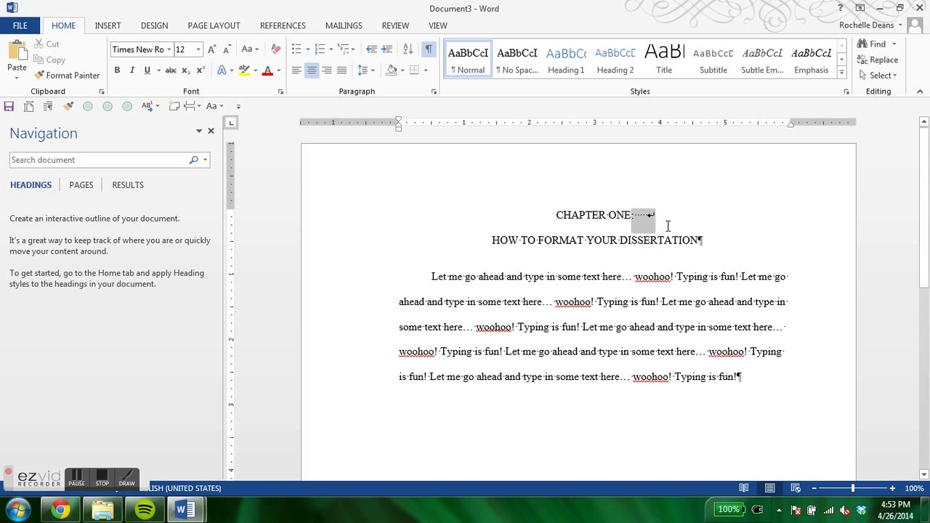
key(Delete)
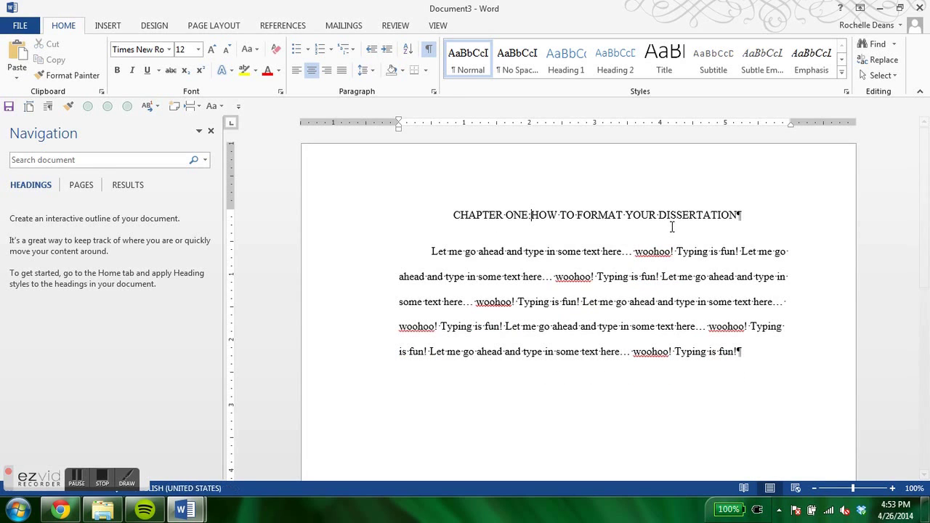
key(Return)
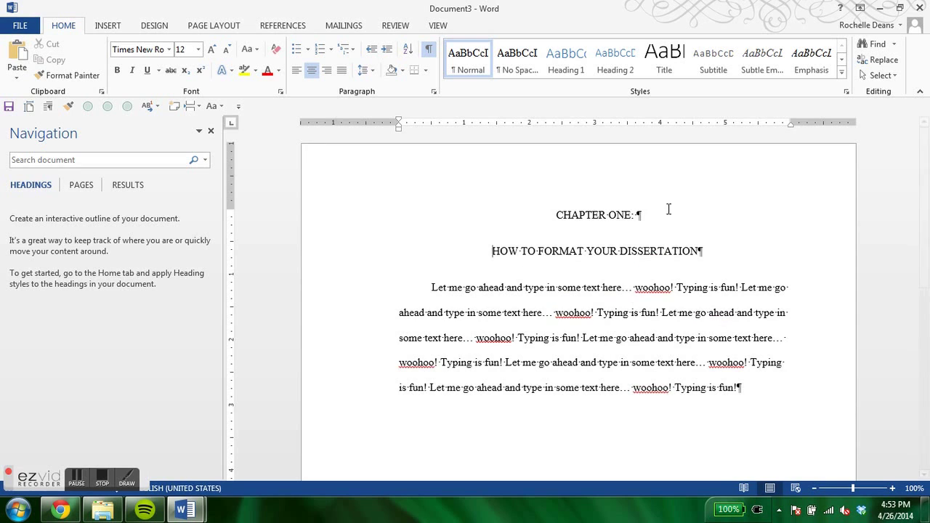
click(429, 49)
click(430, 51)
Undo the replacement of the heading's manual line break with a paragraph break.
key(ctrl+z)
key(ctrl+z)
key(ctrl+z)
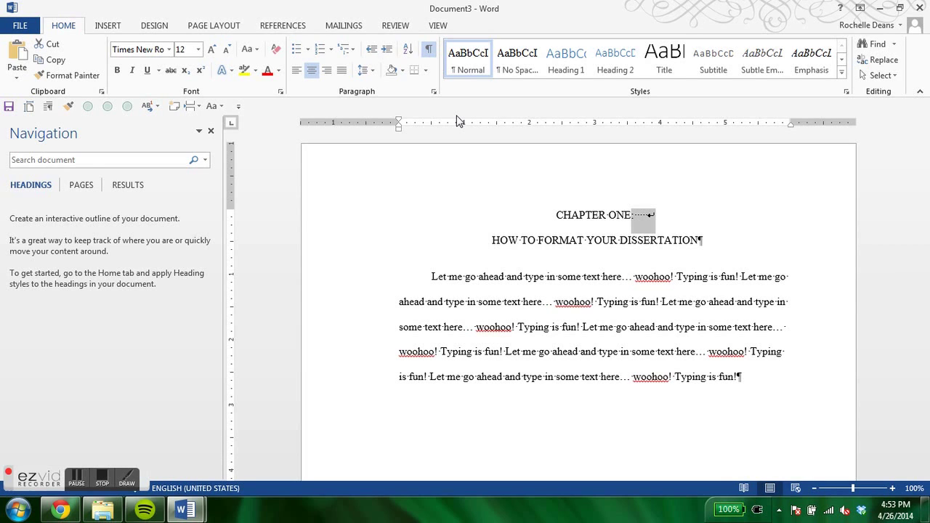
click(679, 243)
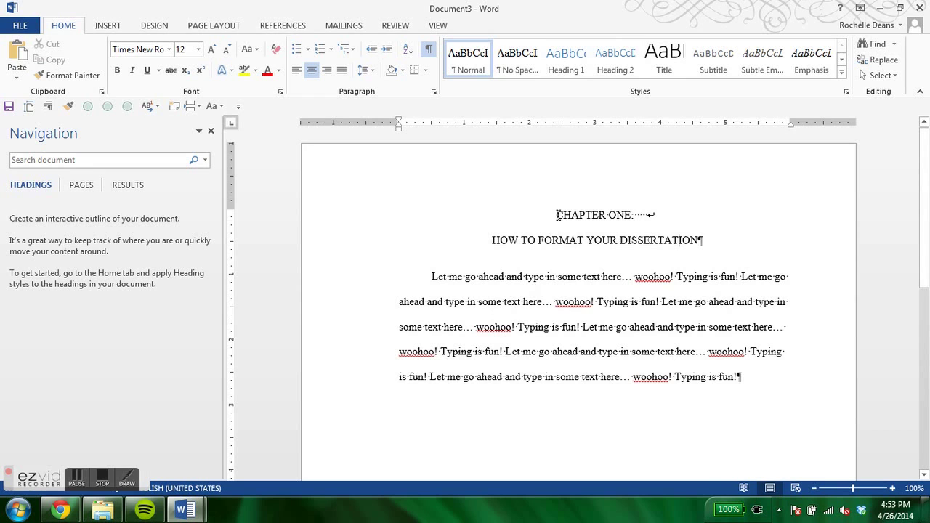
Update the Heading 1 style to match the two-line chapter heading.
drag(557, 214, 748, 258)
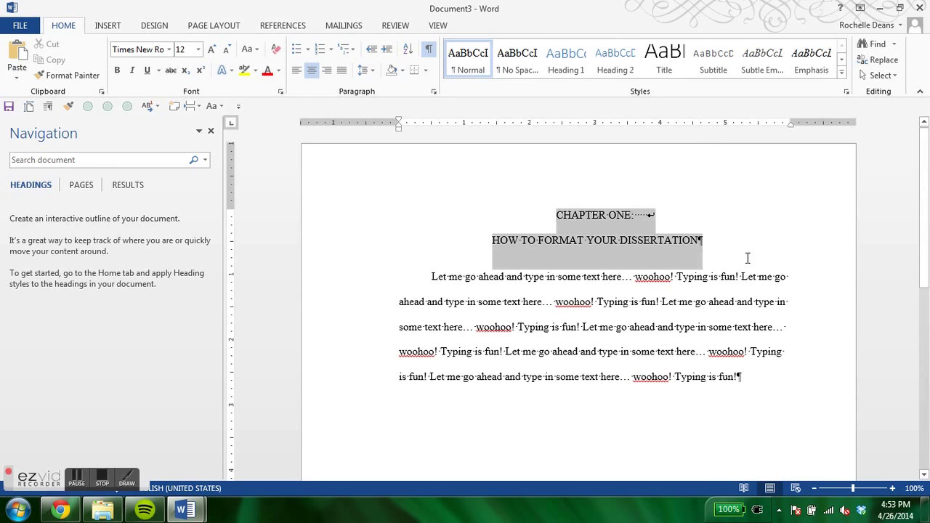
right_click(561, 68)
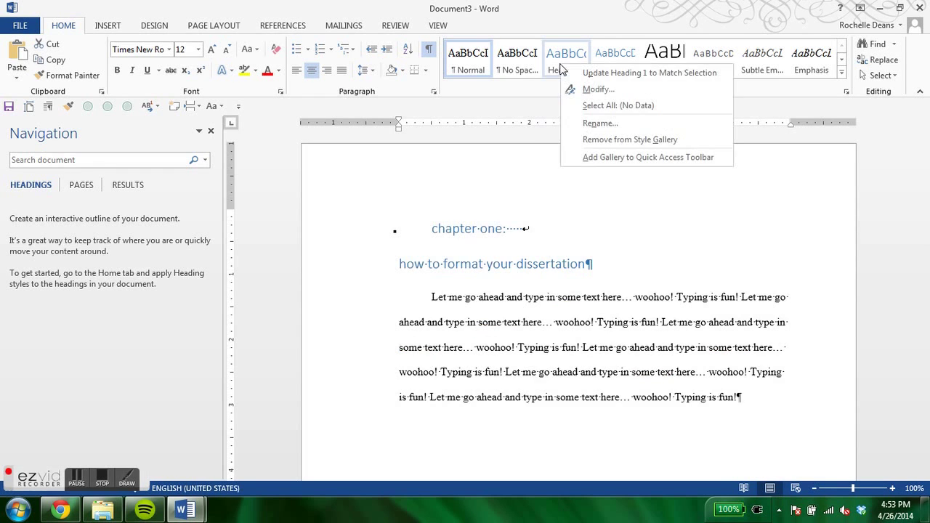
click(621, 74)
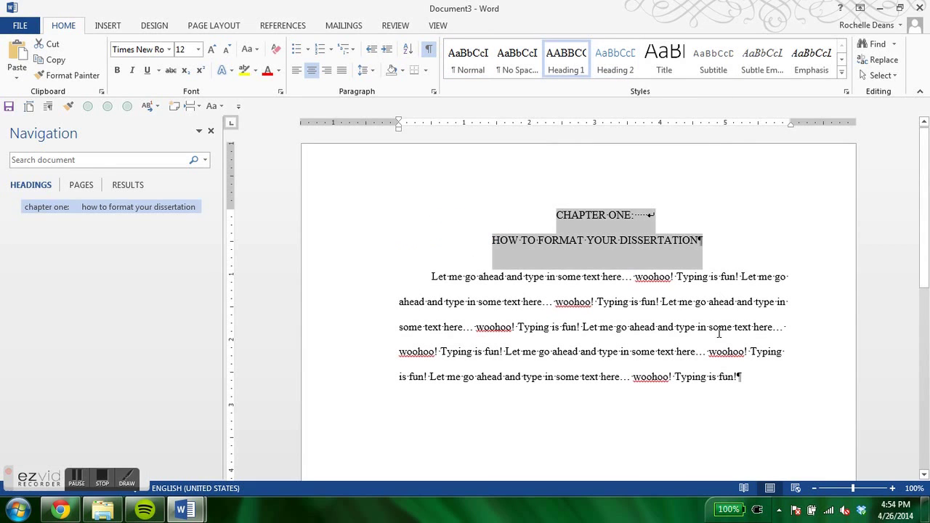
click(413, 302)
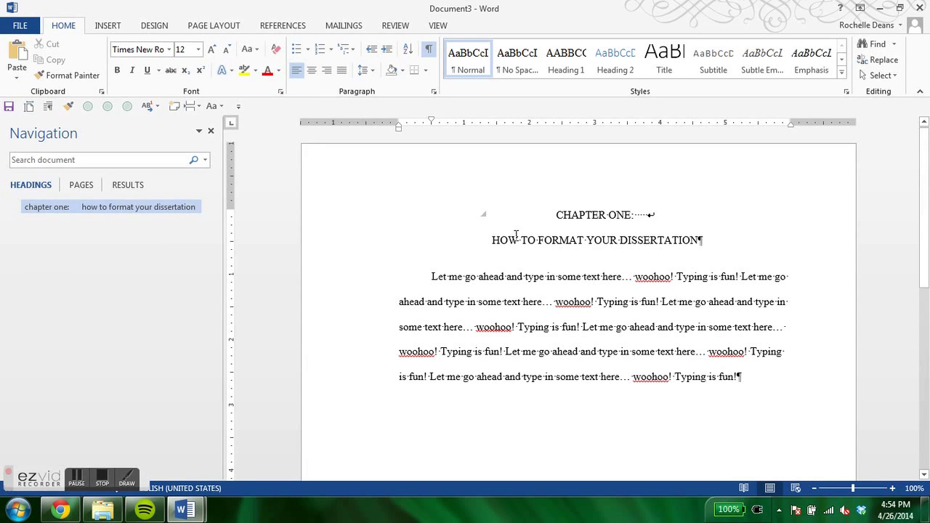
Add a bold, centered line reading "Heading Two" without first-line indent below the chapter heading.
click(715, 241)
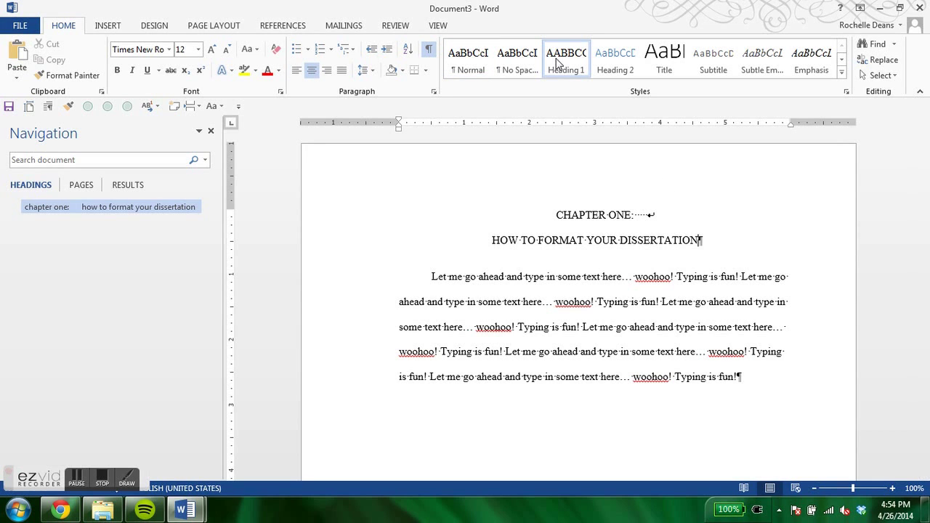
key(Return)
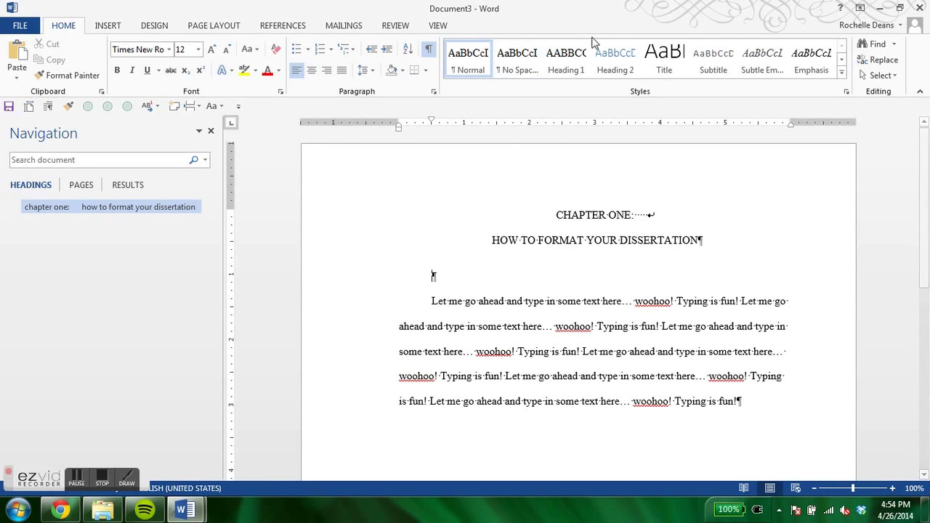
drag(430, 122, 399, 129)
click(117, 70)
click(312, 72)
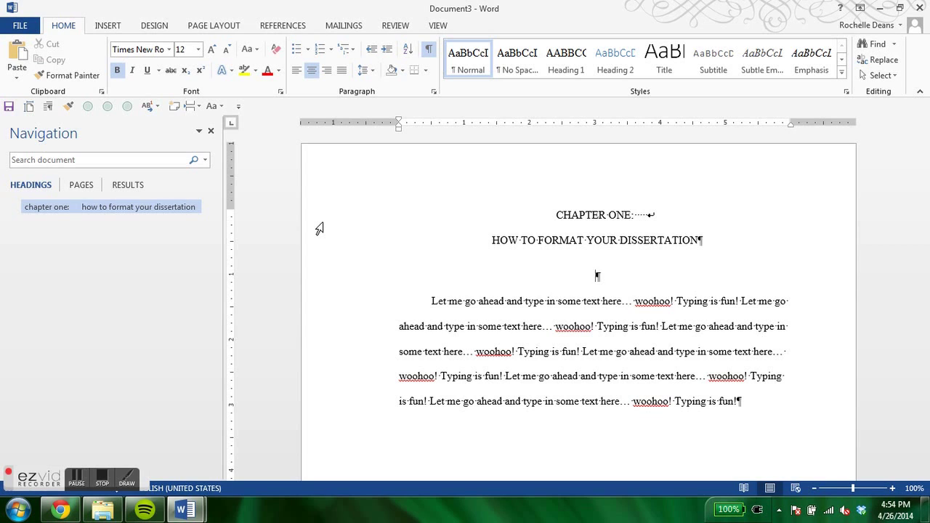
text(Heading Two)
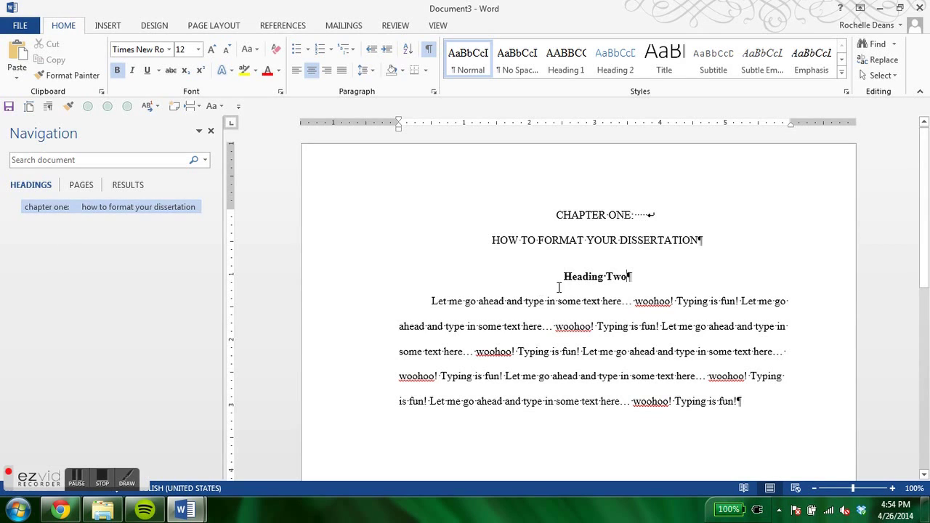
Update the Heading 2 style to match the bold, centered "Heading Two" line.
triple_click(622, 278)
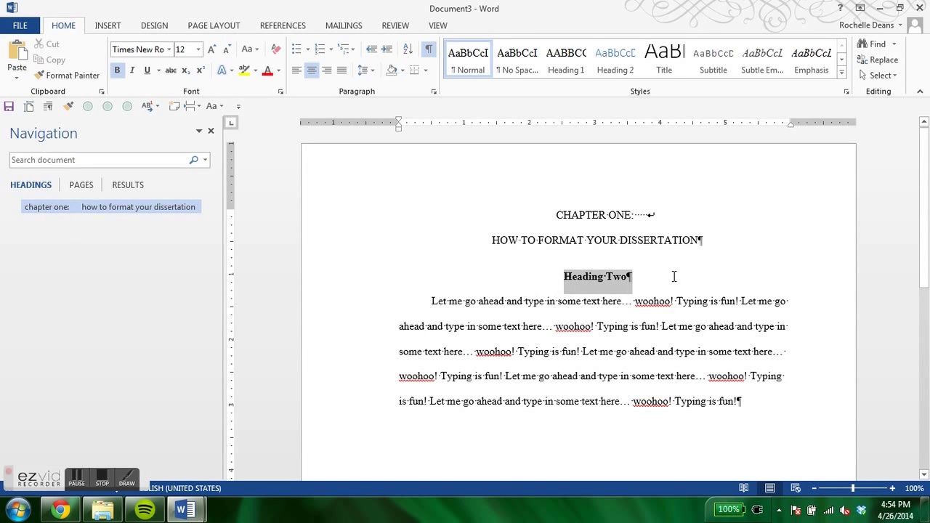
right_click(607, 55)
click(680, 64)
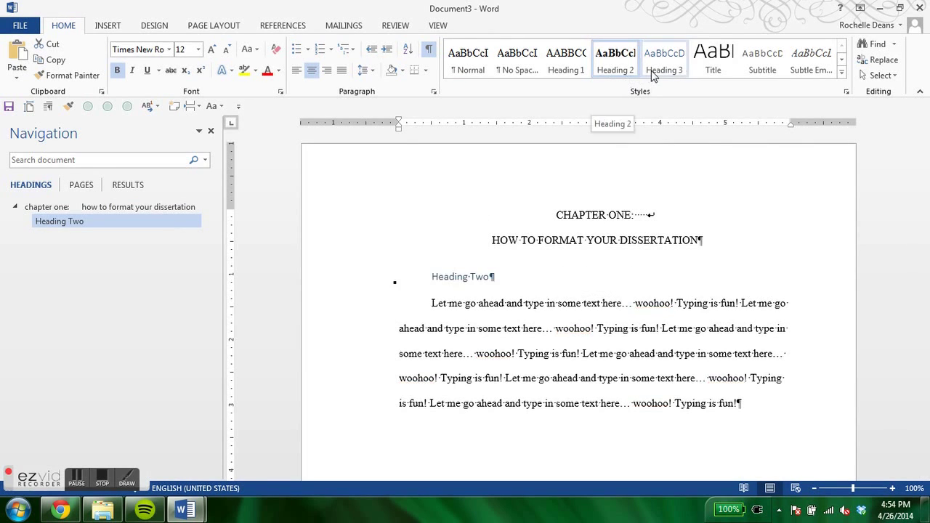
Add an italic, left-aligned line reading "Heading Three" without first-line indent below "Heading Two".
click(675, 283)
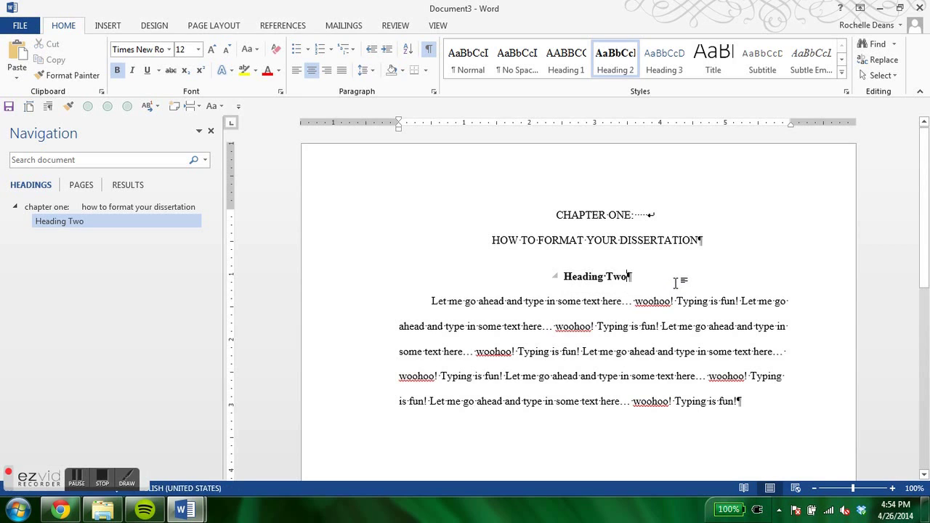
key(Return)
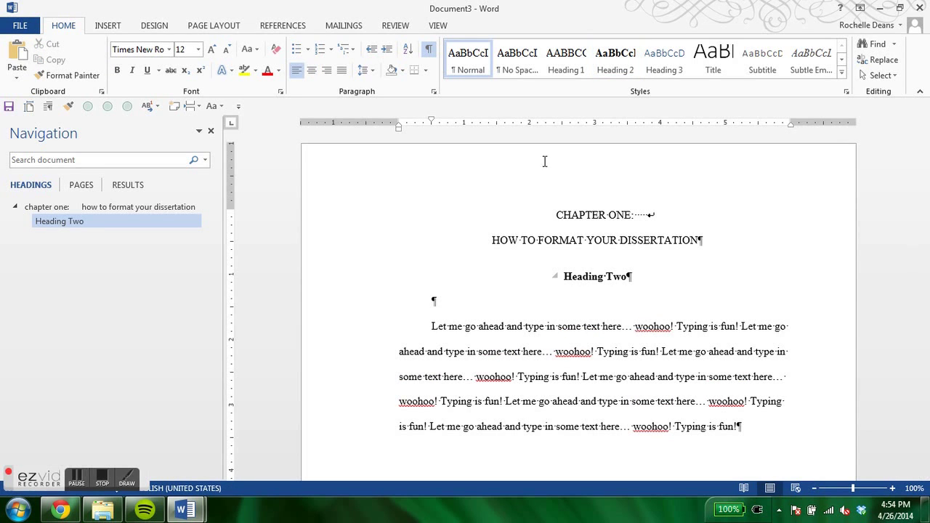
drag(432, 120, 399, 122)
click(132, 69)
text(He)
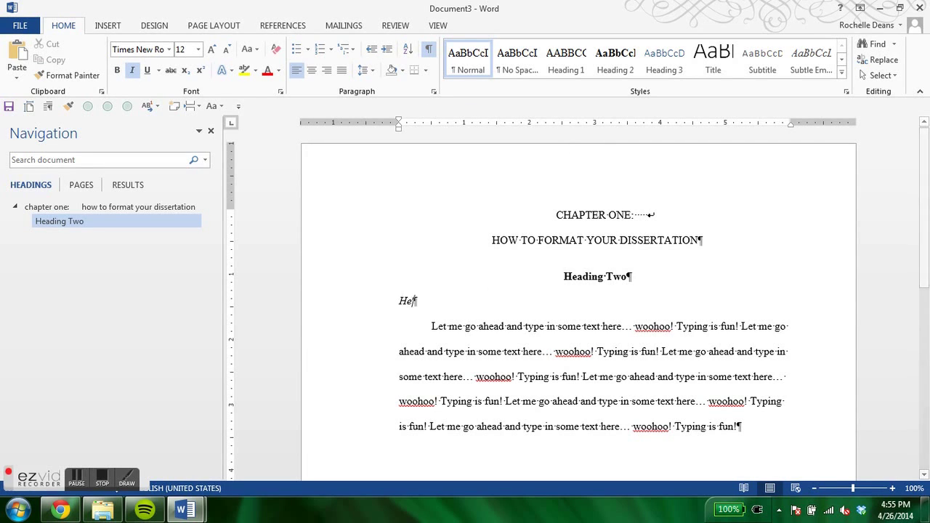
text(ading Three)
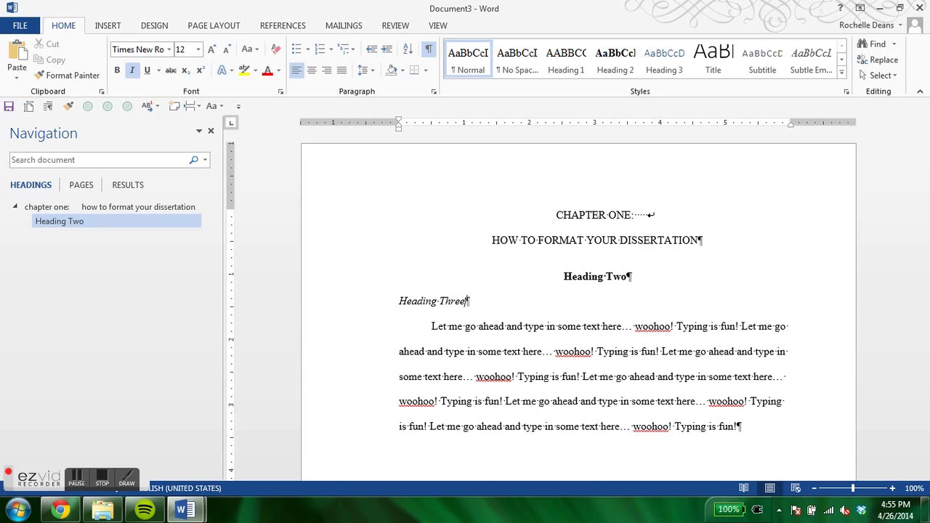
Update the Heading 3 style to match the italic "Heading Three" line.
drag(492, 300, 348, 305)
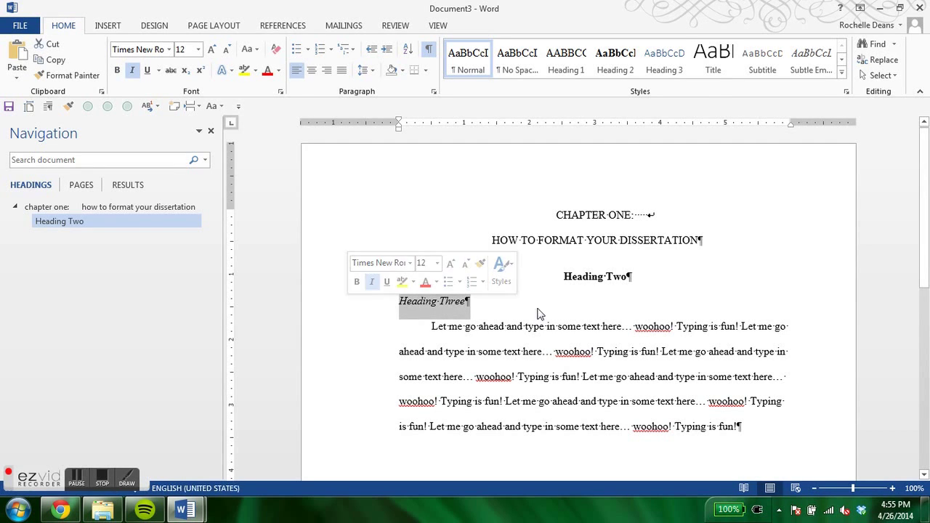
right_click(664, 73)
key(Escape)
click(664, 72)
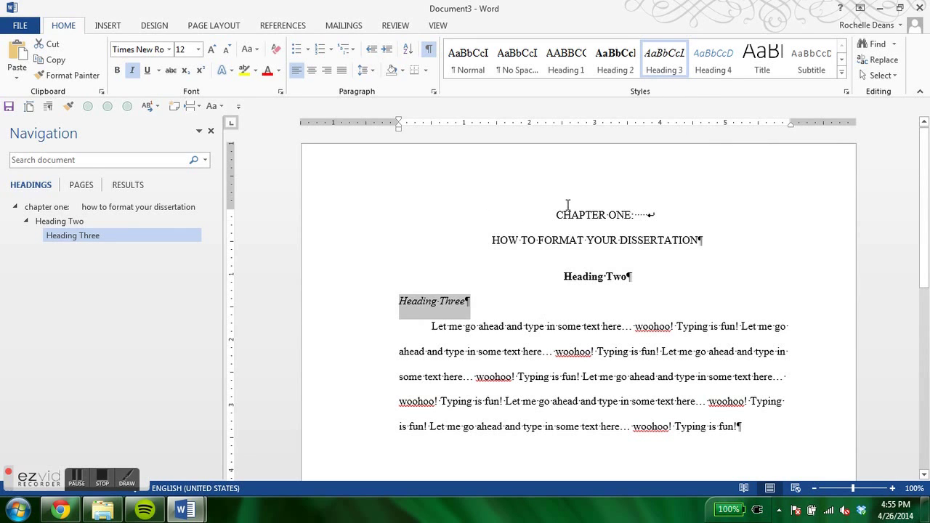
Turn on Keep with next for the two-line chapter heading and update the Heading 1 style to match.
drag(558, 215, 706, 266)
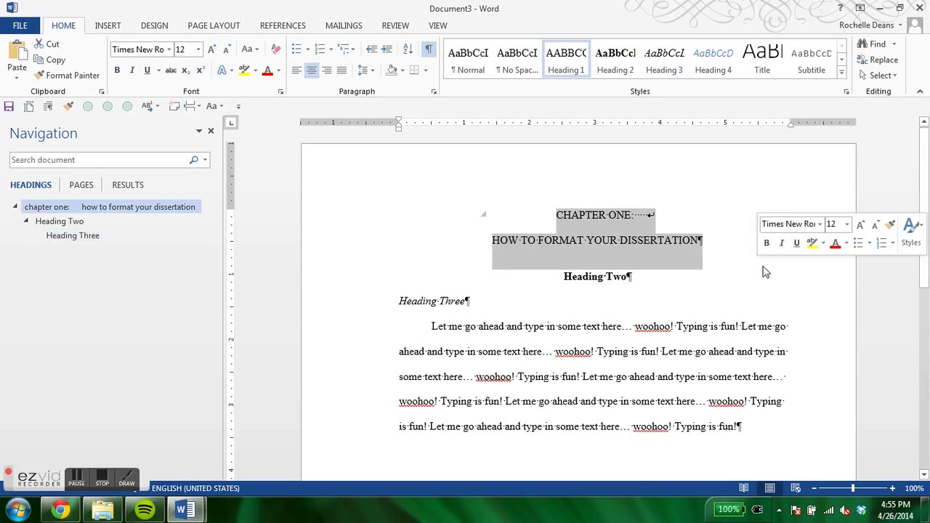
click(431, 89)
click(437, 88)
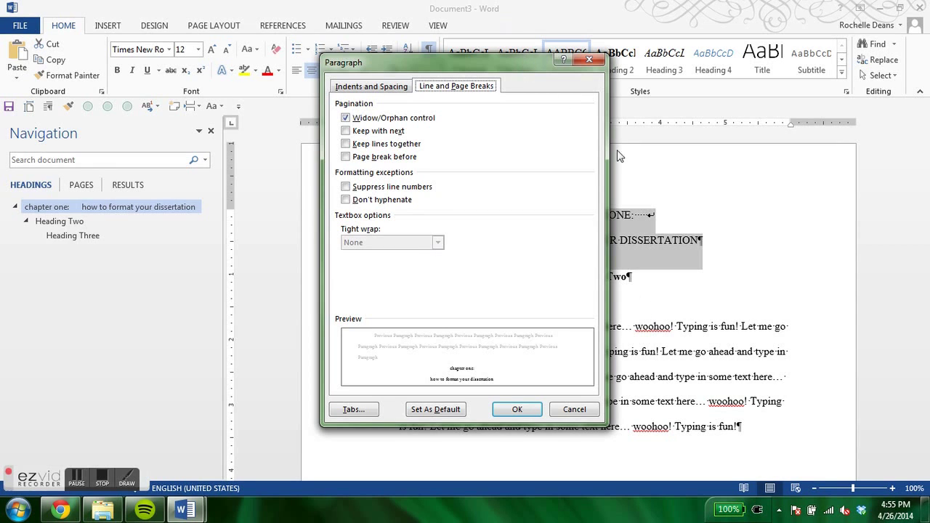
drag(485, 70, 369, 76)
click(274, 140)
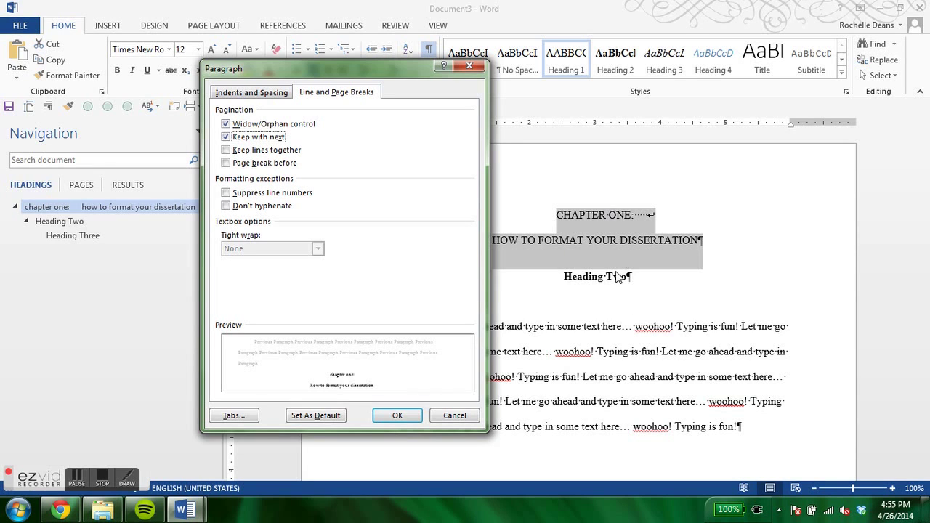
click(398, 416)
right_click(556, 67)
key(Escape)
Turn on Keep with next for the "Heading Two" line.
drag(565, 279, 676, 283)
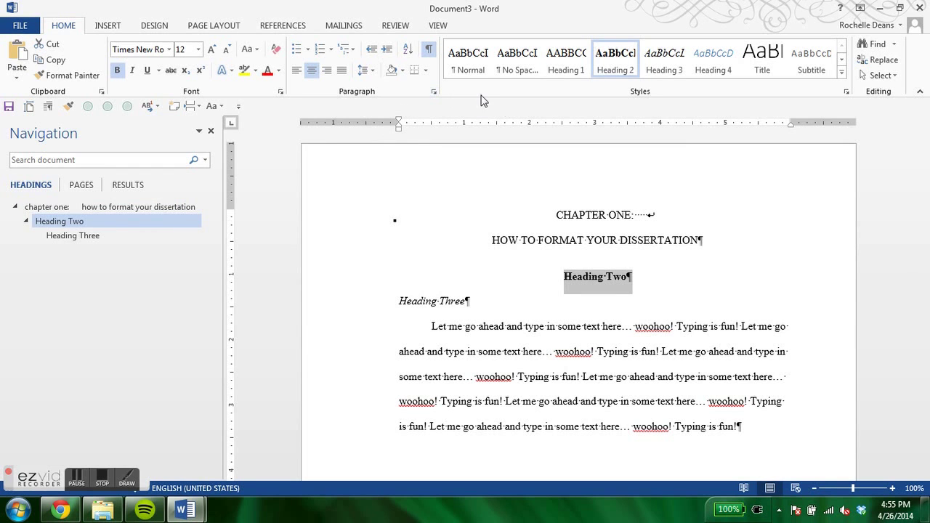
click(434, 90)
click(271, 139)
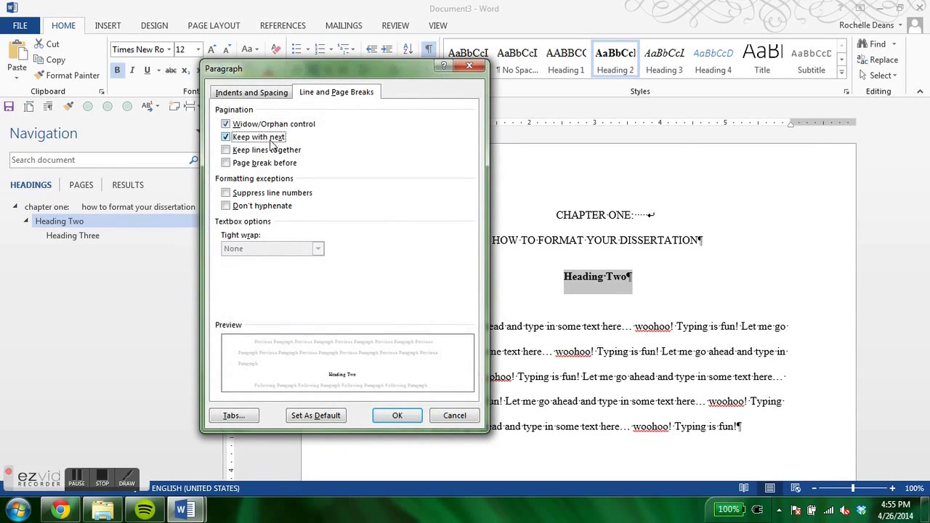
click(402, 415)
Turn on Keep with next for the "Heading Three" line and update the Heading 3 style to match.
drag(415, 302, 498, 303)
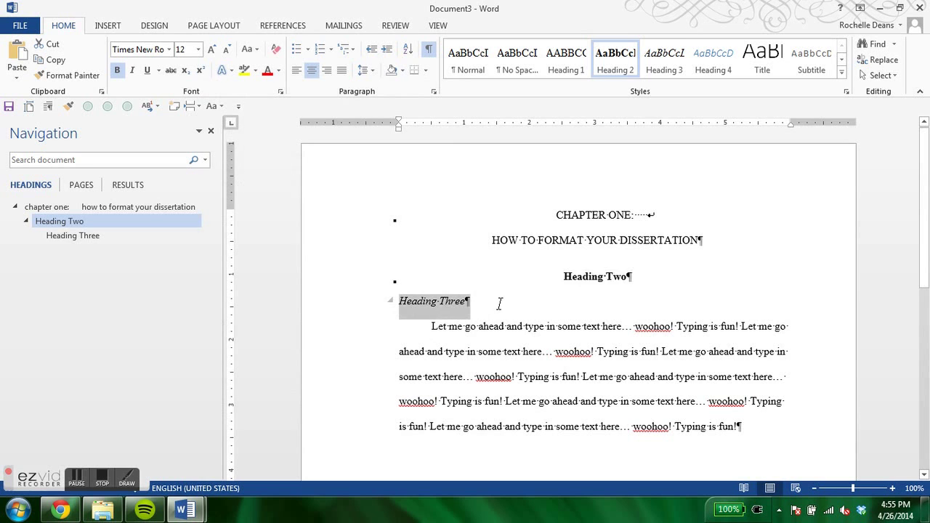
click(434, 91)
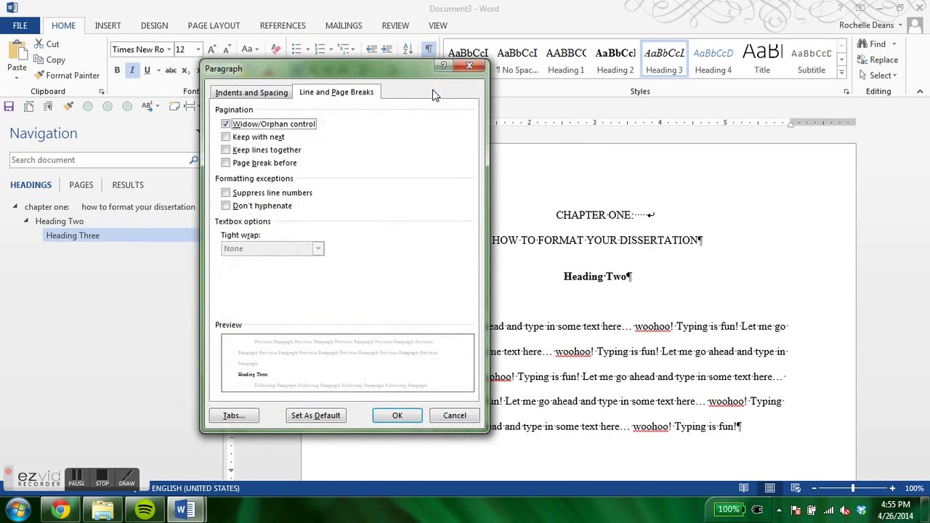
click(271, 138)
click(397, 415)
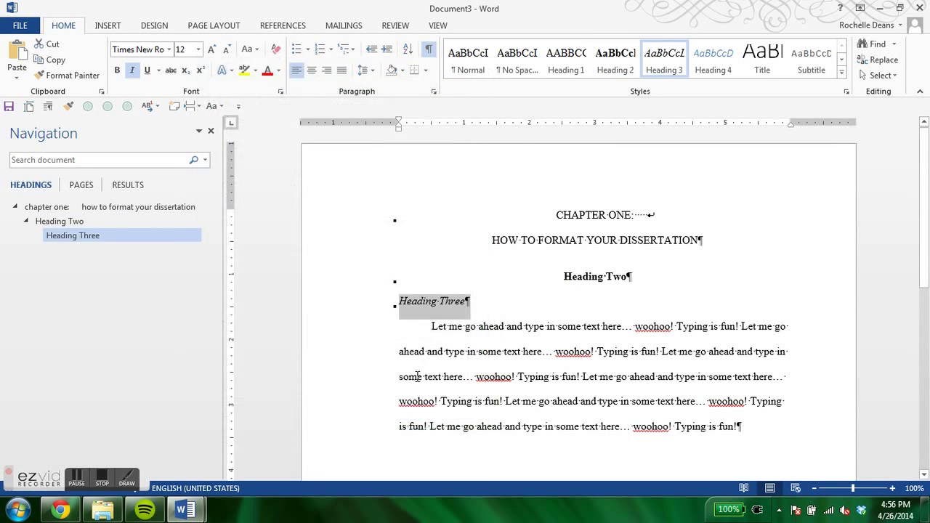
right_click(660, 76)
click(660, 76)
Update the Heading 2 style to match the "Heading Two" line.
drag(565, 276, 634, 277)
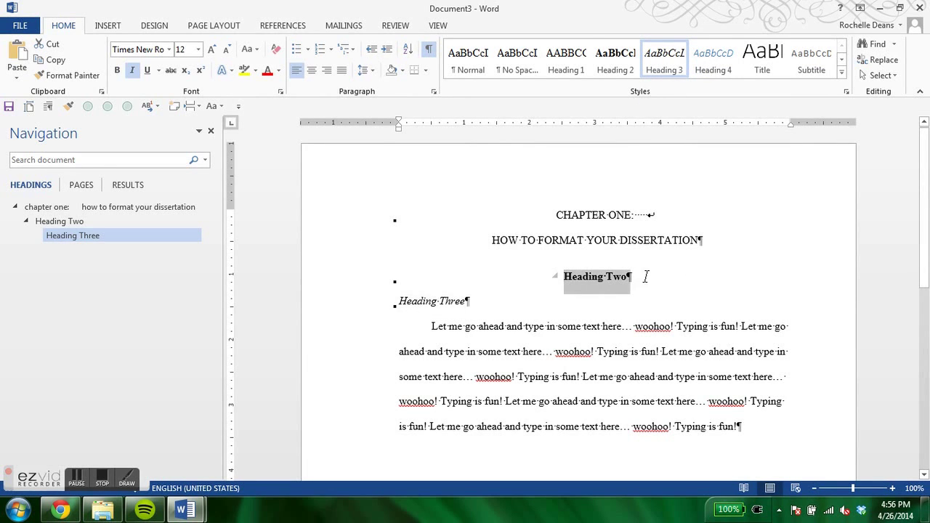
right_click(618, 61)
click(675, 63)
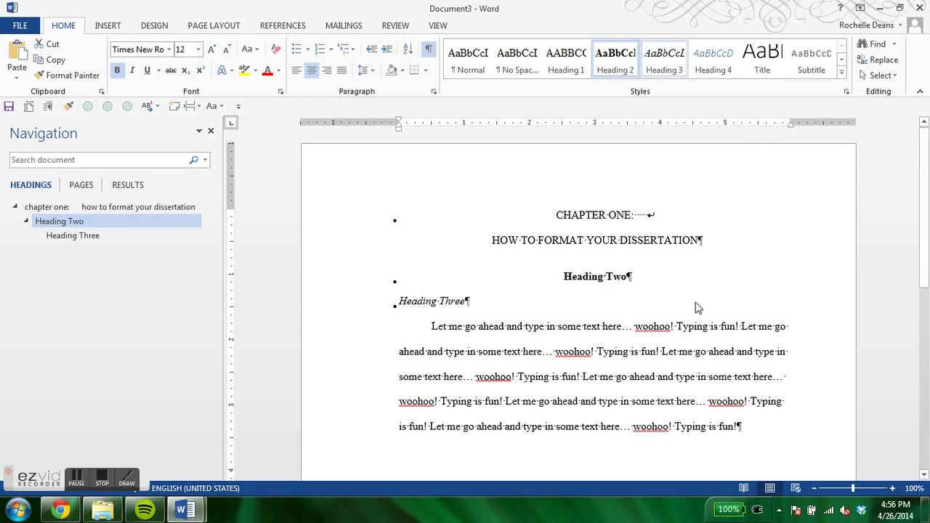
Add a new paragraph reading "Block quote" below the body paragraph.
click(543, 338)
scroll(648, 321, down, 3)
scroll(629, 232, up, 2)
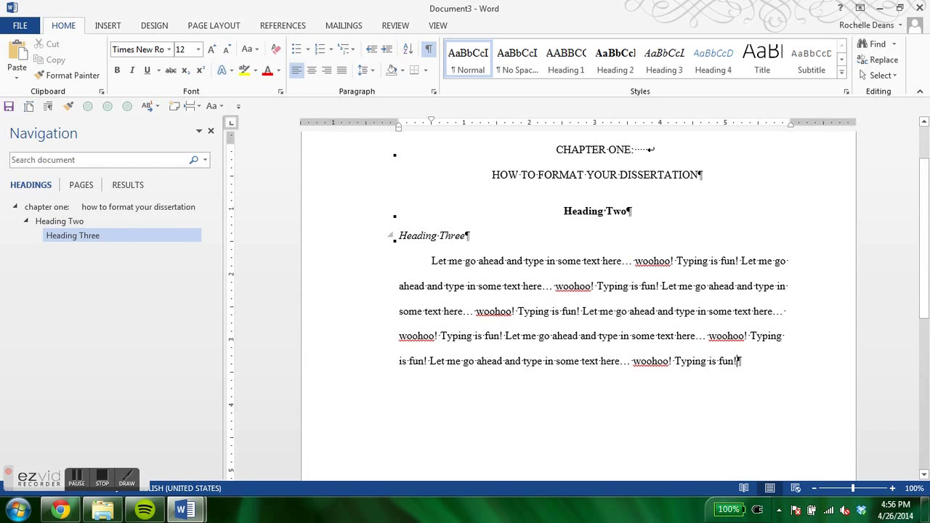
key(Return)
text(Blcok)
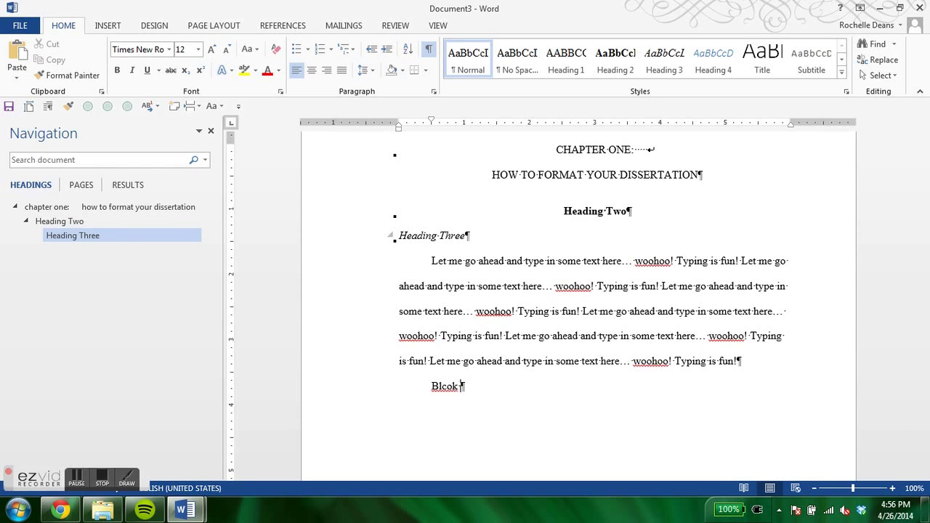
key(BackSpace)
key(BackSpace)
key(BackSpace)
text(ock quote)
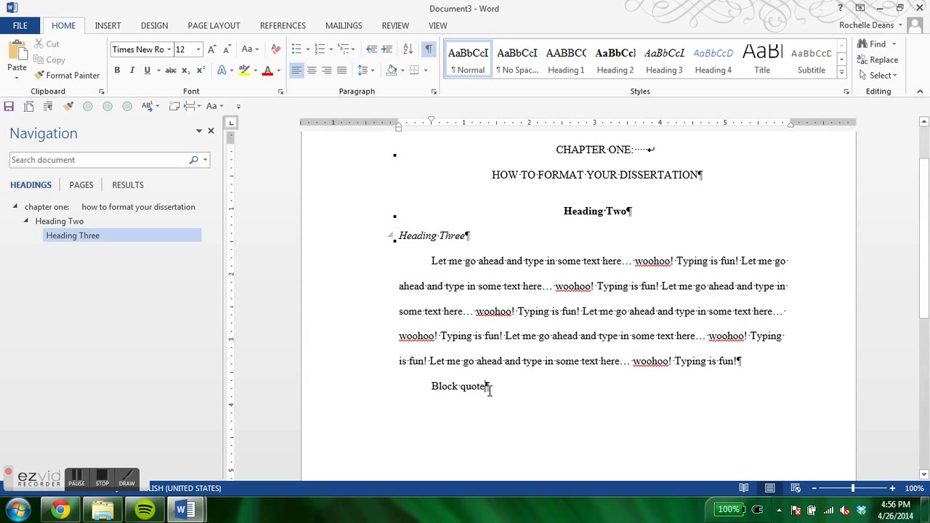
Copy "Block quote" and paste it repeatedly until the paragraph fills about six lines.
mouse_move(487, 388)
mouse_down()
mouse_move(443, 388)
mouse_move(481, 385)
mouse_up()
click(436, 390)
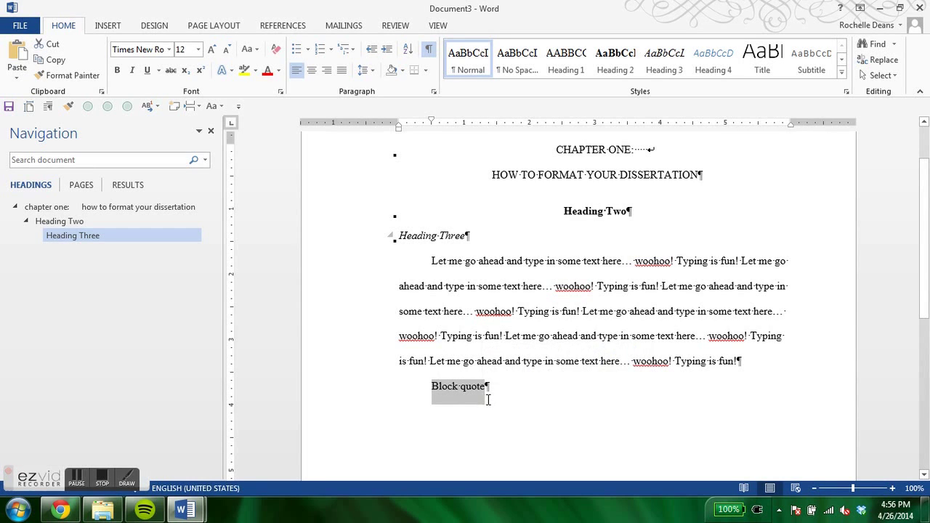
key(BackSpace)
key(ctrl+z)
click(499, 392)
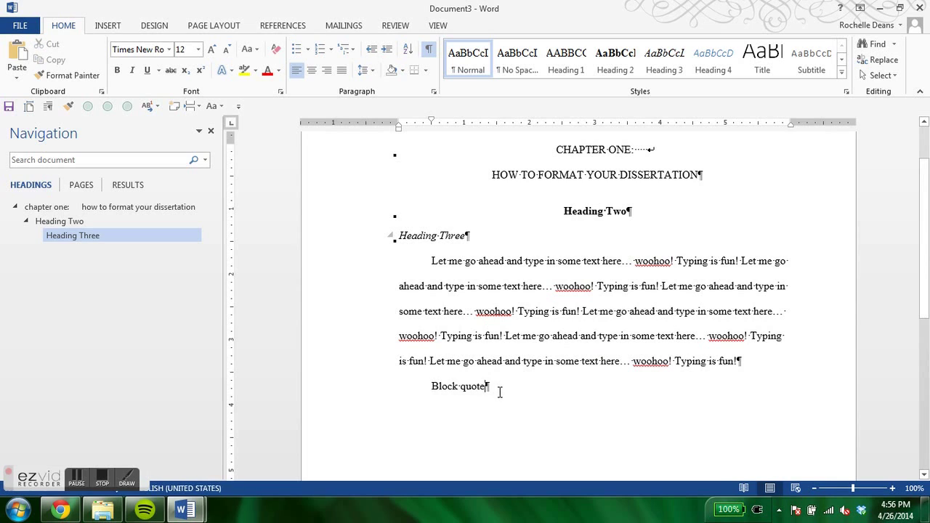
key(ctrl+v)
key(ctrl+v)
key(ctrl+v)
key(ctrl+v)
key(ctrl+v)
key(ctrl+v)
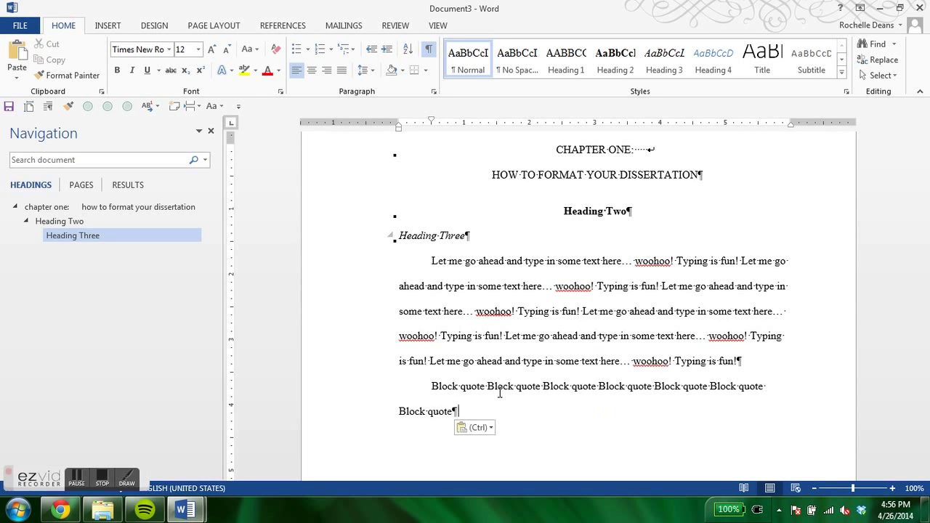
key(ctrl+v)
key(ctrl+v)
key(ctrl+v)
key(ctrl+v)
key(ctrl+v)
key(ctrl+v)
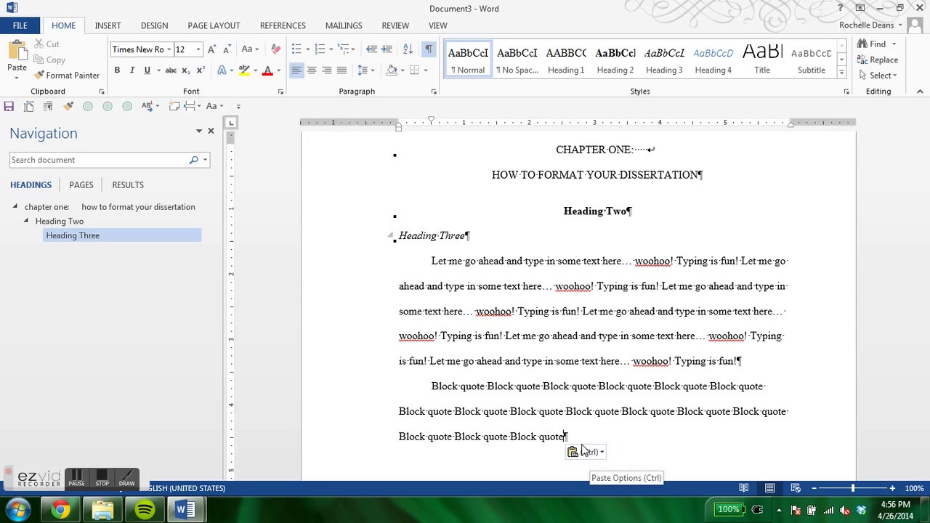
key(ctrl+v)
key(ctrl+v)
key(ctrl+v)
key(ctrl+v)
key(ctrl+v)
key(ctrl+v)
key(ctrl+v)
key(ctrl+v)
key(ctrl+v)
key(ctrl+v)
key(ctrl+v)
key(ctrl+v)
key(ctrl+v)
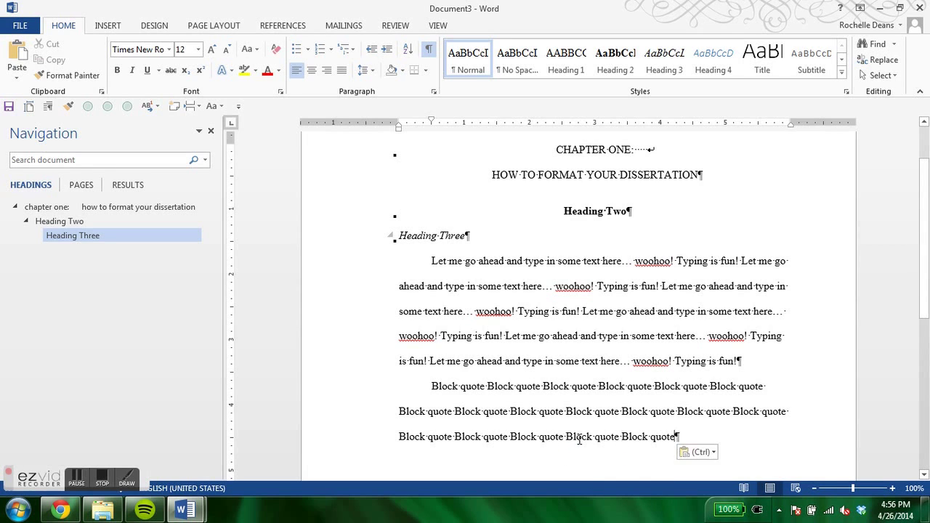
key(ctrl+v)
key(ctrl+v)
key(ctrl+v)
key(ctrl+v)
key(ctrl+v)
key(ctrl+v)
key(ctrl+v)
key(ctrl+v)
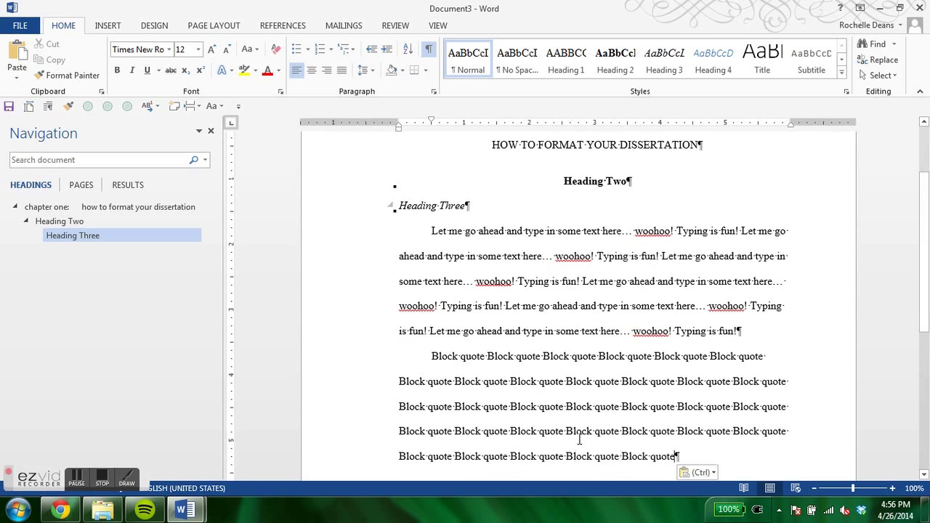
Apply the No Spacing style to the block quote paragraph and set its left indent to 0.5 inch.
drag(569, 458, 367, 336)
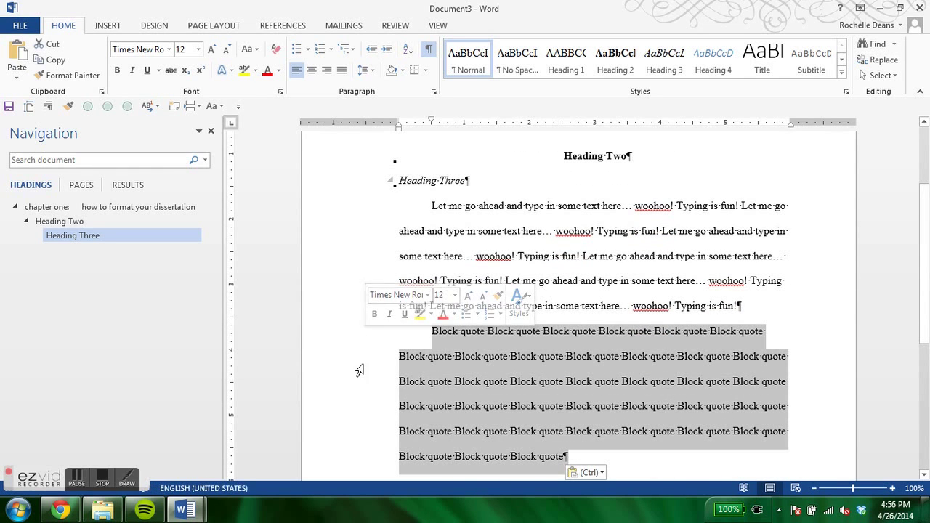
click(514, 67)
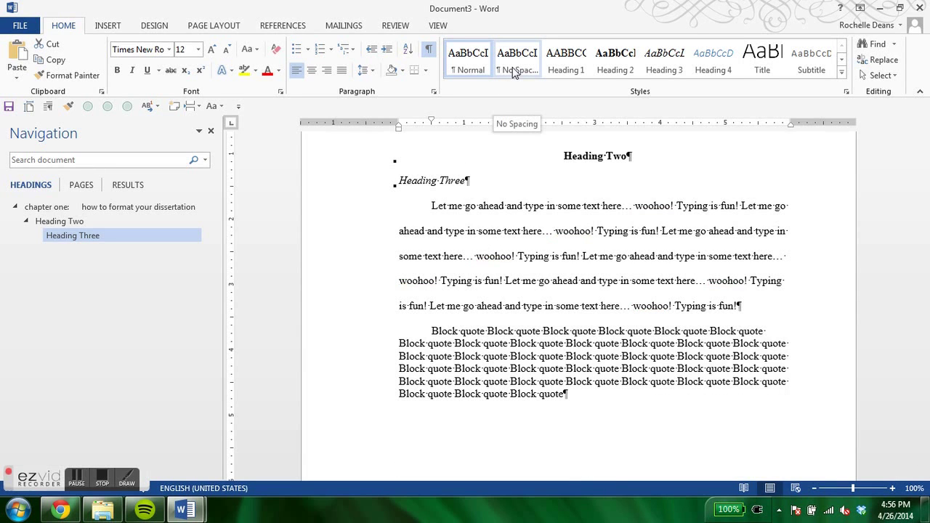
click(514, 71)
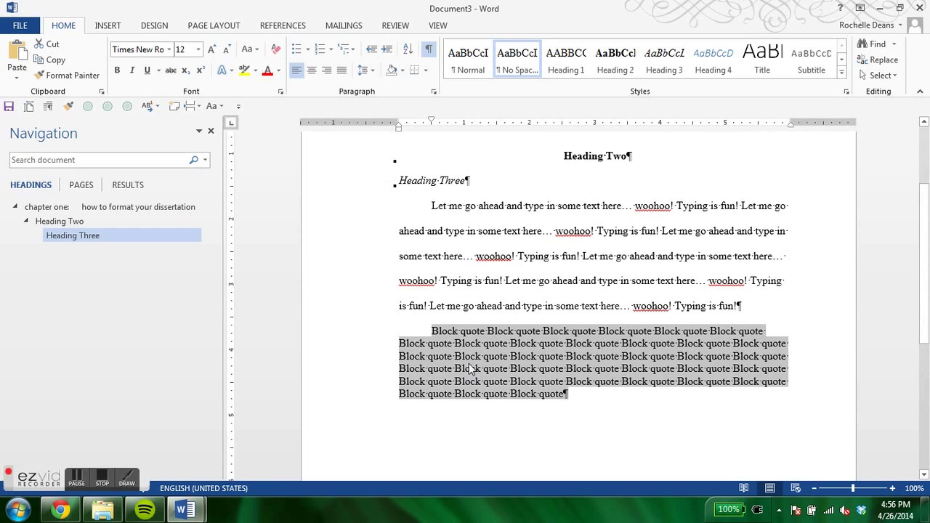
mouse_move(400, 128)
mouse_down()
mouse_move(440, 129)
mouse_move(432, 129)
mouse_up()
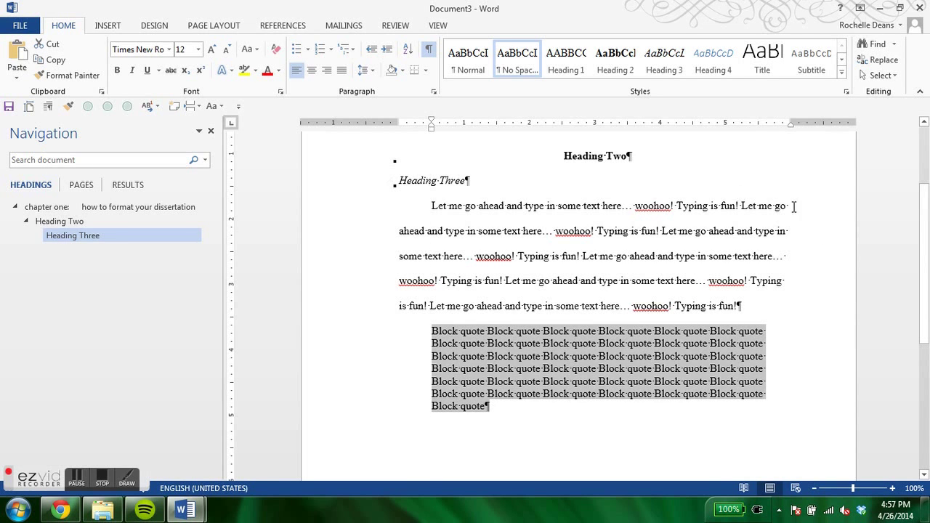
Try indenting the body paragraph under "Heading Three" line by line by inserting a tab before each following line.
click(794, 206)
key(Tab)
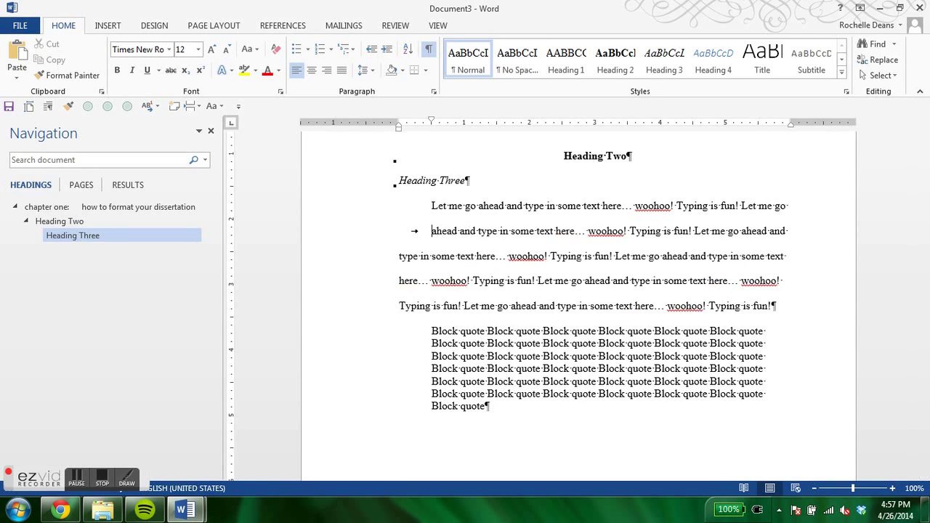
click(816, 231)
key(Tab)
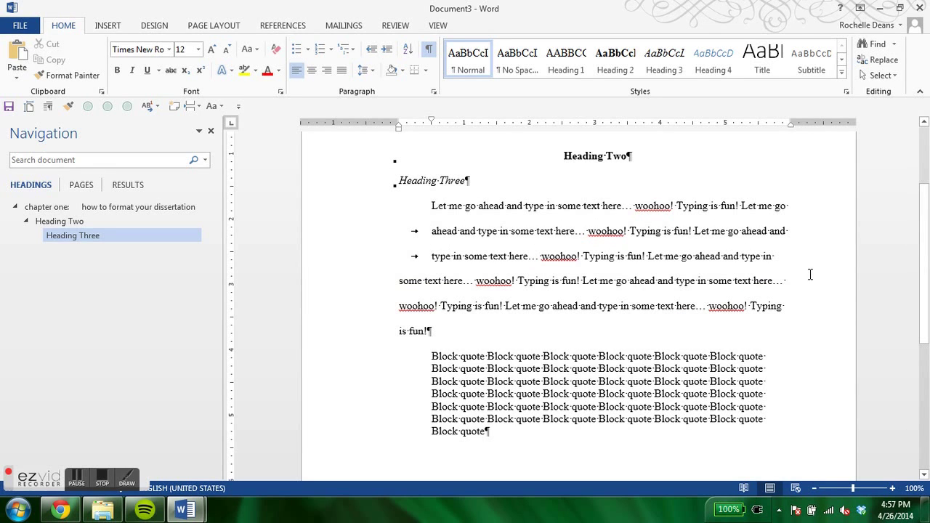
click(805, 255)
key(Tab)
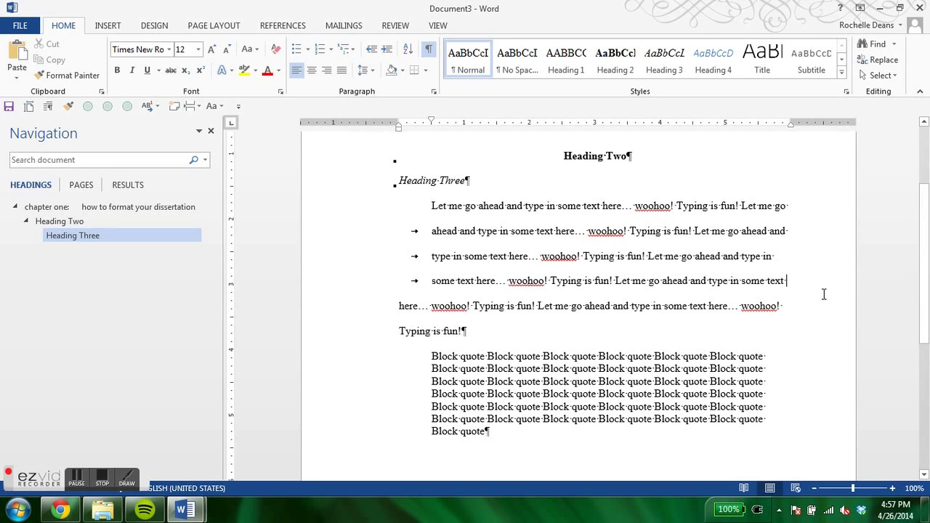
key(Tab)
click(802, 313)
key(Tab)
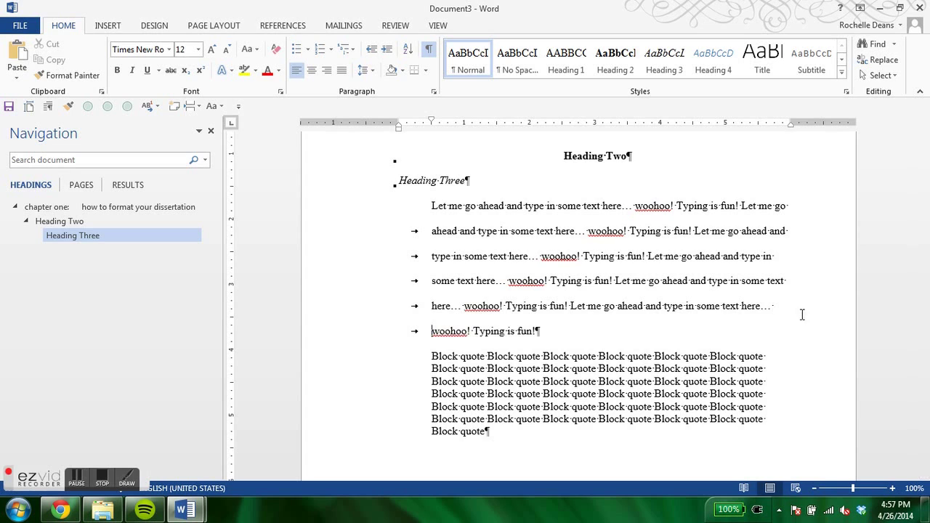
drag(578, 336, 402, 210)
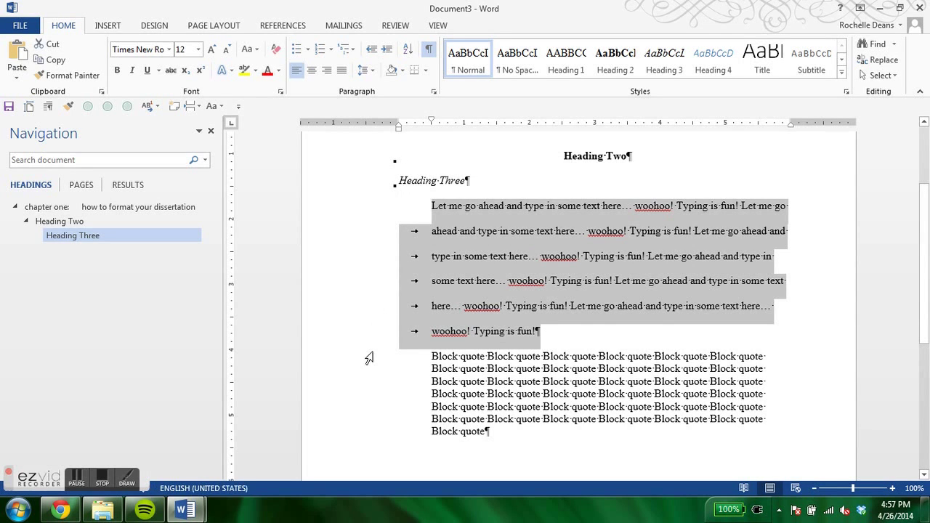
click(565, 342)
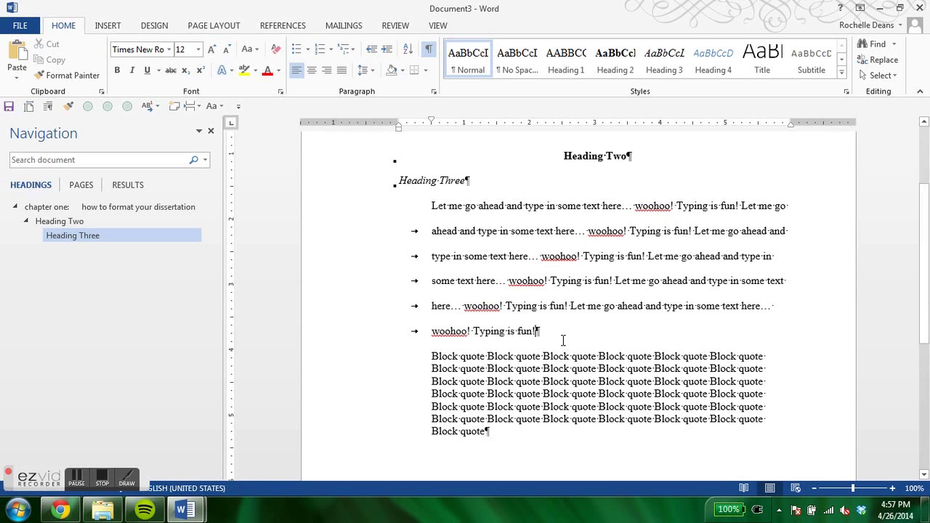
Set the right page margin to 1.5 inches for the whole document.
click(29, 107)
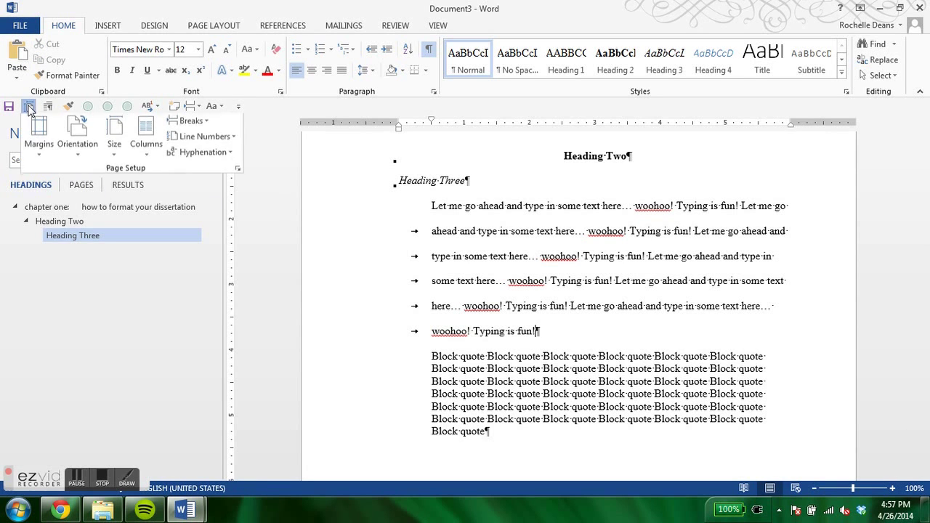
click(39, 132)
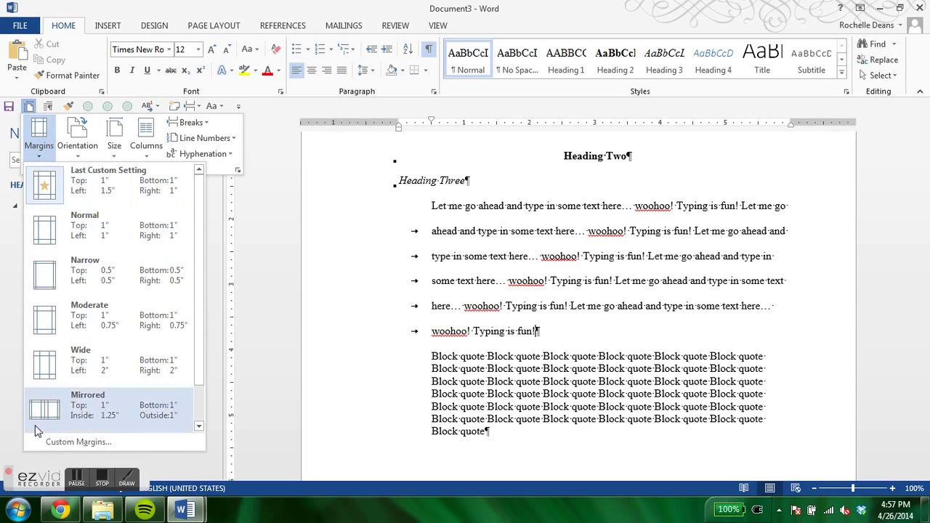
click(45, 441)
click(561, 133)
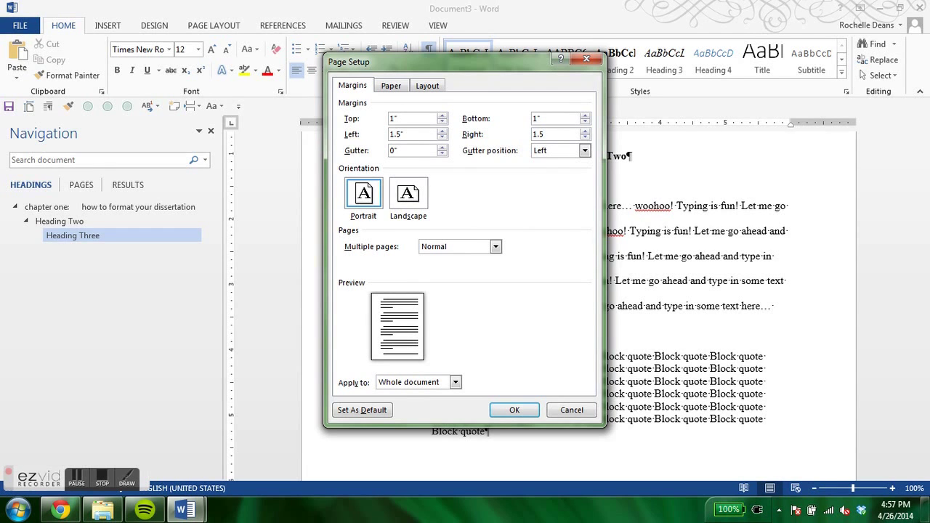
text(1.5)
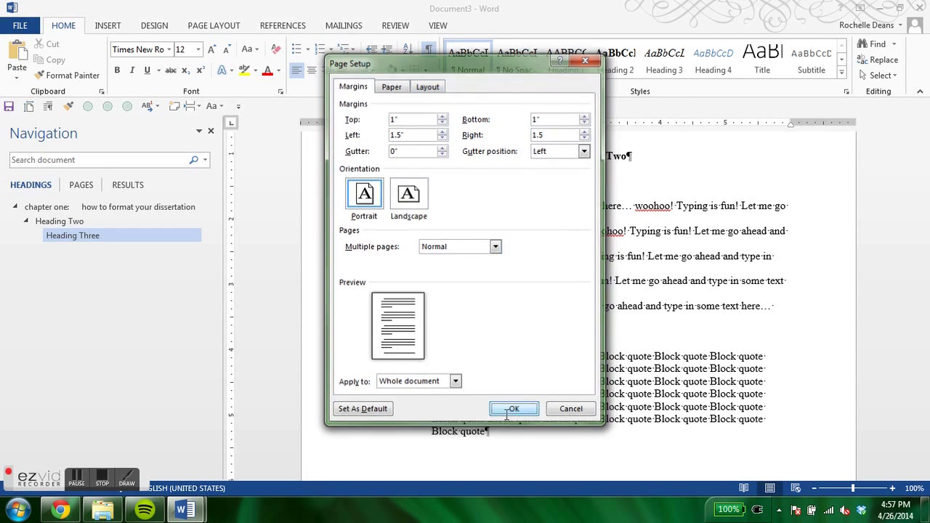
click(508, 412)
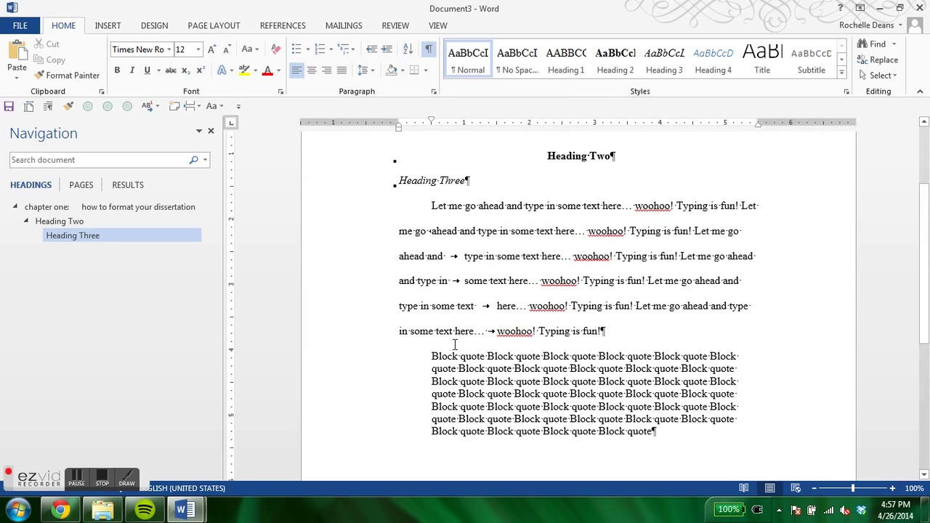
Undo the right margin change and all the tabs inserted in the body paragraph.
click(536, 370)
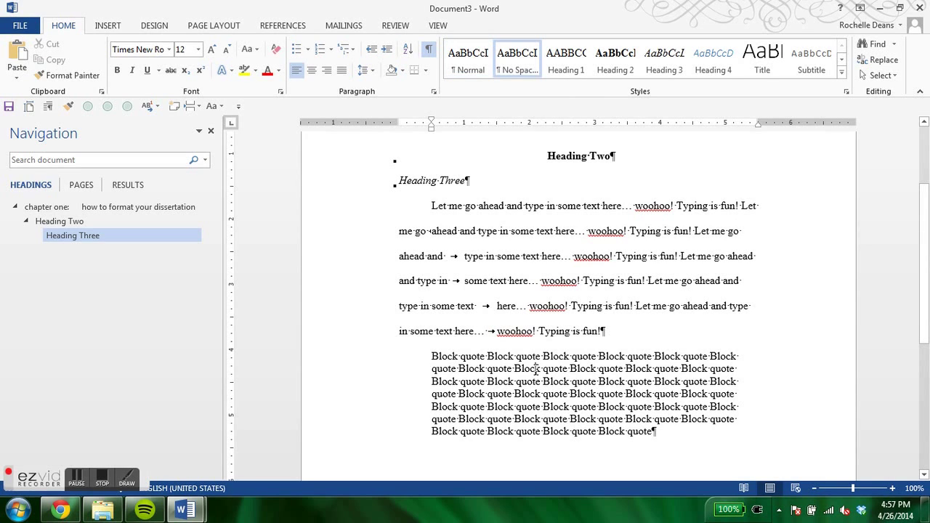
click(589, 231)
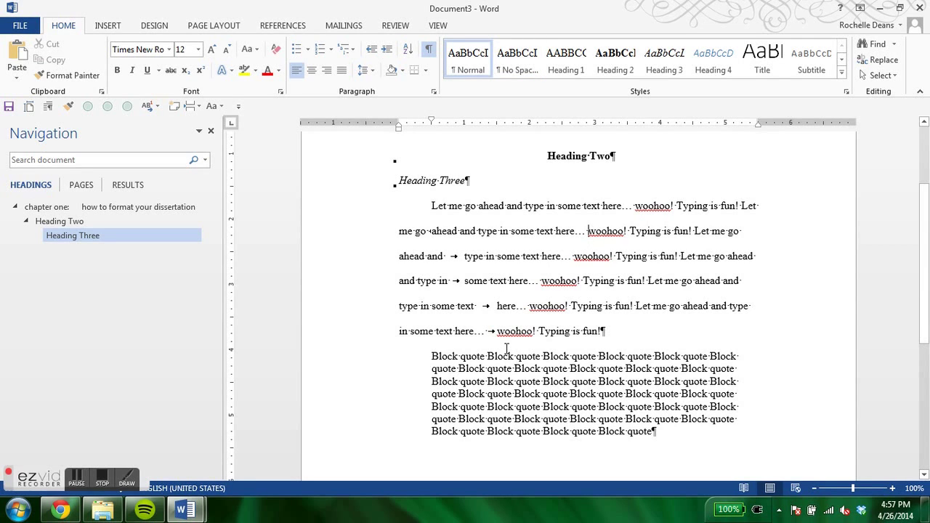
key(ctrl+z)
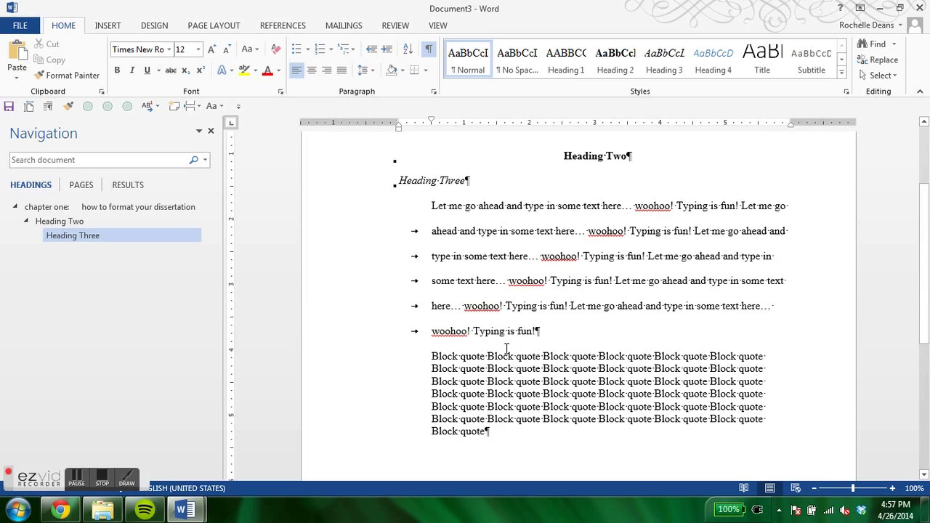
key(ctrl+z)
key(ctrl+z)
key(ctrl+z)
key(ctrl+z)
key(ctrl+z)
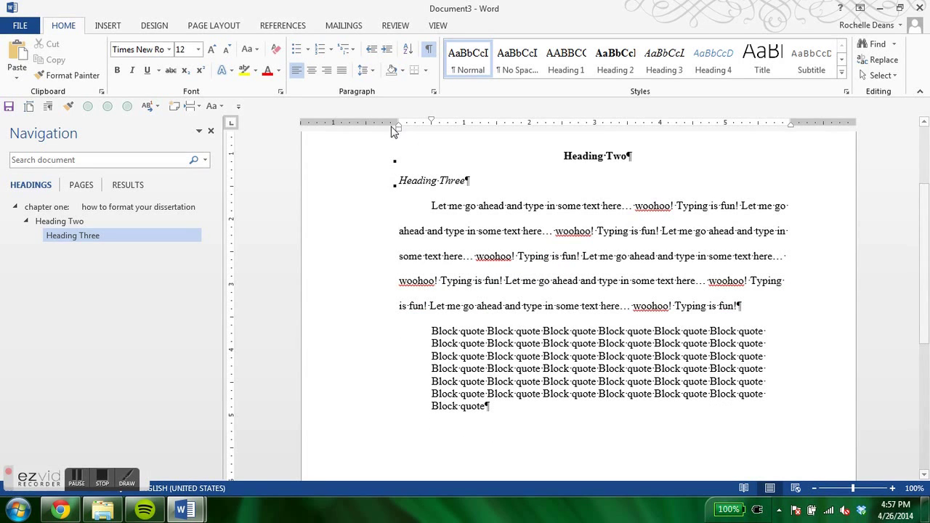
Add two empty paragraphs below the block quote and apply the Normal style to the last one.
key(ctrl+z)
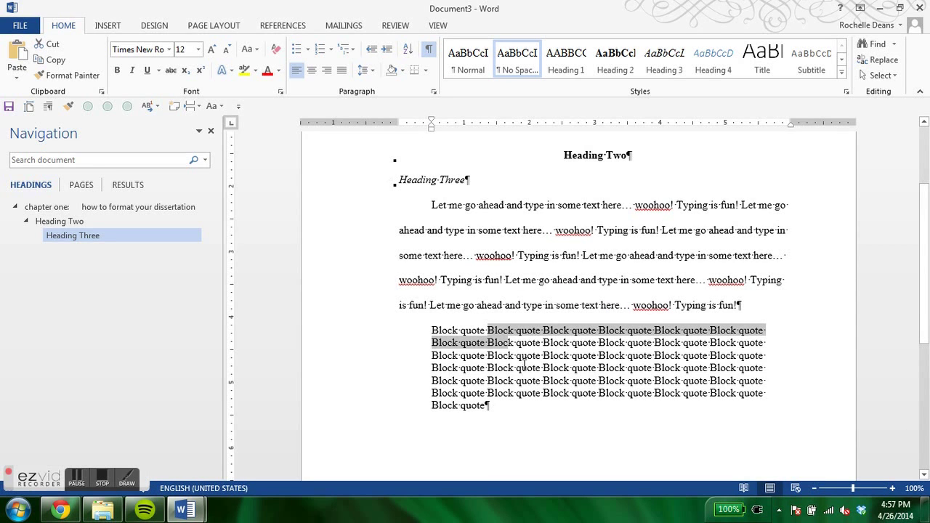
scroll(523, 274, down, 3)
click(503, 275)
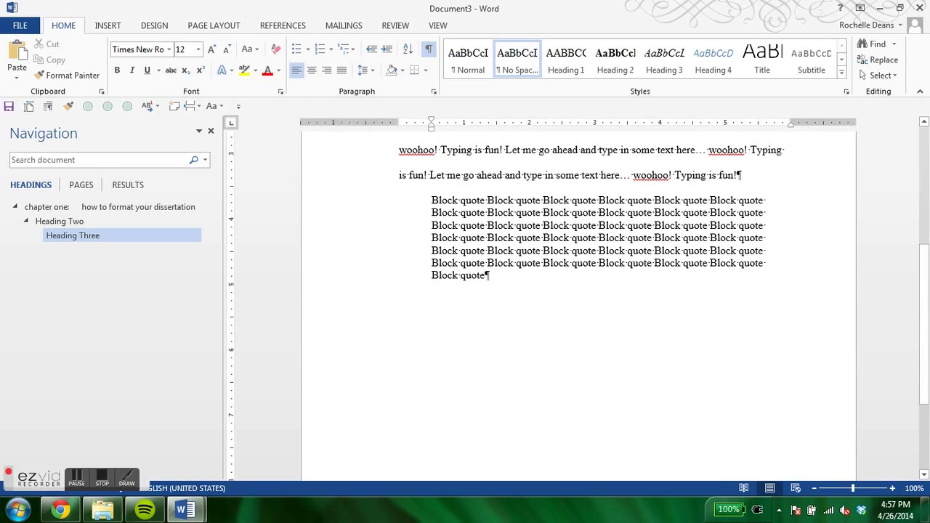
key(Return)
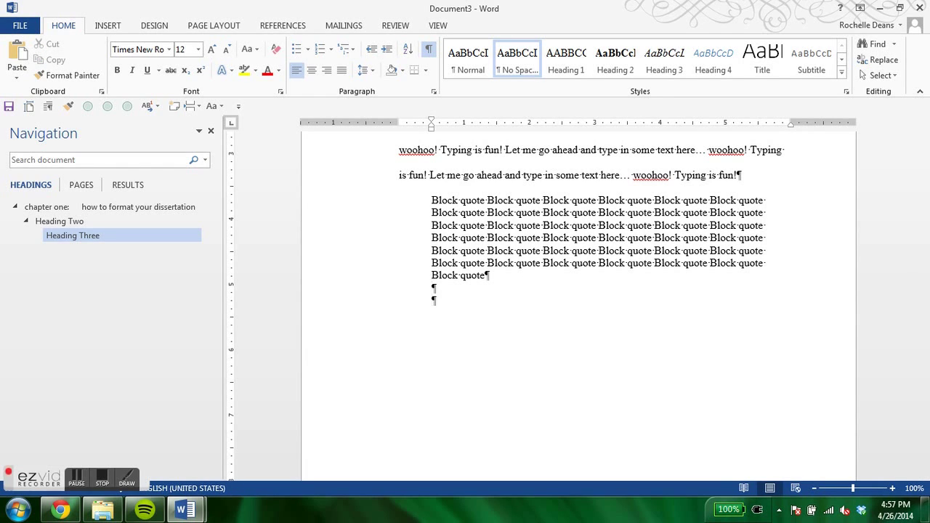
click(456, 64)
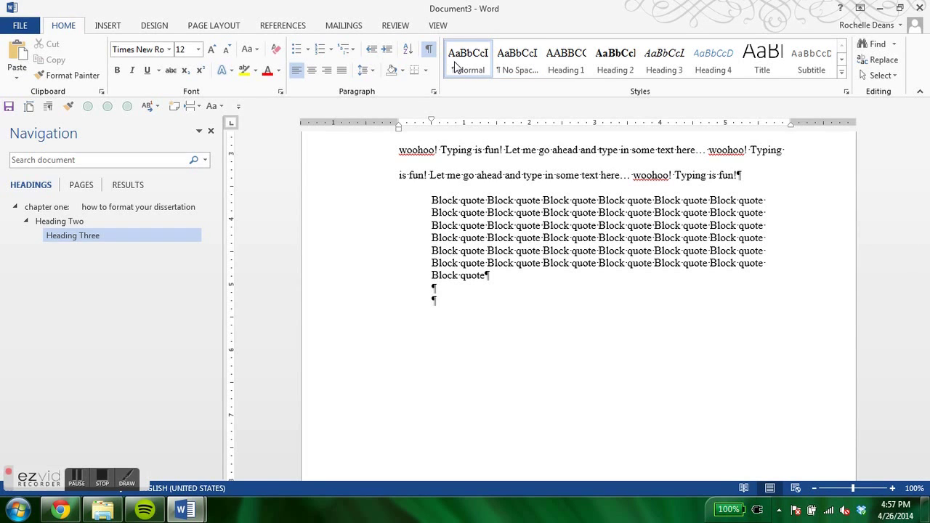
Write the paragraph "This paragraph is double spaced. Don't believe me? You should… wait for it… here it comes." below the block quote.
text(This paragraphs)
key(BackSpace)
text(is doubled)
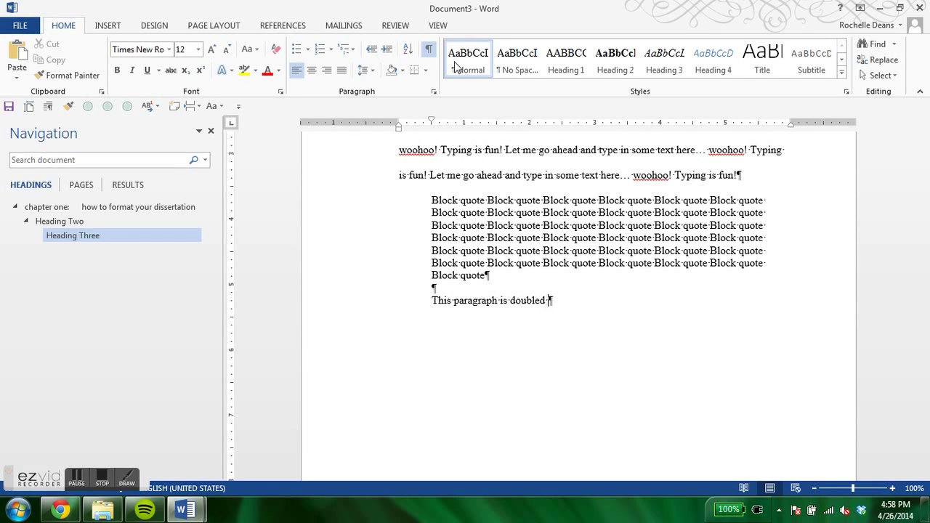
key(BackSpace)
text(spaced. Don't be)
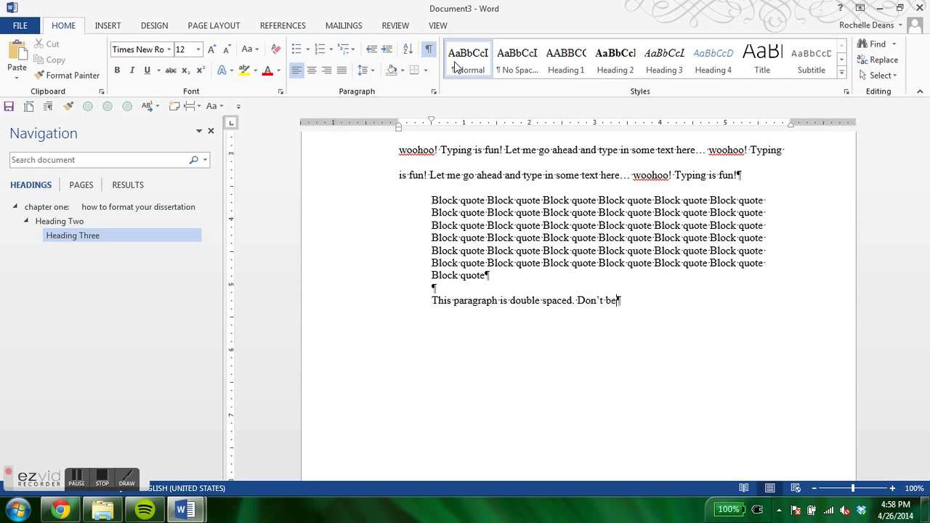
text(lieve me? You should)
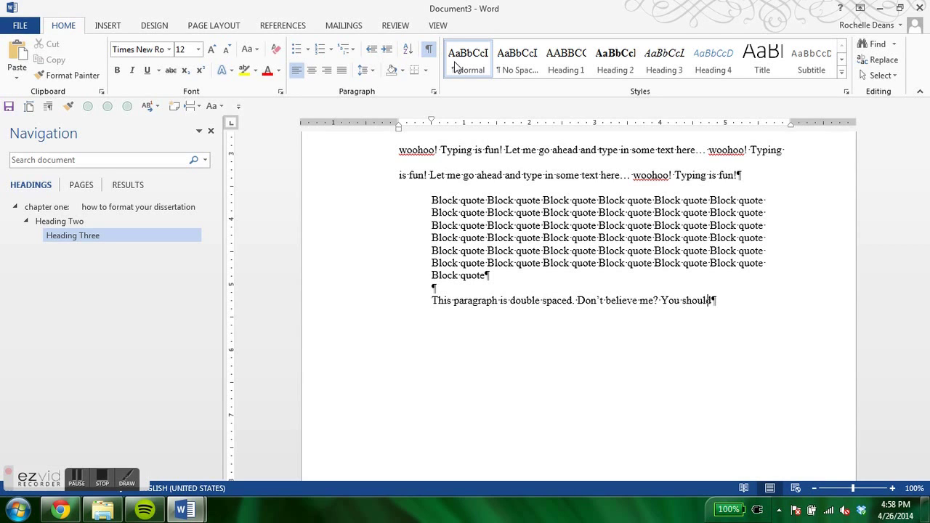
text(... wait for it... here it)
text( comes.)
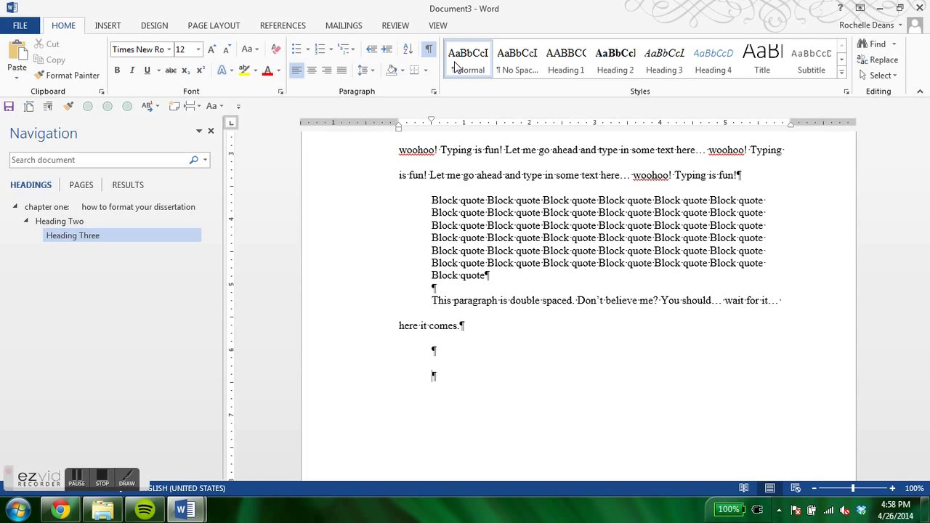
Add the bold run-in heading "Heading Four." at the start of the body paragraph under "Heading Three" and delete it again.
scroll(496, 291, up, 6)
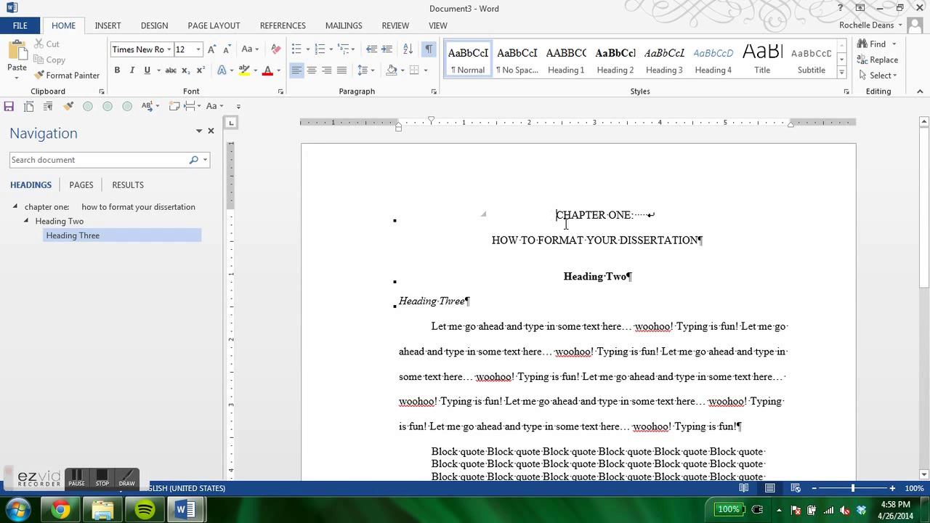
drag(566, 224, 615, 305)
click(528, 293)
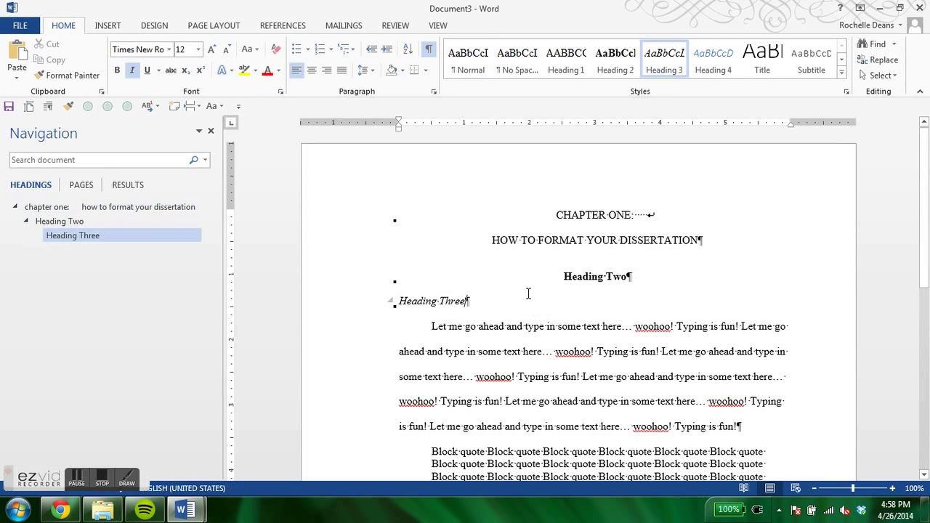
scroll(529, 294, down, 2)
key(Right)
key(ctrl+b)
text(Heading four)
key(BackSpace)
key(BackSpace)
key(BackSpace)
key(BackSpace)
text(Four.)
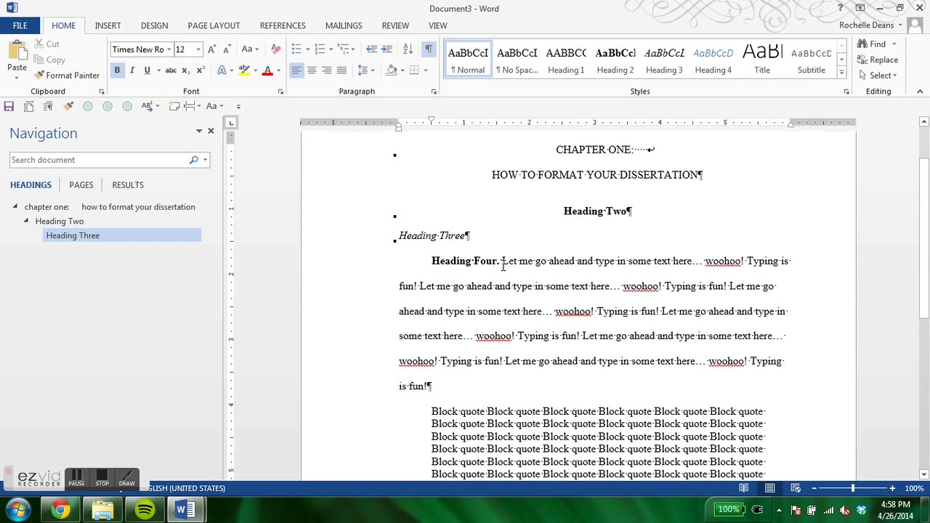
drag(503, 266, 421, 262)
key(Delete)
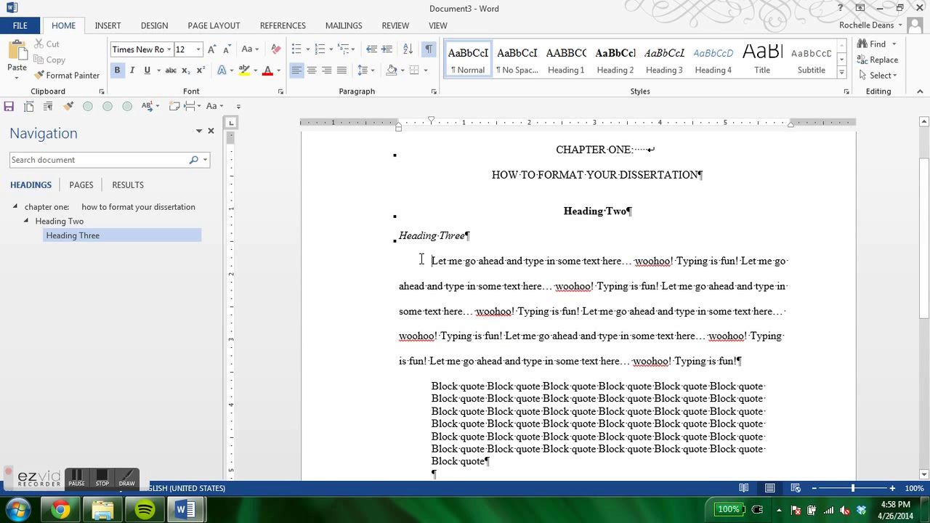
Insert a Next Page section break after the closing paragraph of chapter one.
scroll(315, 234, down, 8)
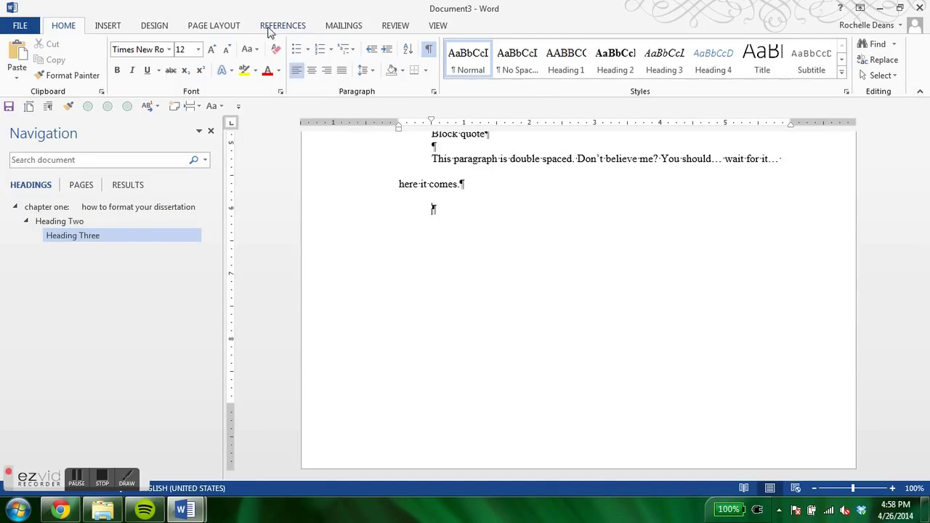
click(227, 30)
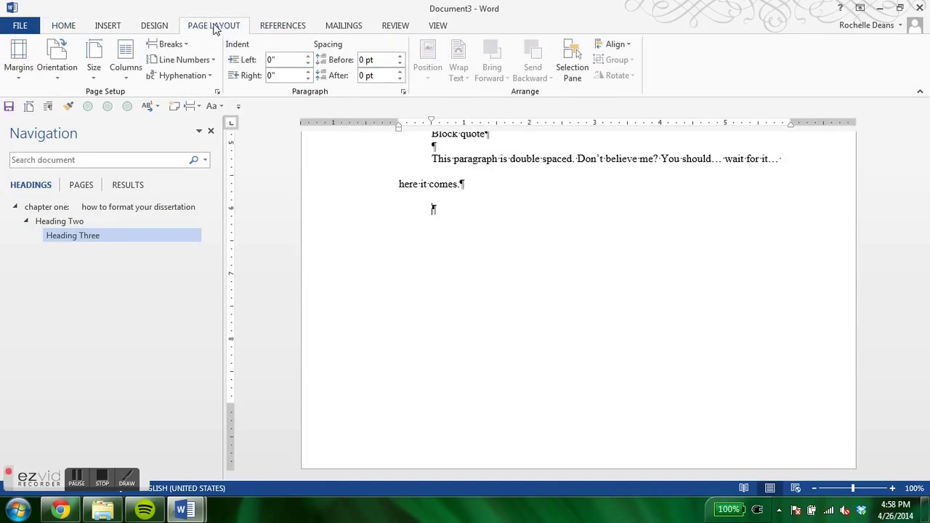
click(181, 44)
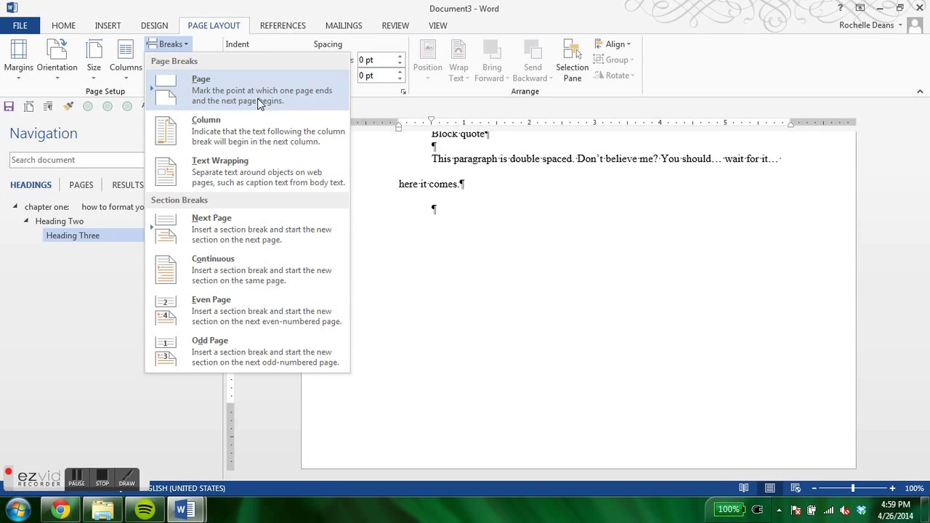
click(256, 233)
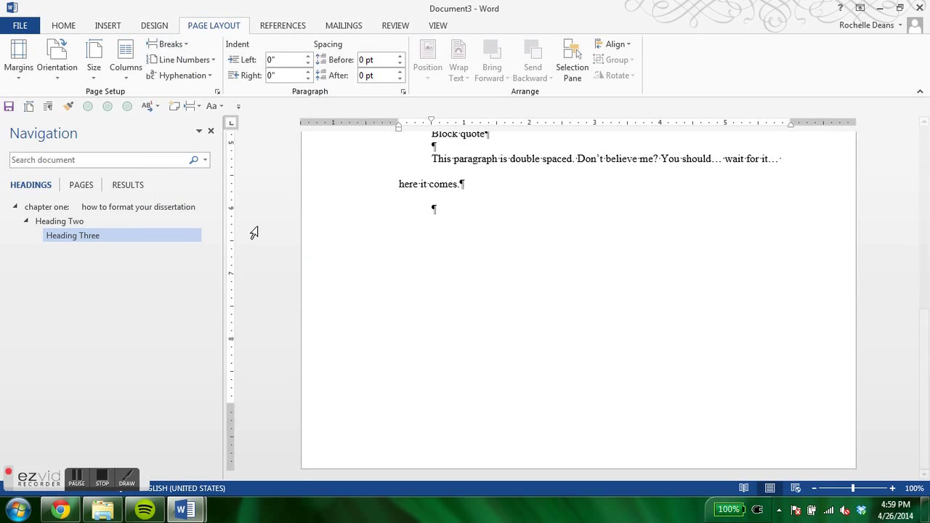
scroll(482, 366, up, 9)
scroll(482, 367, down, 7)
scroll(482, 365, down, 5)
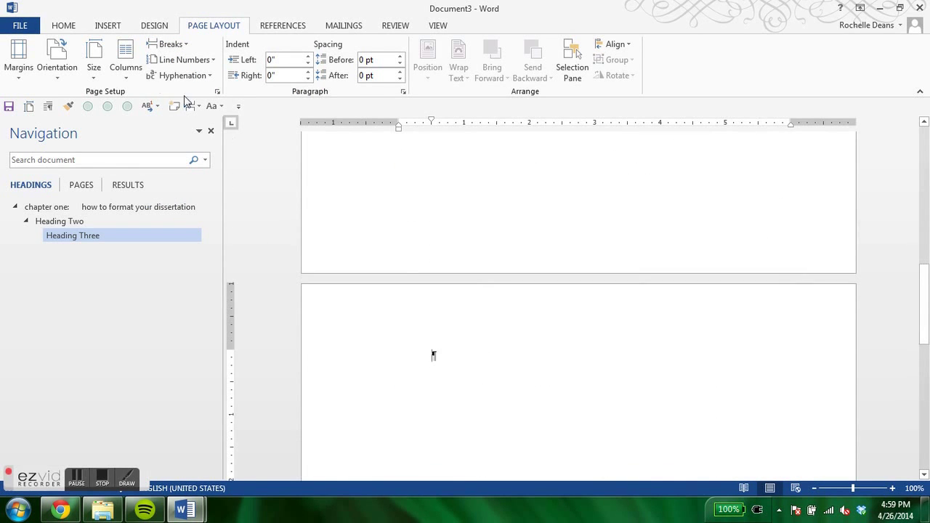
Add the Heading 1 title "chapter two: page numbers and having fun" on the new page, followed by an empty paragraph.
click(64, 26)
click(577, 65)
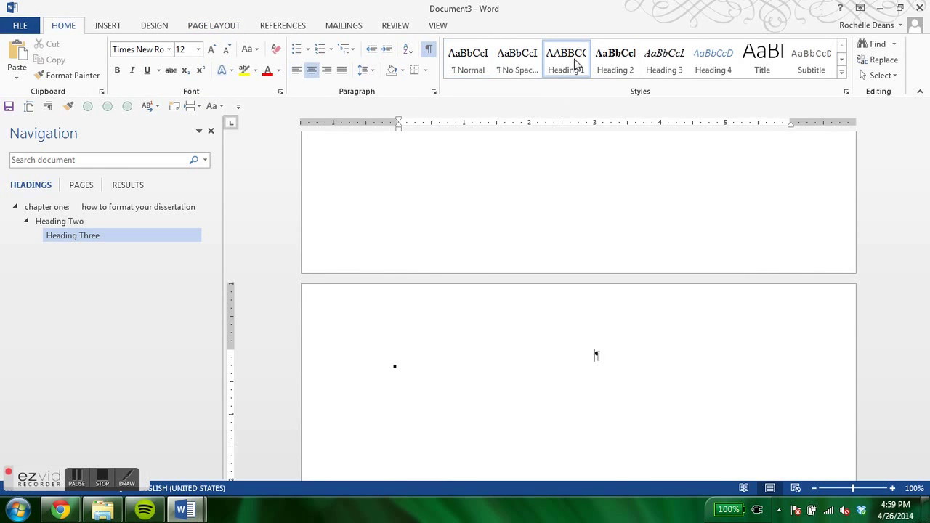
text(chapter two:  page numbers and having fun)
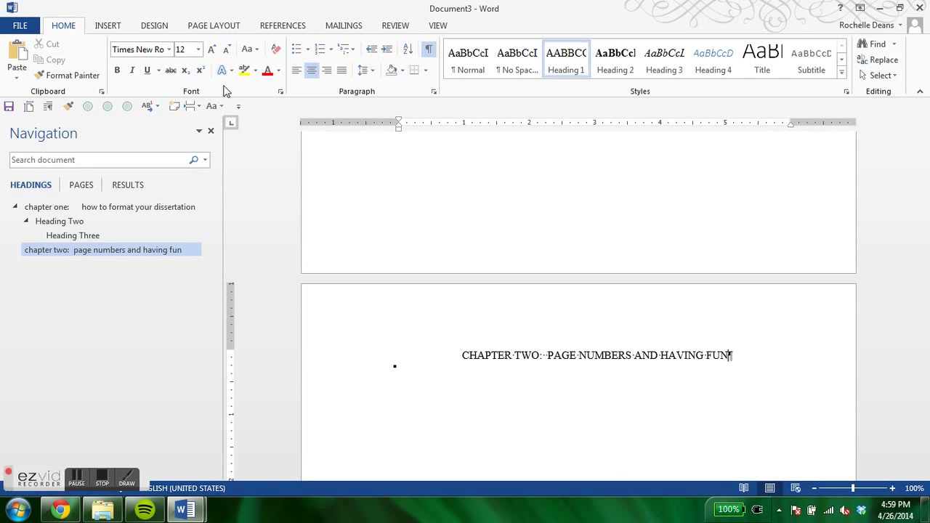
key(Return)
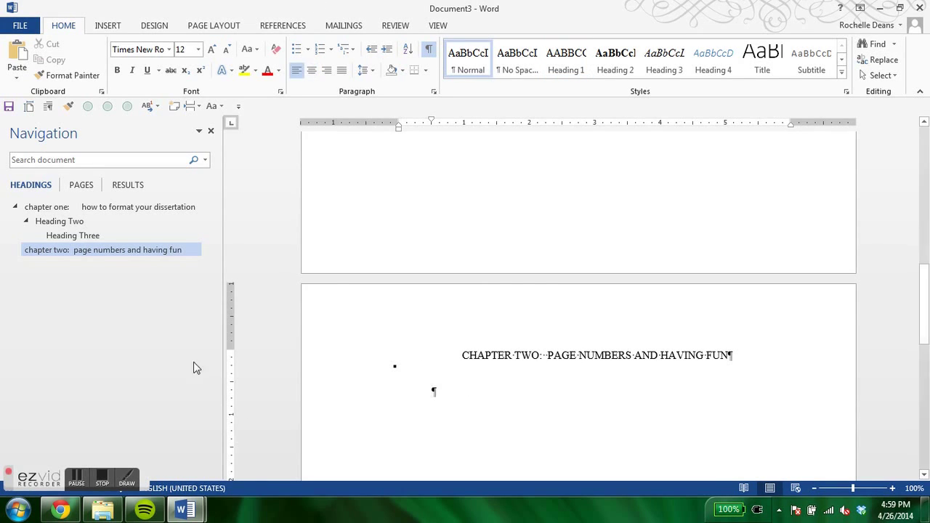
Copy chapter one's content from "Heading Two" through "here it comes." and paste it twice before the section break.
scroll(501, 270, down, 5)
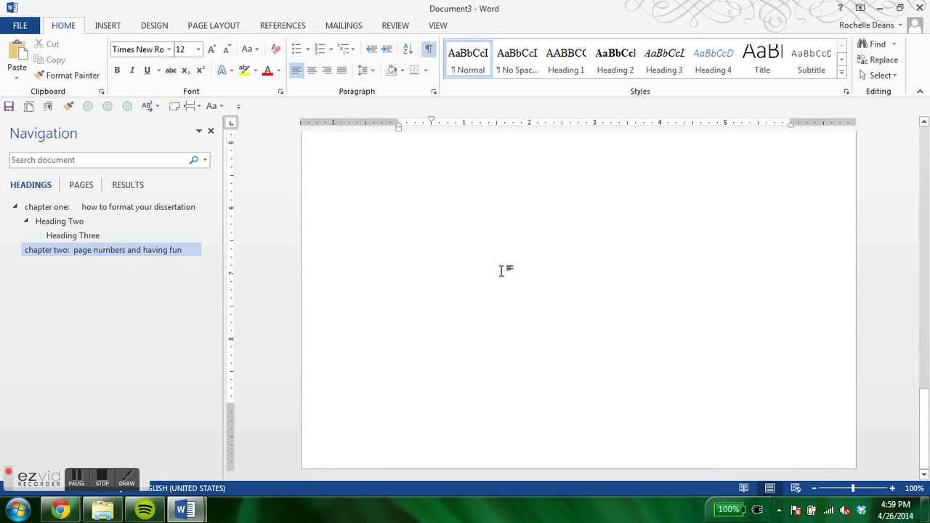
scroll(500, 269, up, 10)
scroll(502, 272, up, 3)
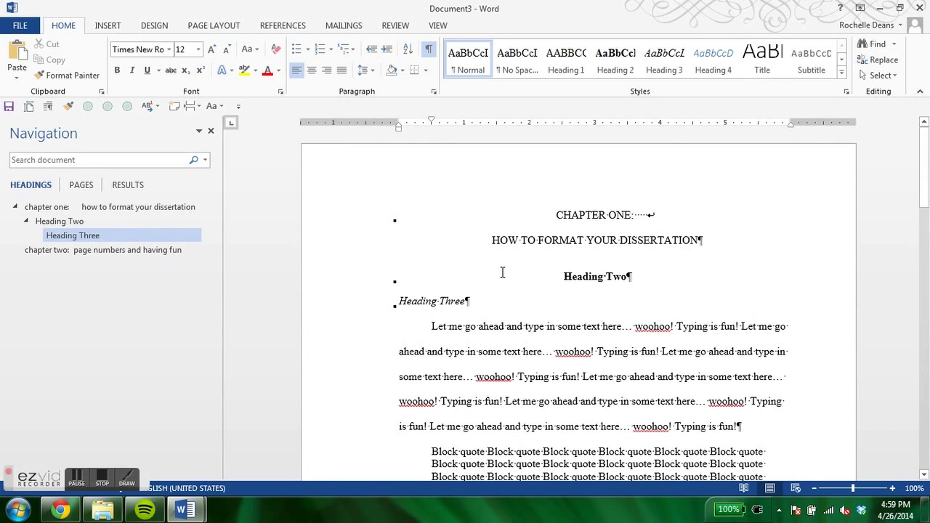
scroll(501, 272, down, 3)
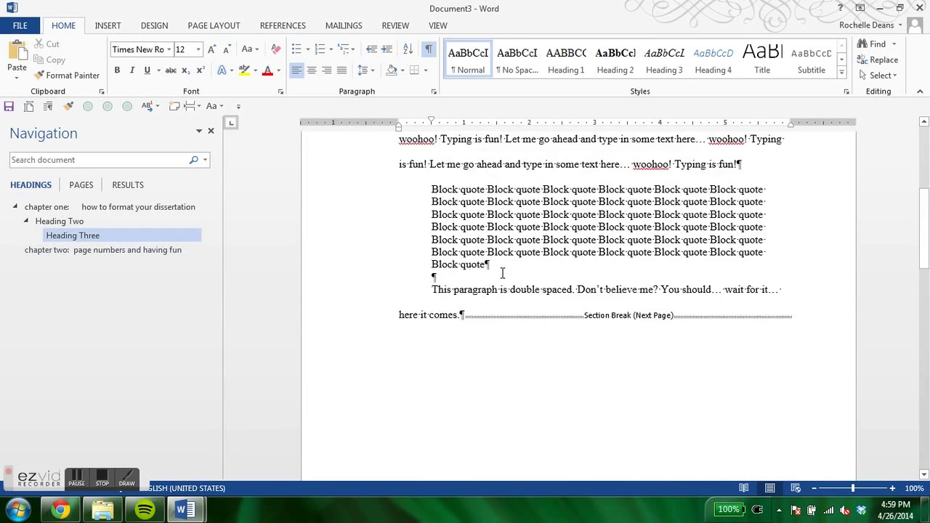
drag(465, 349, 374, 233)
scroll(409, 262, up, 2)
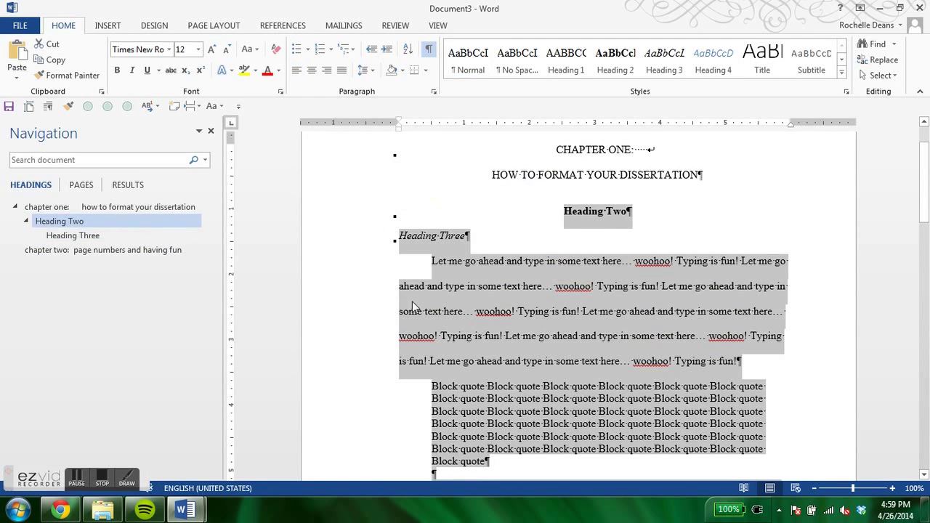
scroll(492, 372, down, 3)
click(475, 322)
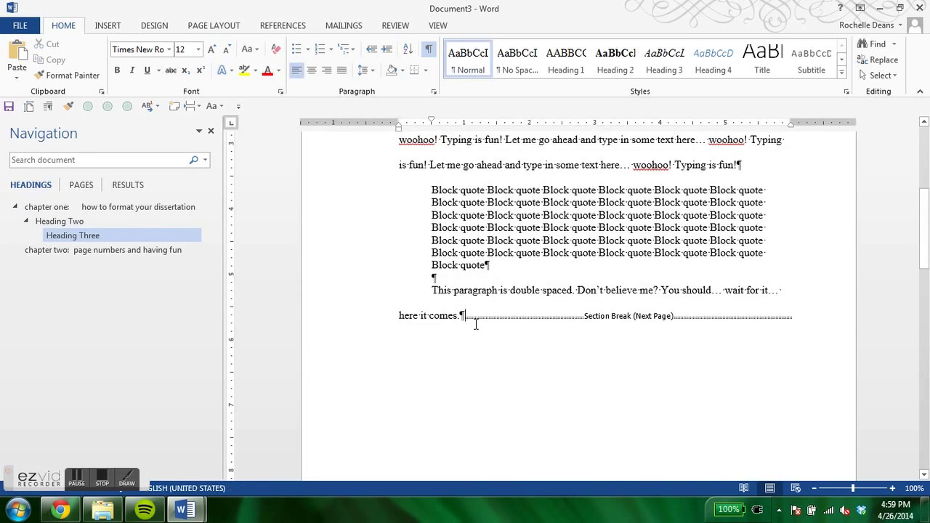
key(Return)
key(ctrl+v)
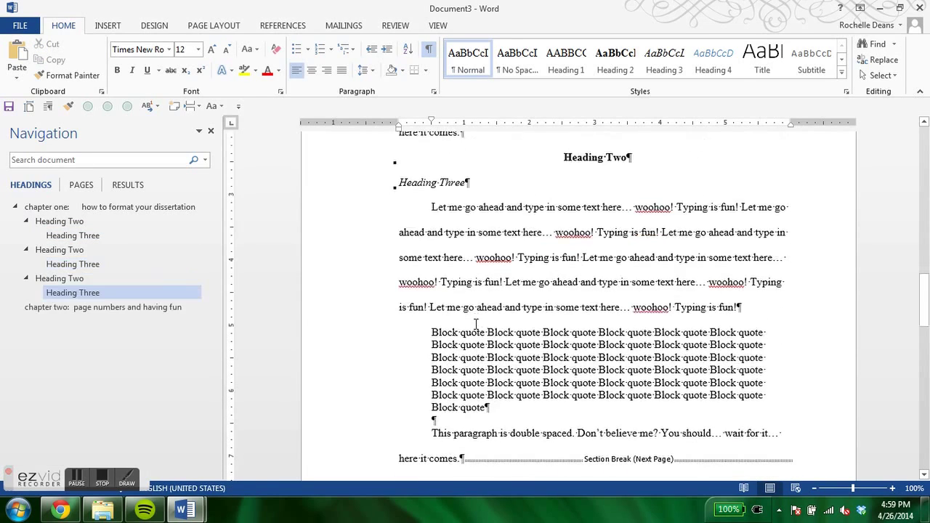
Look over the lengthened chapter and its section 1 footer, and return to the end of the body paragraph above that footer.
scroll(592, 316, down, 6)
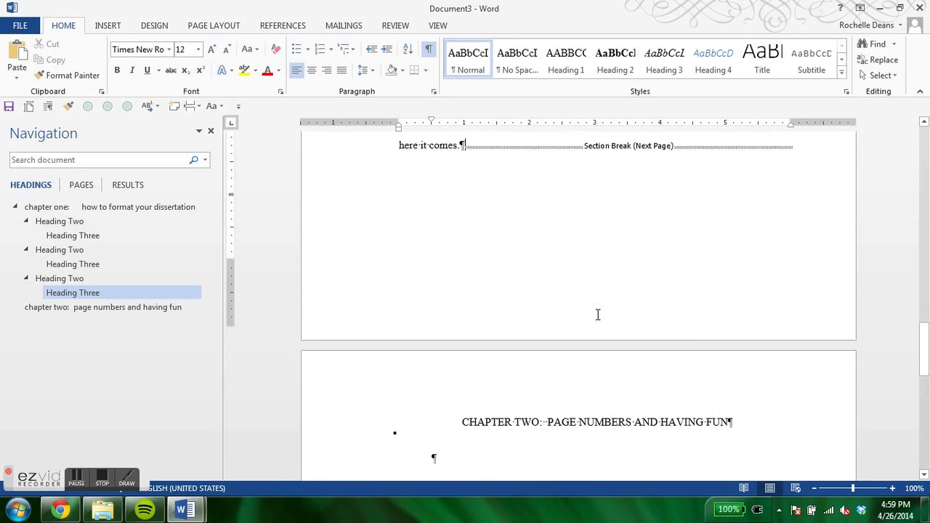
scroll(597, 312, up, 5)
scroll(596, 314, up, 5)
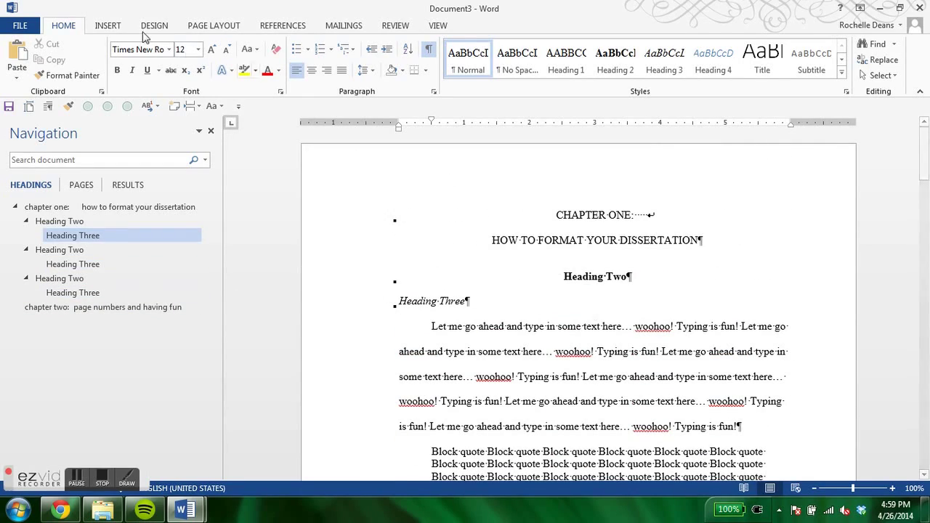
scroll(706, 216, down, 3)
scroll(705, 216, down, 10)
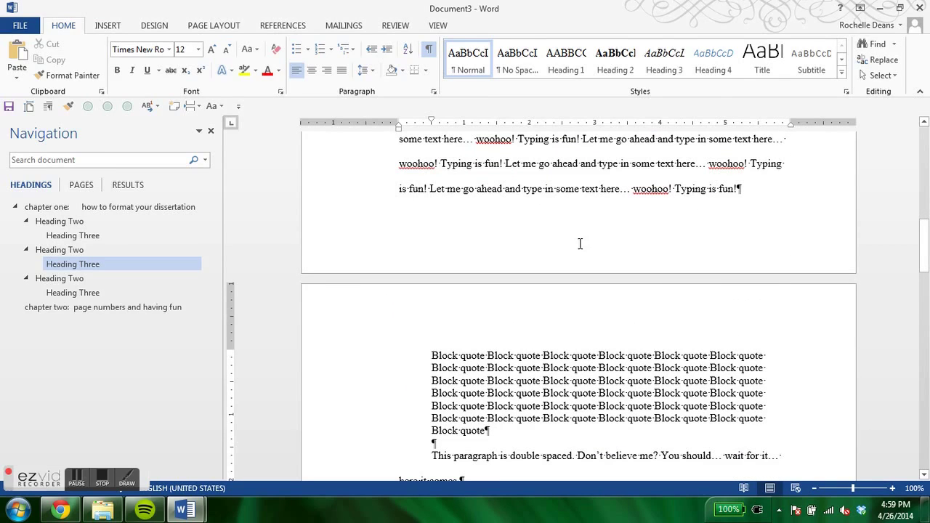
double_click(575, 250)
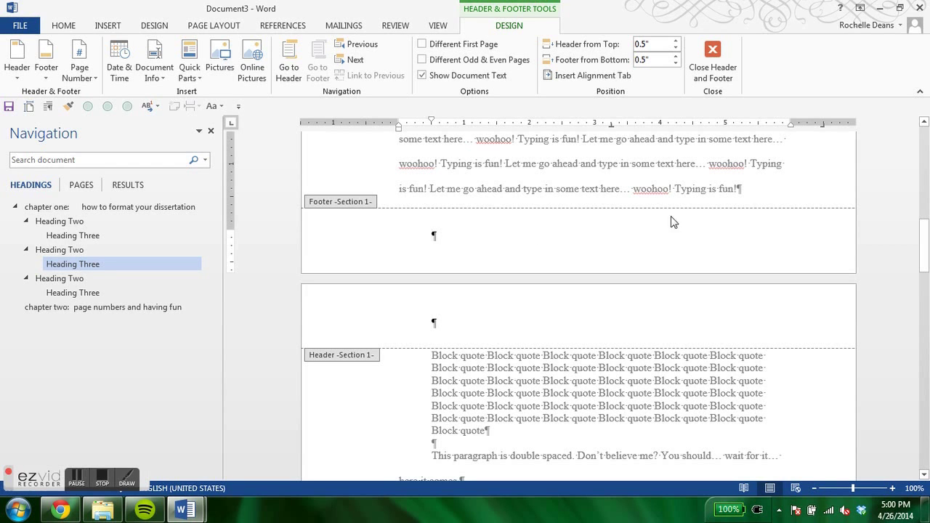
double_click(747, 190)
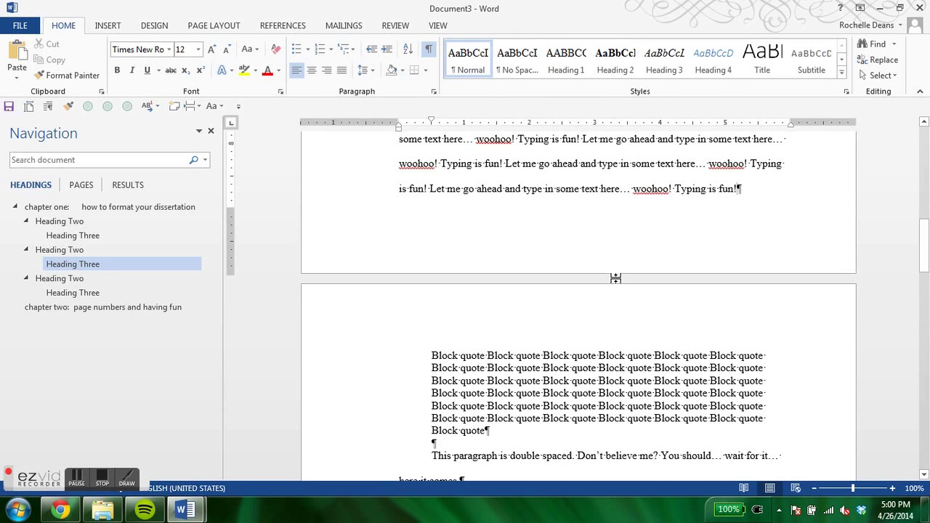
Insert a Next Page section break at the end of the second body paragraph and remove the empty paragraph above the following block quote.
click(192, 106)
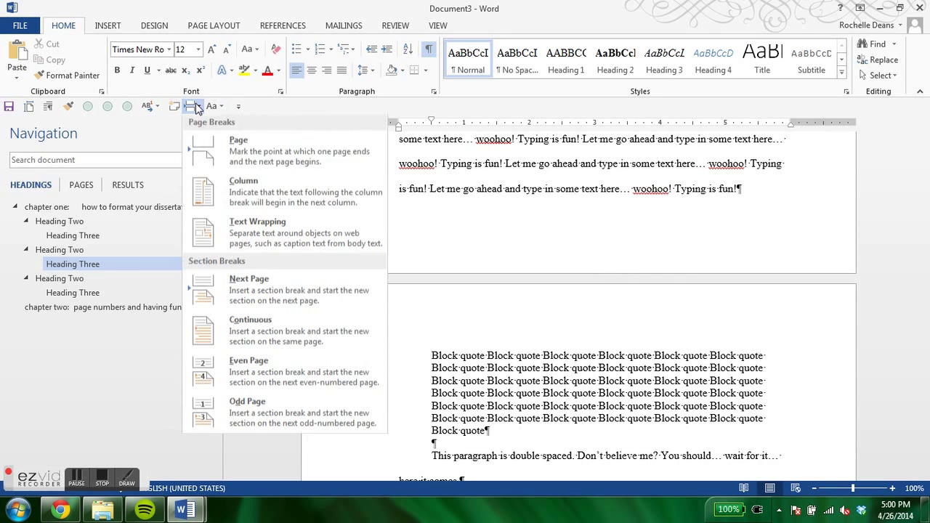
click(263, 281)
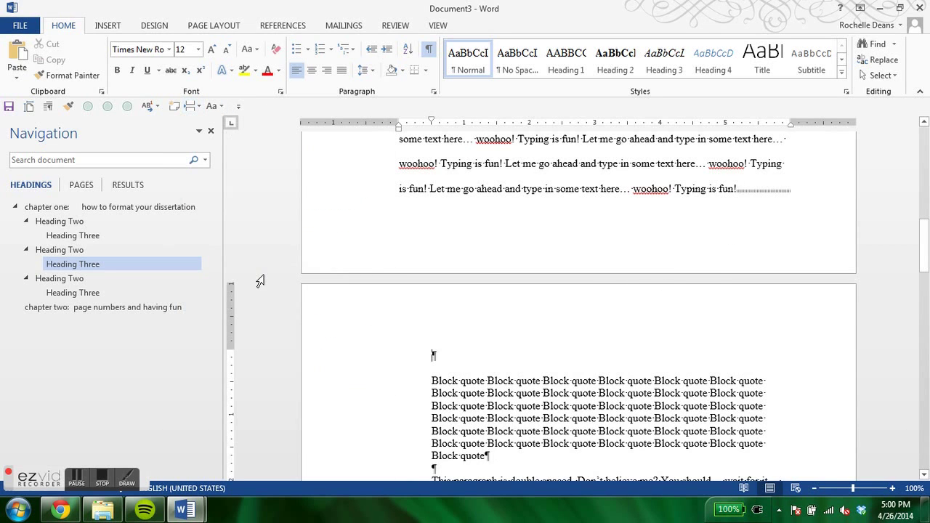
key(BackSpace)
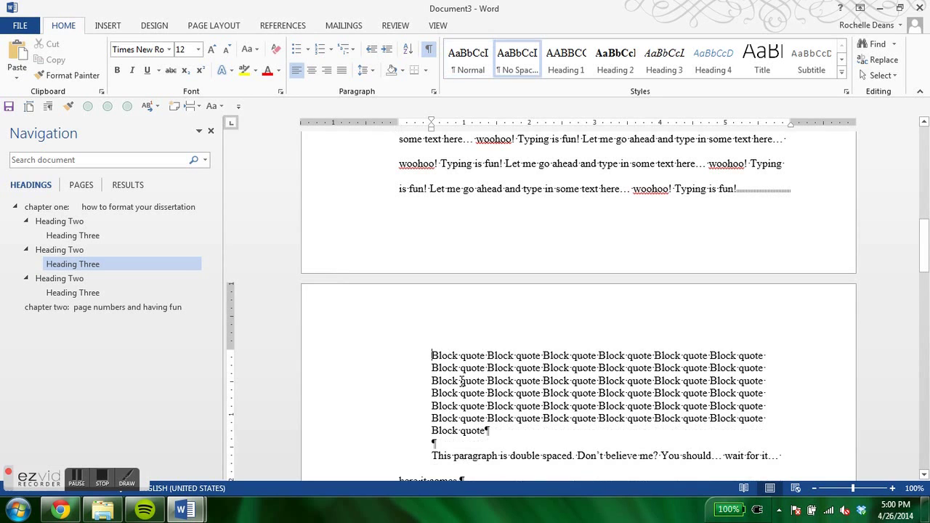
scroll(575, 228, up, 3)
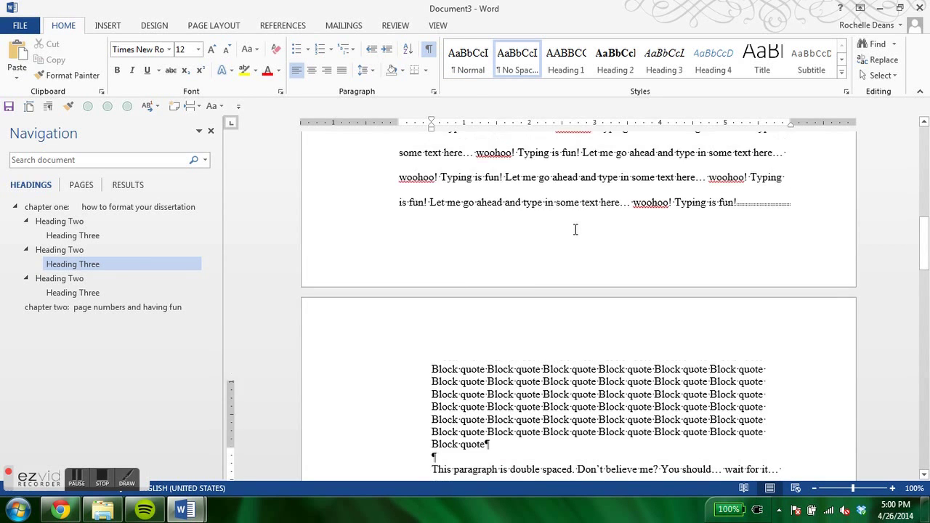
Insert the centred Plain Number 2 page number in the section 1 footer and remove the extra empty paragraph below it.
click(566, 368)
double_click(566, 368)
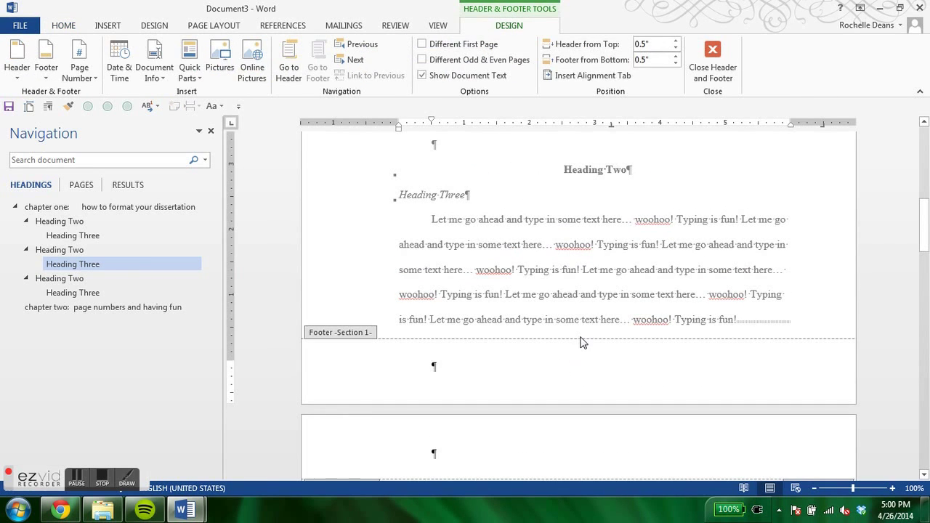
click(80, 69)
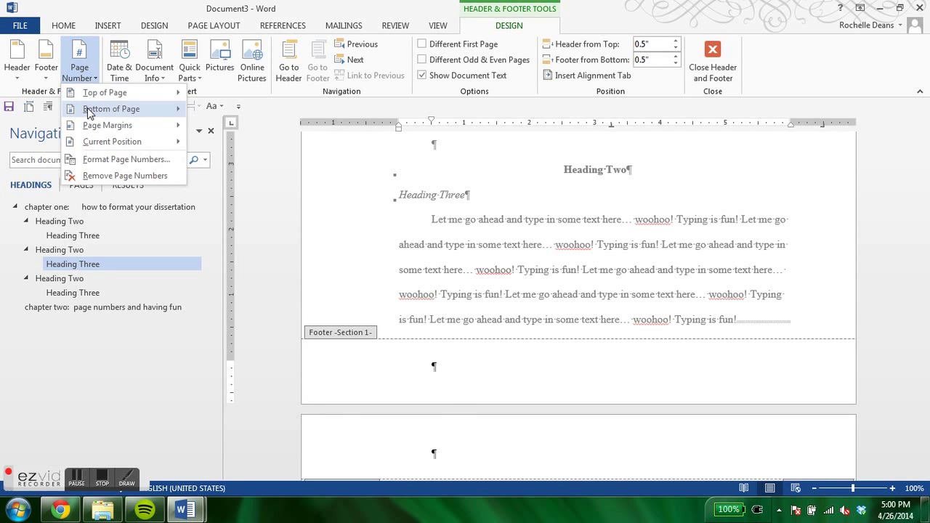
mouse_move(88, 114)
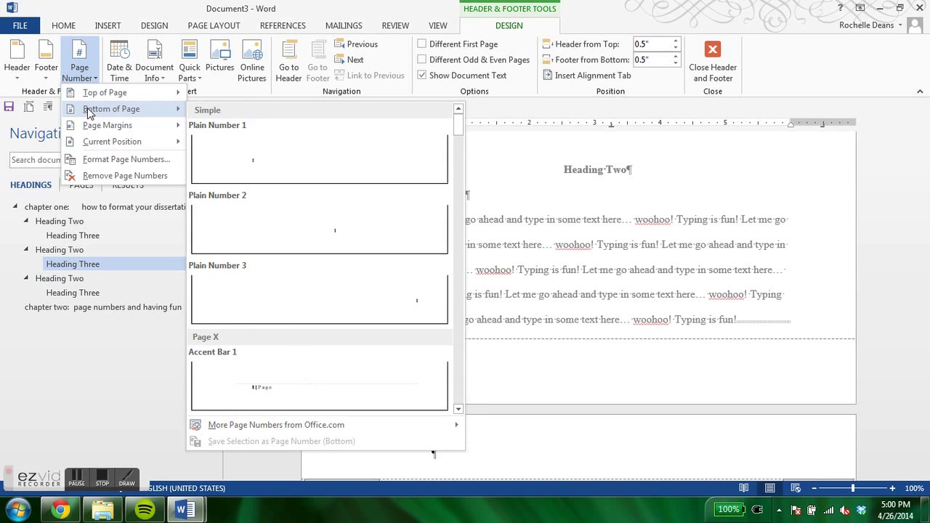
click(305, 214)
click(439, 362)
key(BackSpace)
Unlink the section 2 footer from the previous section and delete its page number.
scroll(486, 332, down, 12)
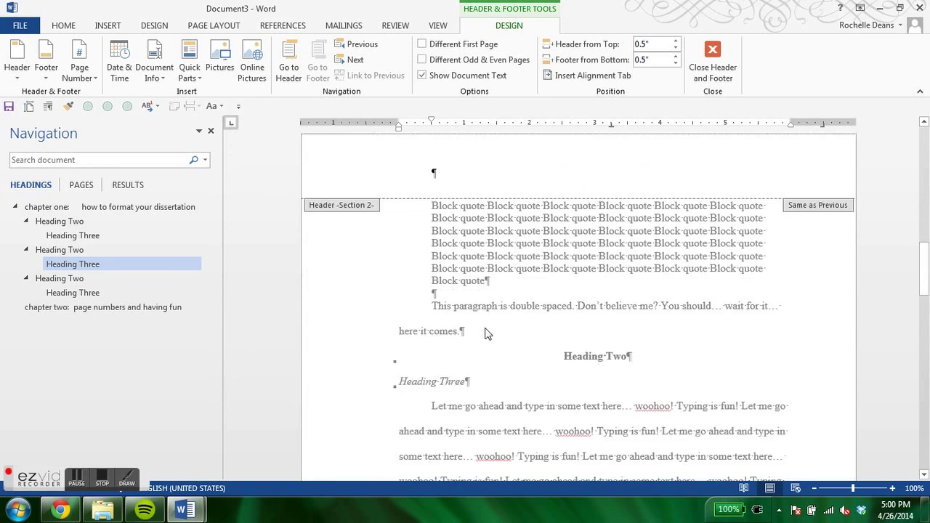
scroll(514, 351, down, 2)
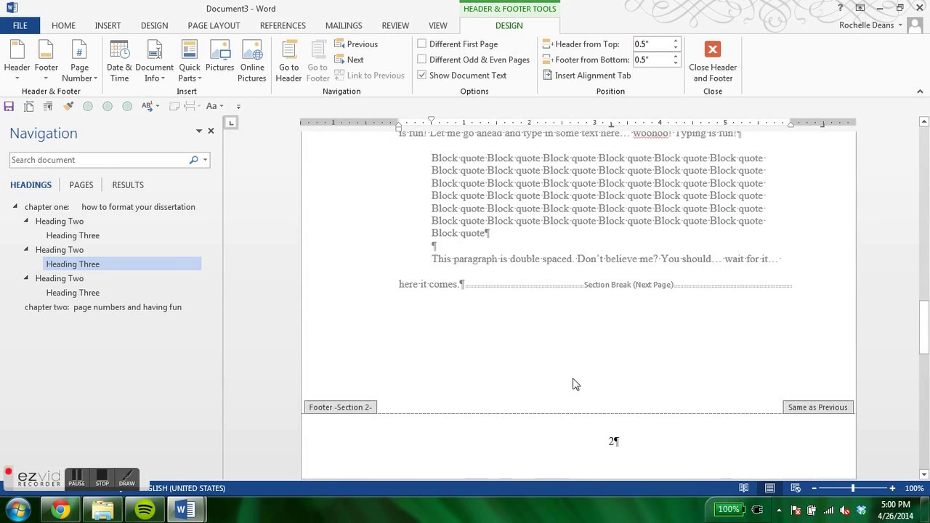
click(588, 473)
click(370, 74)
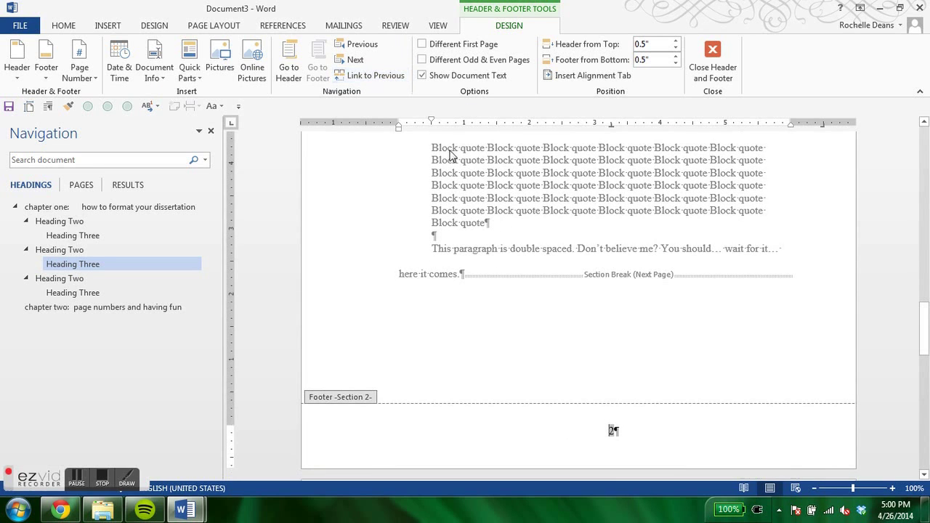
key(Delete)
Unlink the section 2 header from the previous section.
scroll(434, 395, up, 6)
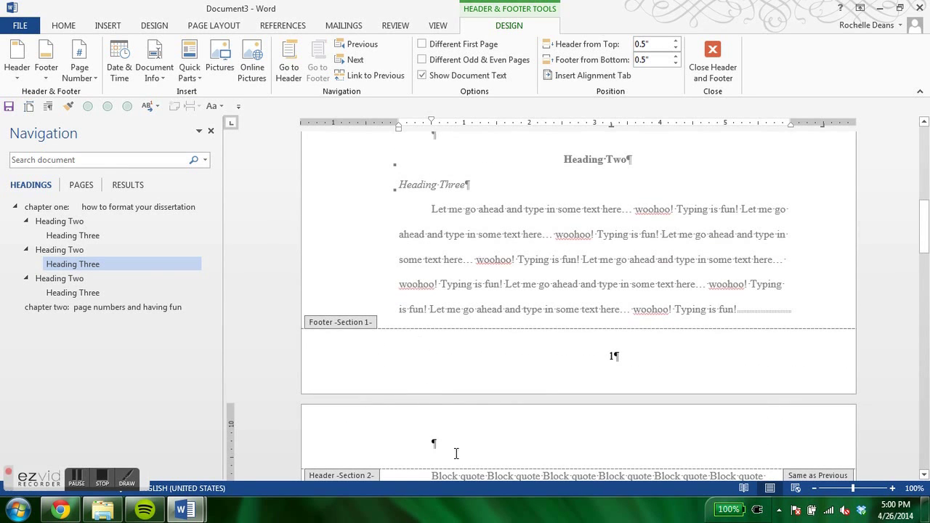
click(460, 448)
click(375, 76)
Insert the right-aligned Plain Number 3 page number in the section 2 header and remove the extra empty paragraph.
scroll(455, 326, down, 5)
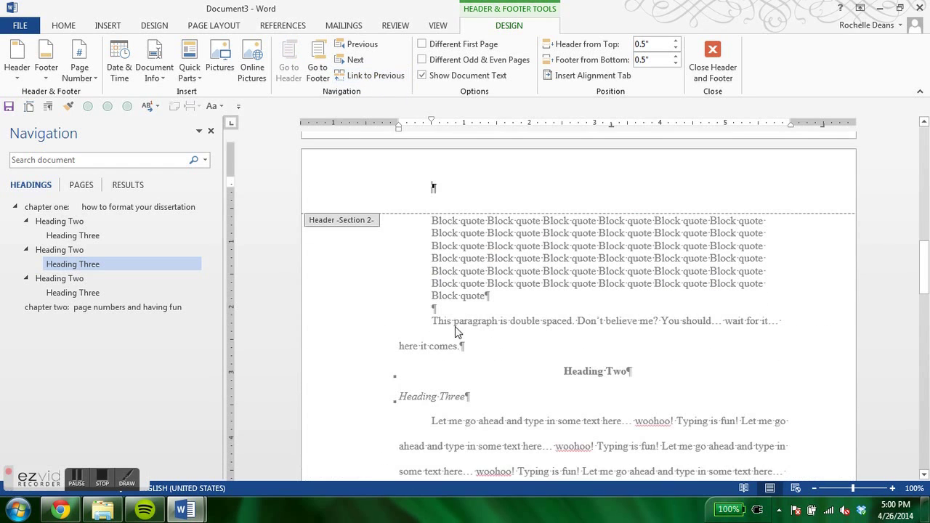
click(79, 69)
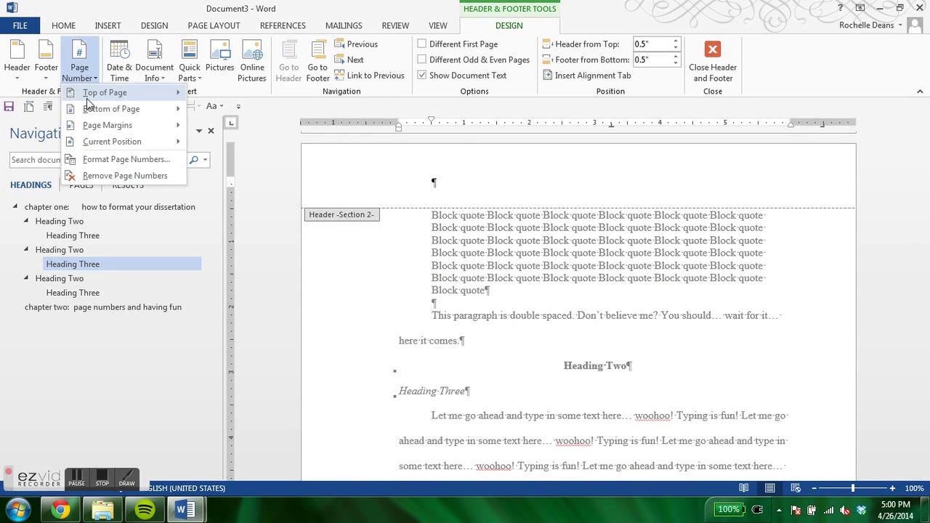
mouse_move(89, 94)
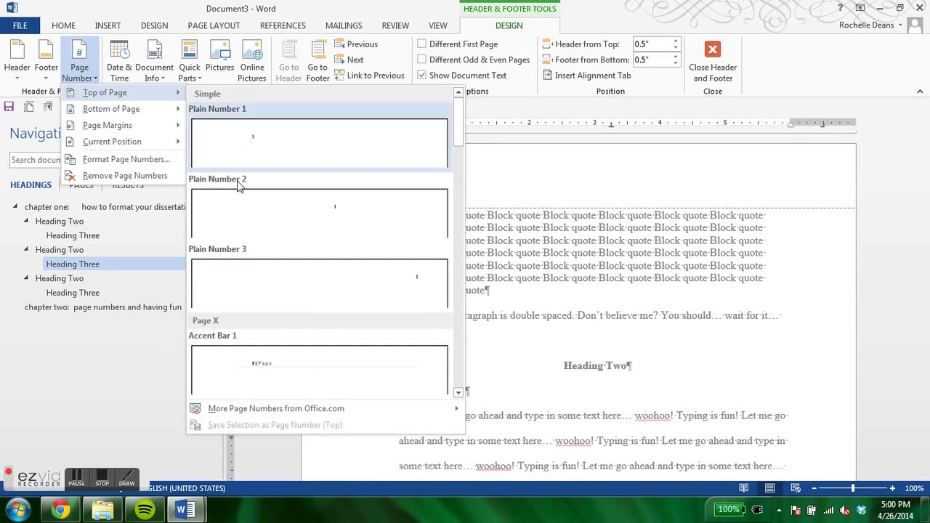
click(264, 270)
click(549, 198)
key(BackSpace)
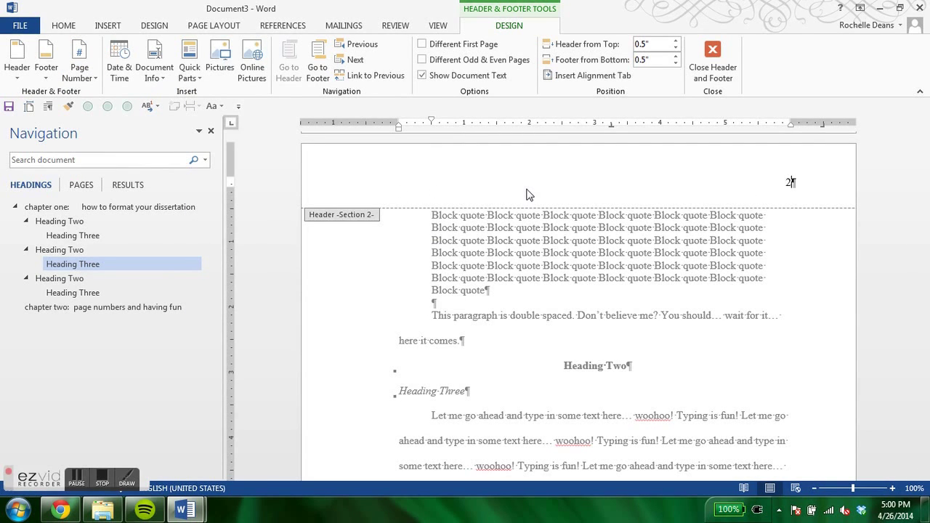
Unlink the section 3 header on the chapter two page from the previous section and delete its page number.
scroll(512, 239, up, 9)
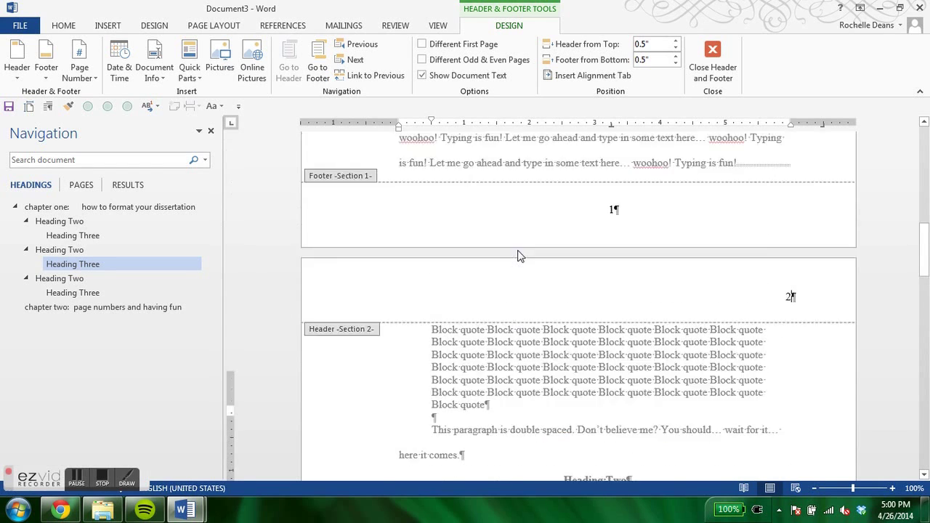
scroll(590, 259, down, 5)
scroll(592, 263, down, 15)
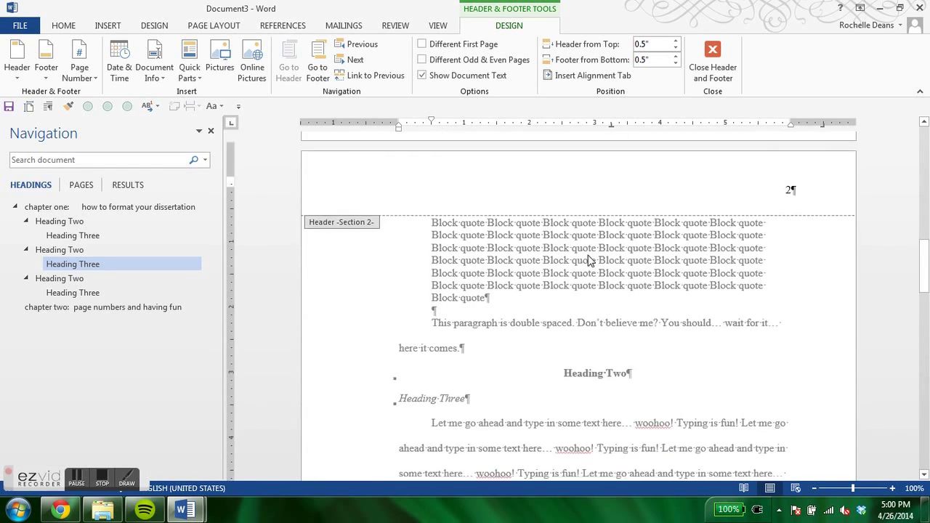
scroll(596, 268, down, 4)
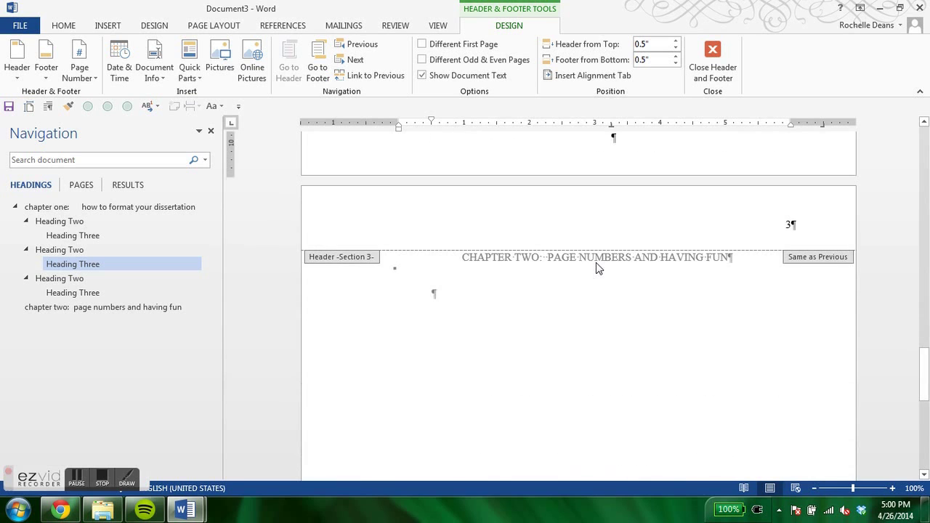
scroll(602, 263, up, 10)
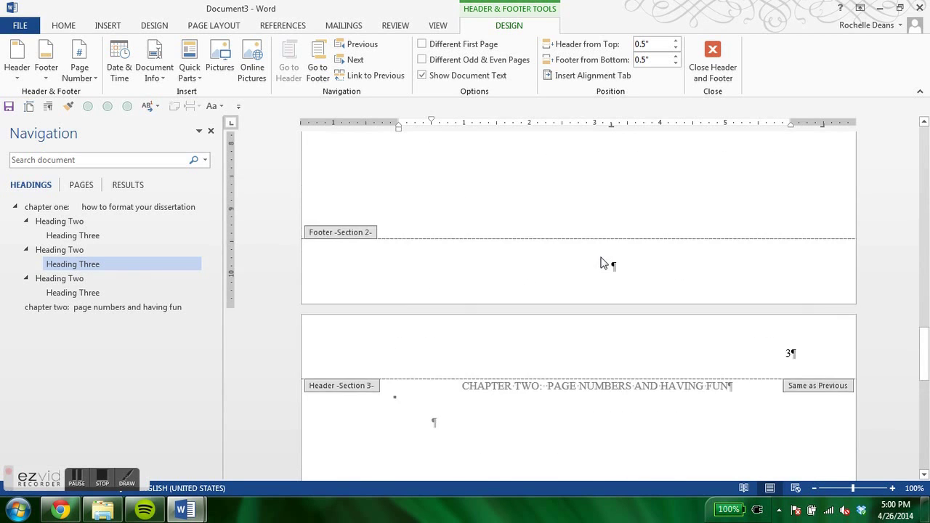
scroll(603, 258, down, 7)
scroll(603, 258, down, 3)
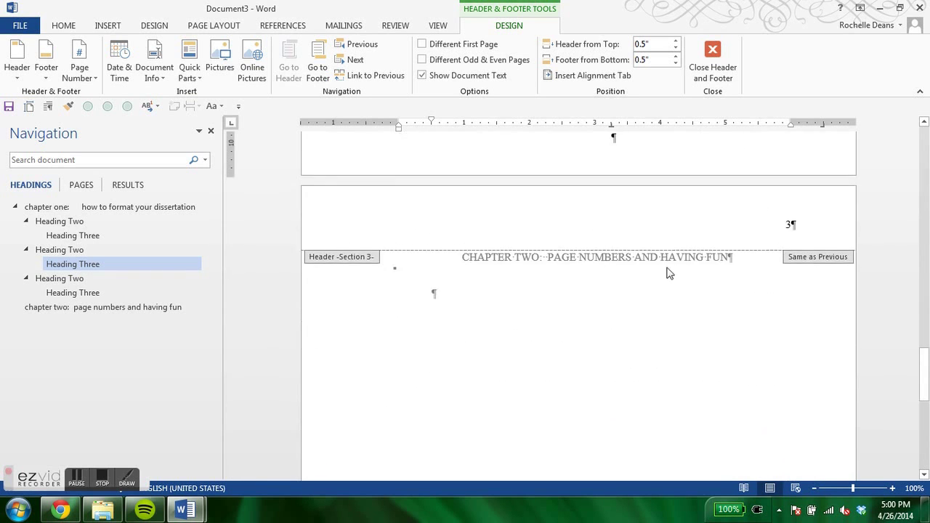
click(652, 235)
click(367, 77)
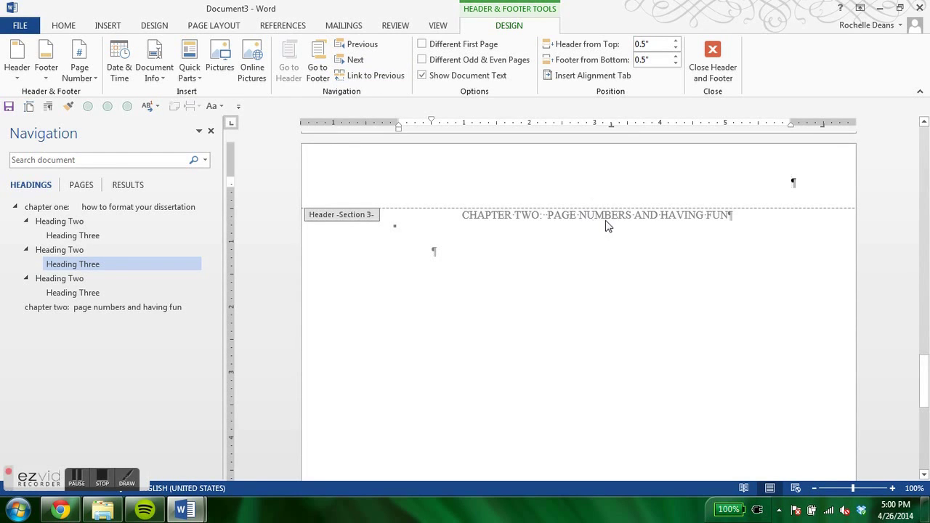
Unlink the section 3 footer from the previous section, insert the centred Plain Number 2 page number and remove the extra empty paragraph.
scroll(607, 226, down, 12)
click(647, 436)
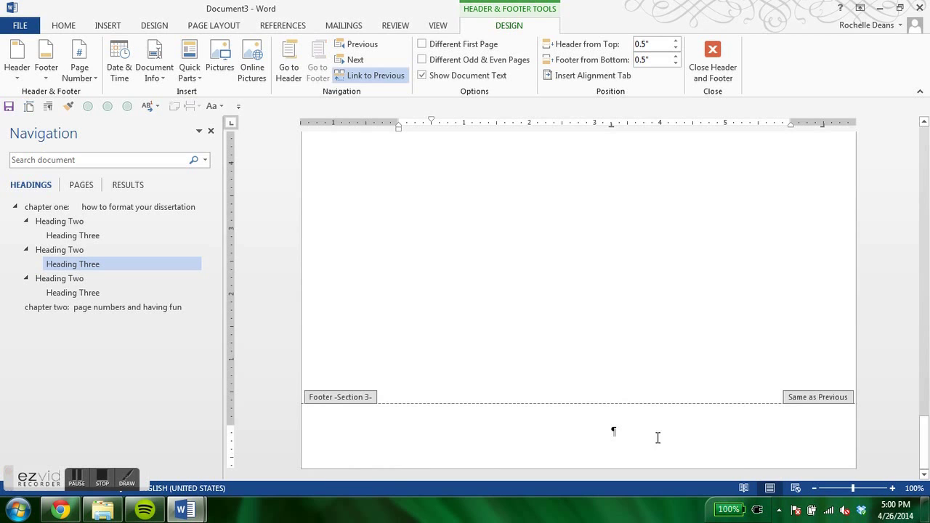
click(399, 73)
click(80, 62)
mouse_move(107, 108)
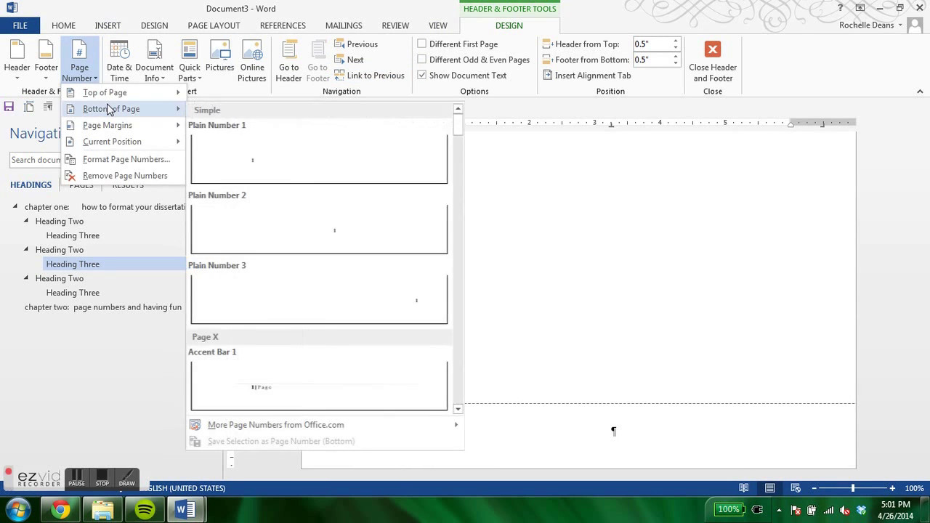
click(305, 225)
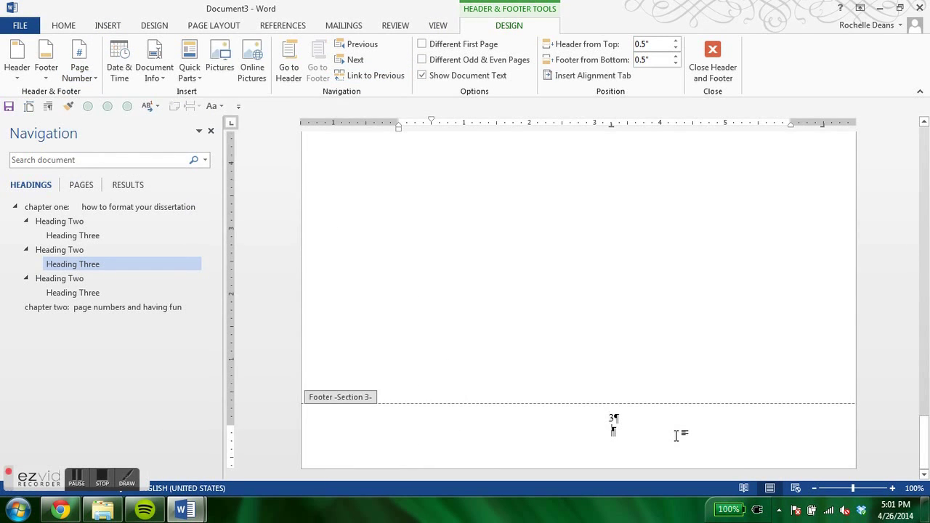
key(BackSpace)
key(BackSpace)
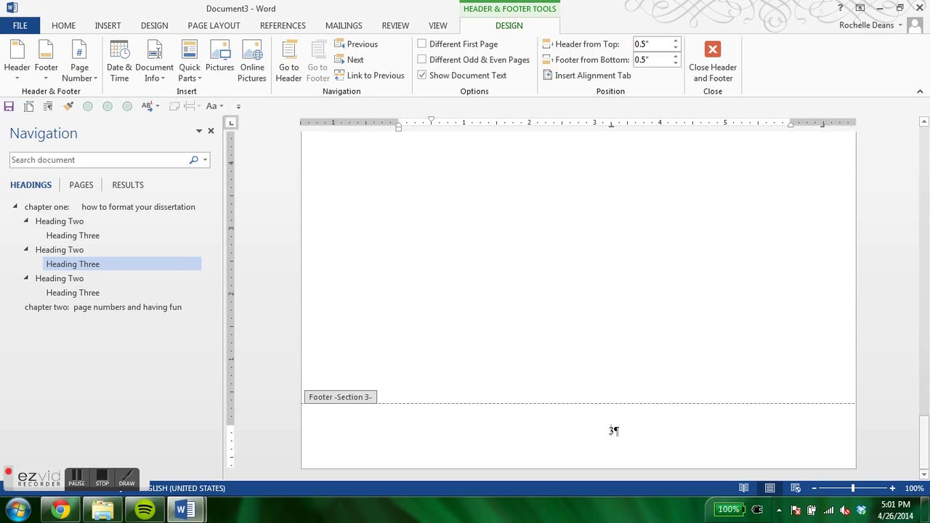
Leave header and footer editing and return to the start of chapter one.
scroll(669, 361, up, 15)
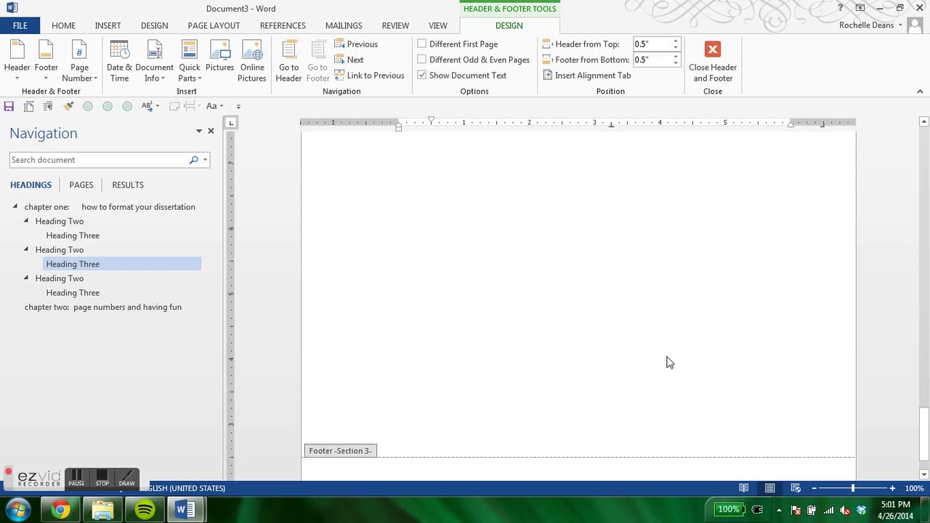
scroll(669, 356, up, 10)
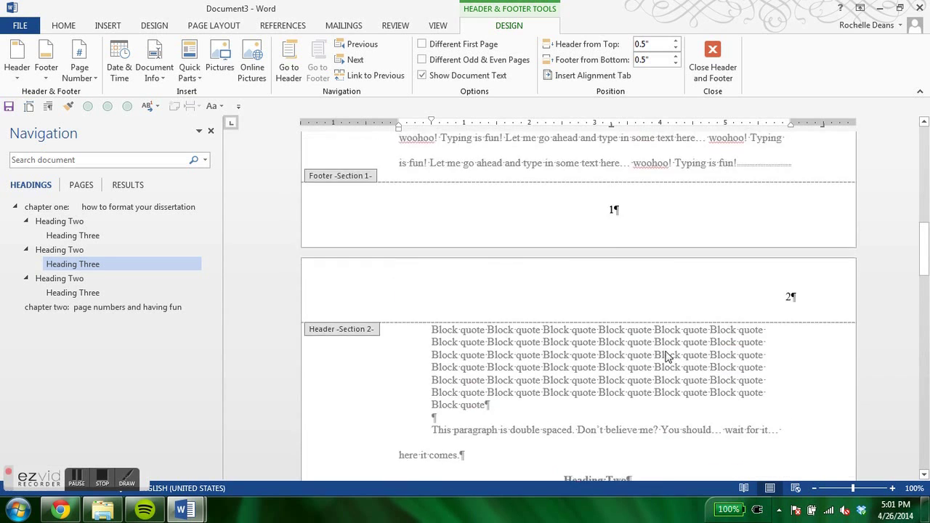
double_click(538, 278)
scroll(541, 291, up, 5)
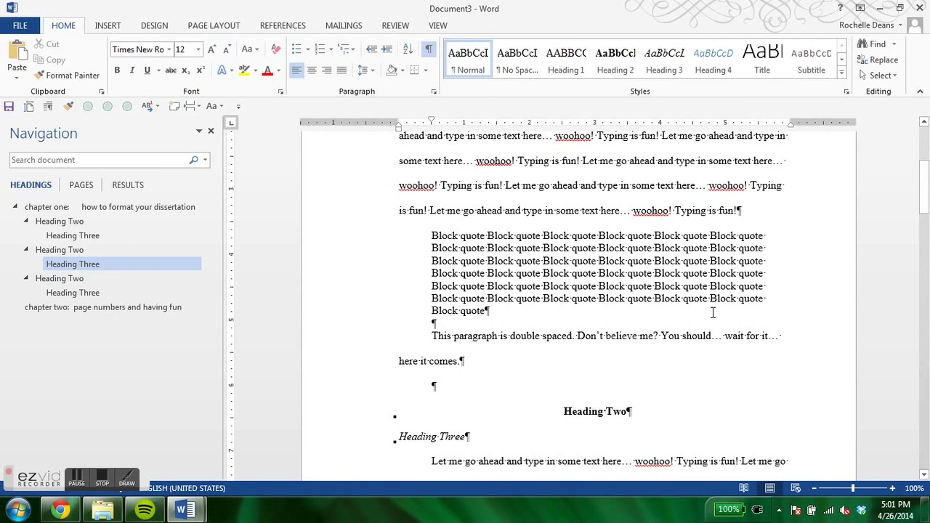
scroll(560, 279, up, 5)
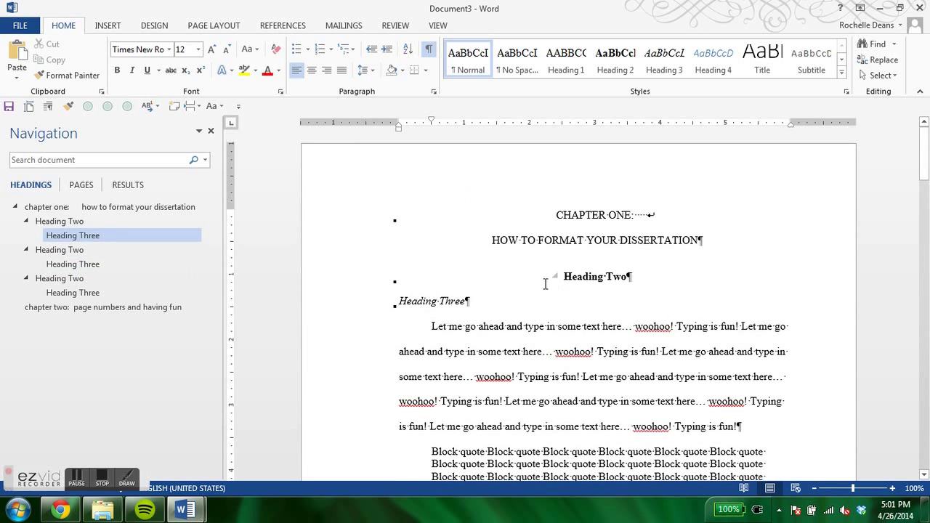
Try deleting the body paragraph under chapter one's first Heading Three, check how the numbered pages flow, and undo the deletion.
scroll(506, 280, down, 3)
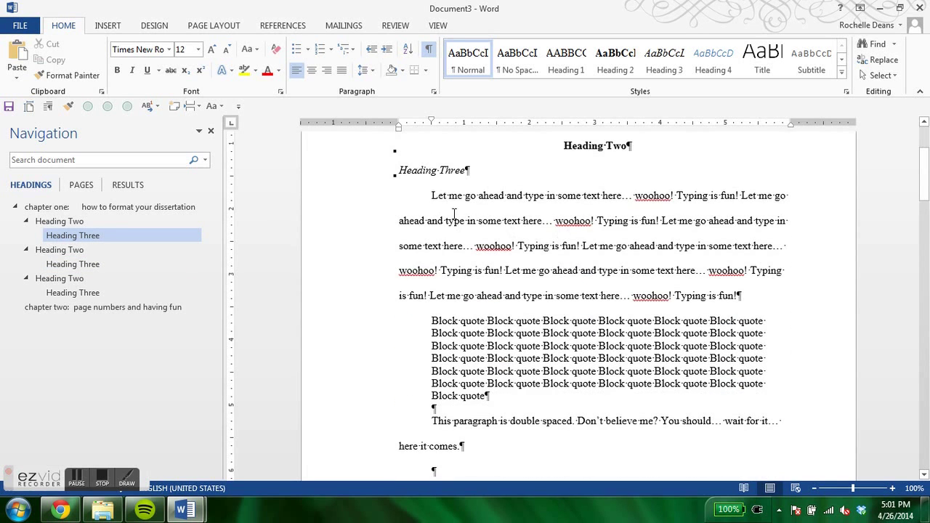
drag(441, 201, 769, 296)
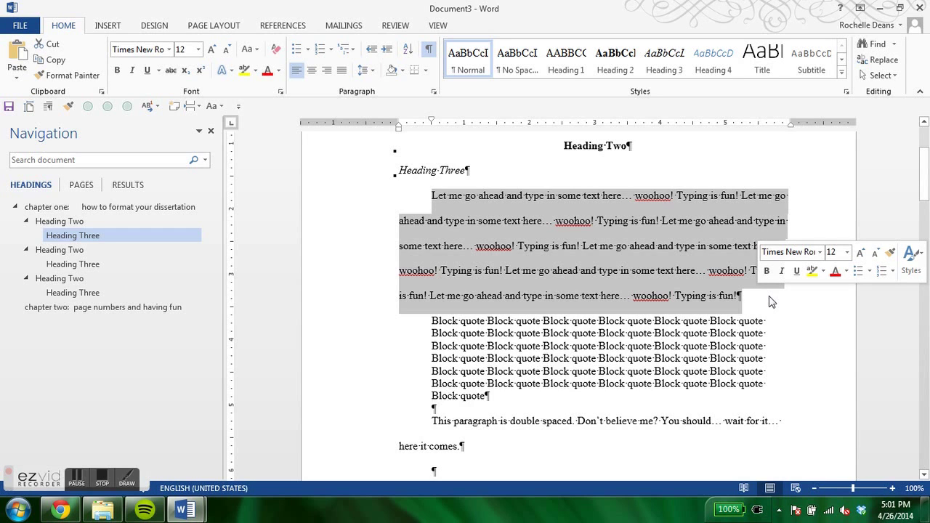
key(Delete)
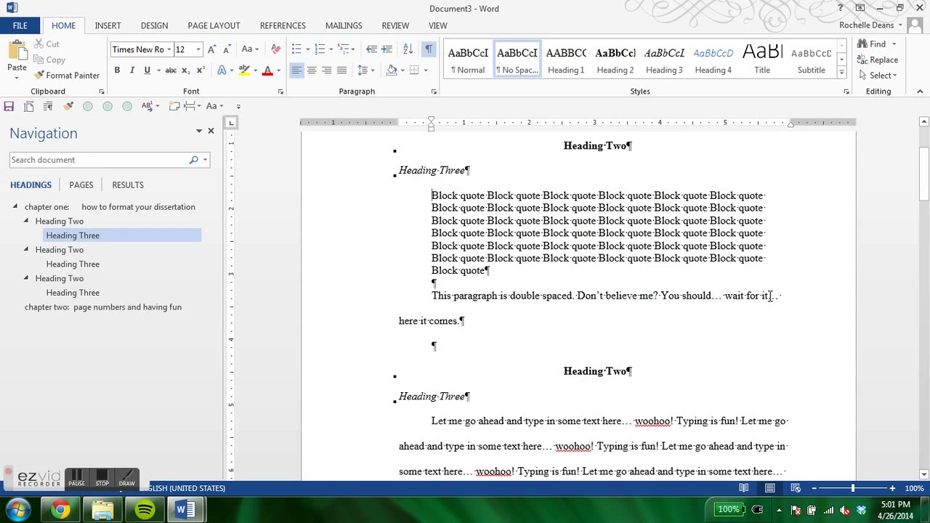
scroll(654, 307, down, 7)
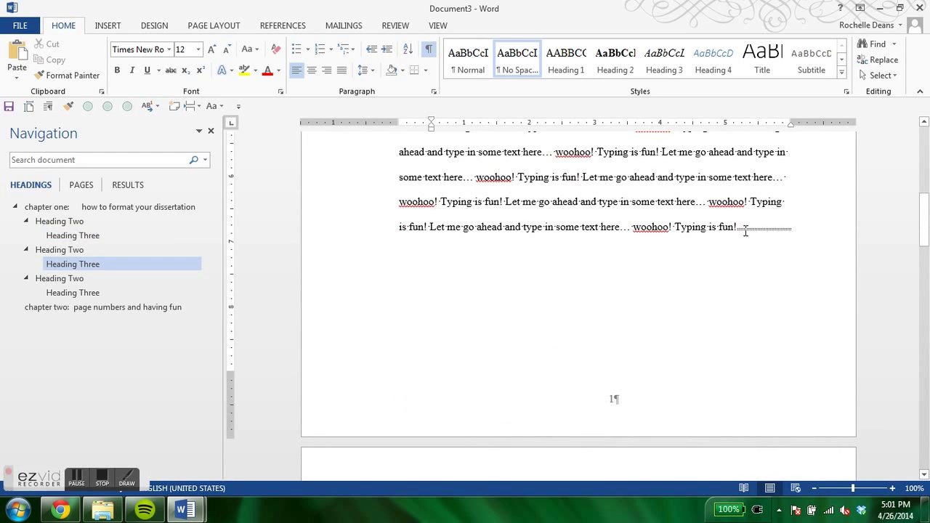
scroll(630, 234, down, 8)
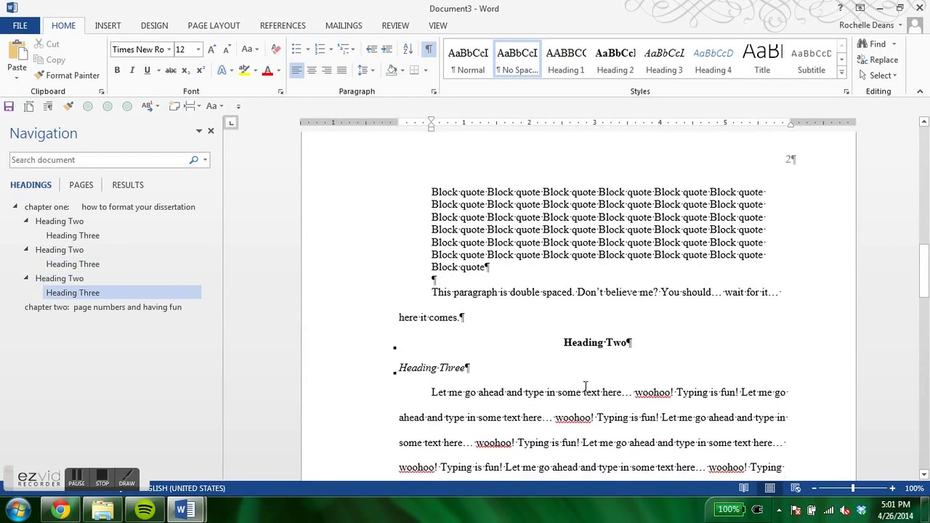
scroll(585, 387, down, 5)
scroll(585, 384, up, 15)
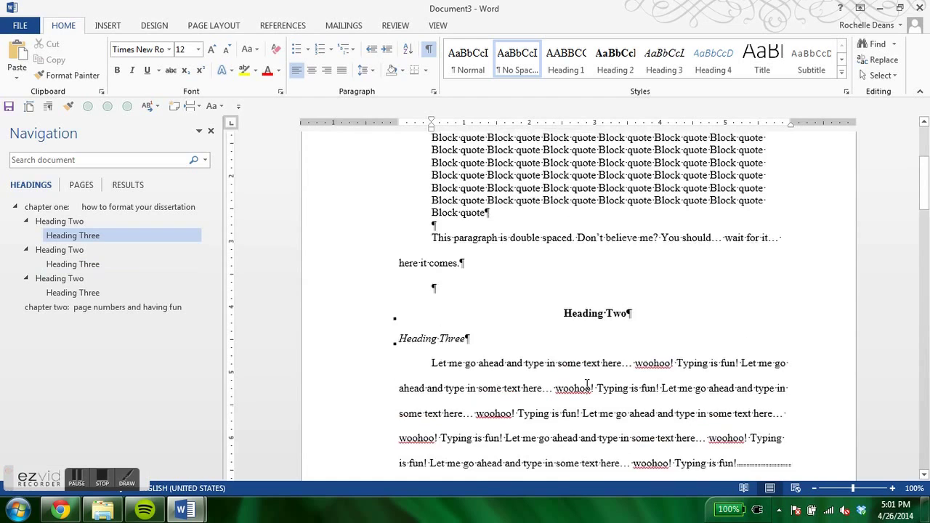
key(ctrl+z)
Duplicate the body paragraph under the first Heading Three directly below itself and remove the empty paragraph before the block quote.
key(ctrl+c)
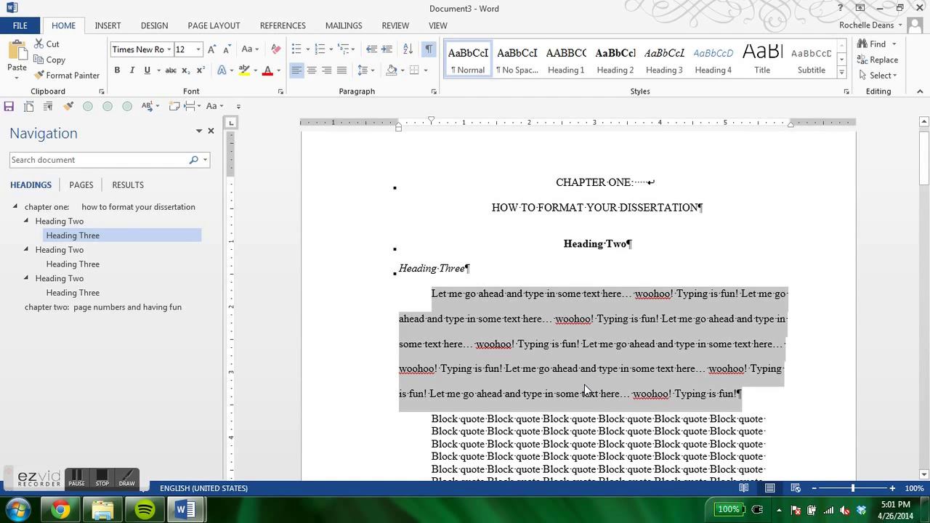
click(755, 396)
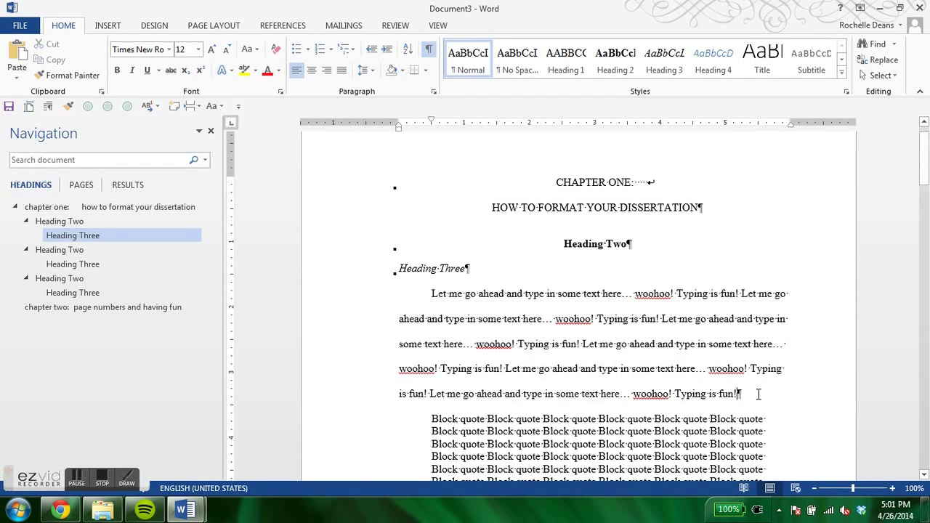
key(Return)
key(ctrl+v)
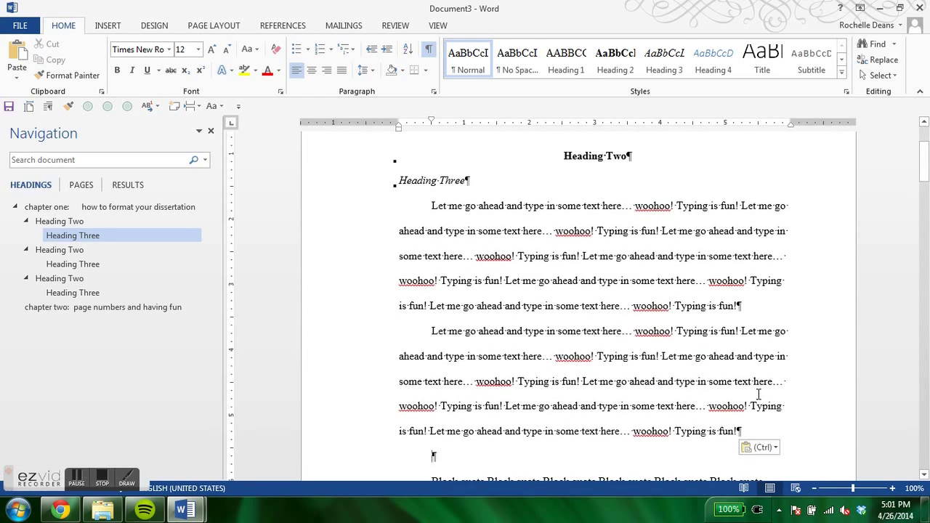
key(Delete)
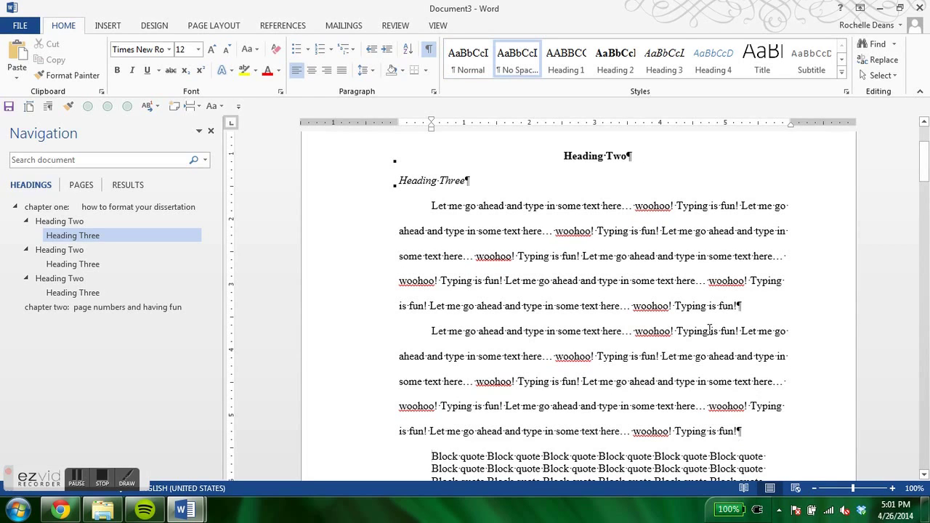
Move the next-page section break after the body paragraph under chapter one's second Heading Three onto its own line.
scroll(567, 244, down, 15)
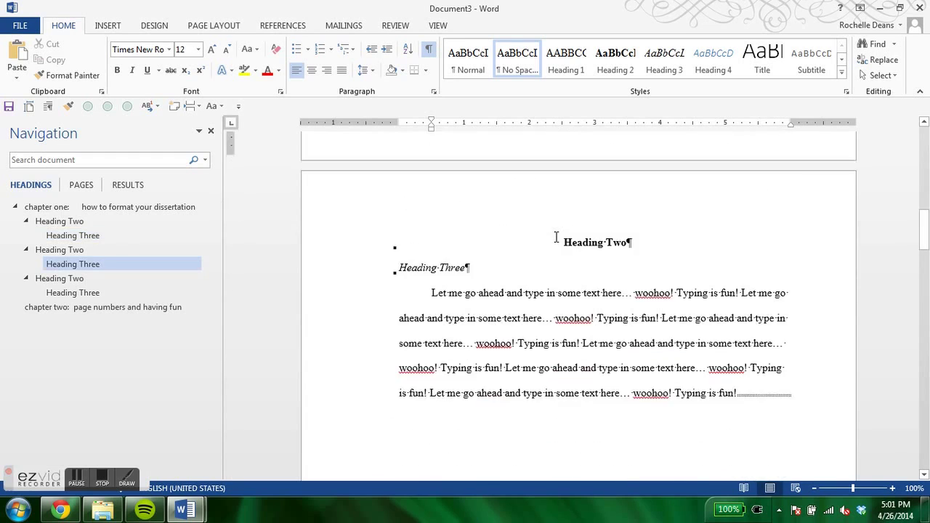
scroll(556, 236, down, 5)
click(748, 190)
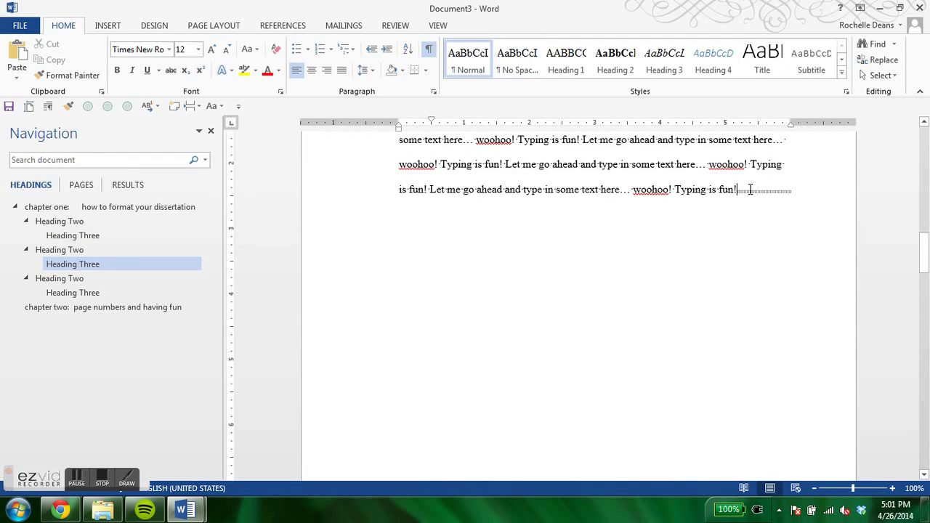
key(Return)
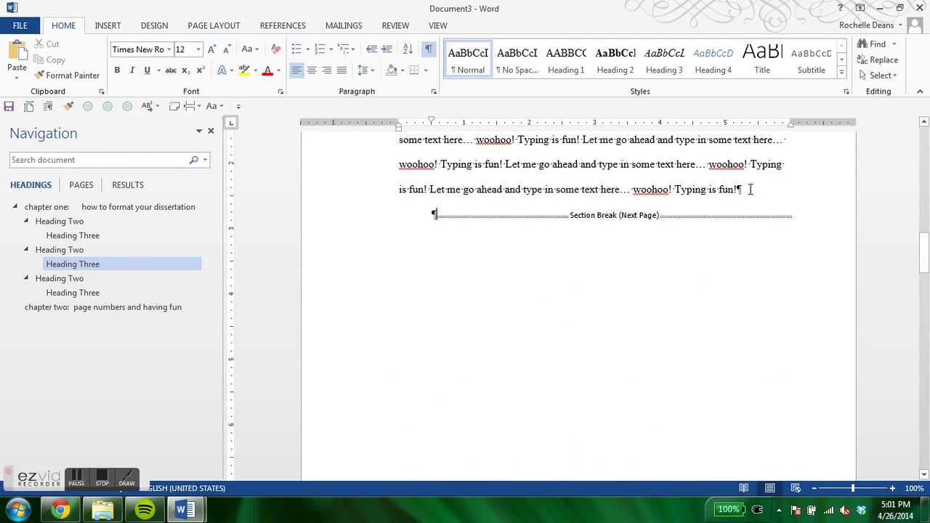
Delete the section break after the second Heading Three's body paragraph and the empty paragraph left above the block quote.
scroll(719, 260, up, 15)
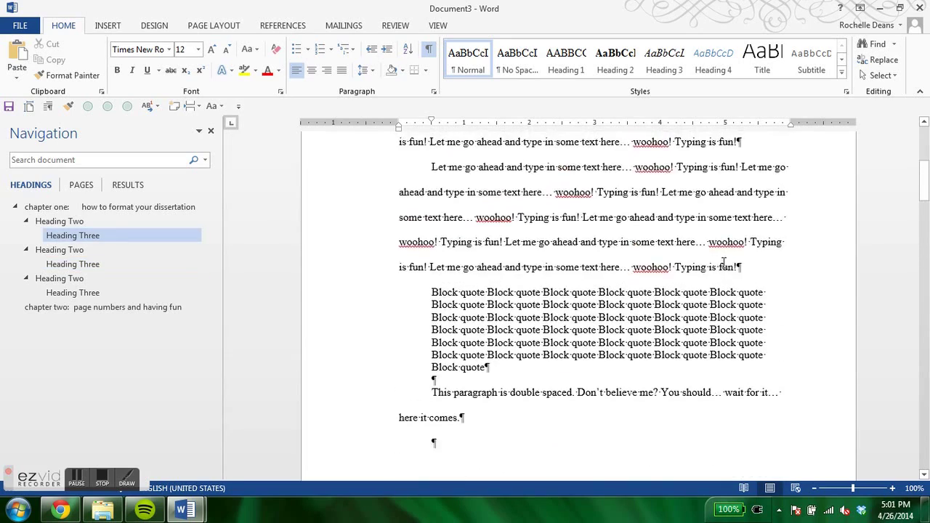
scroll(724, 263, down, 15)
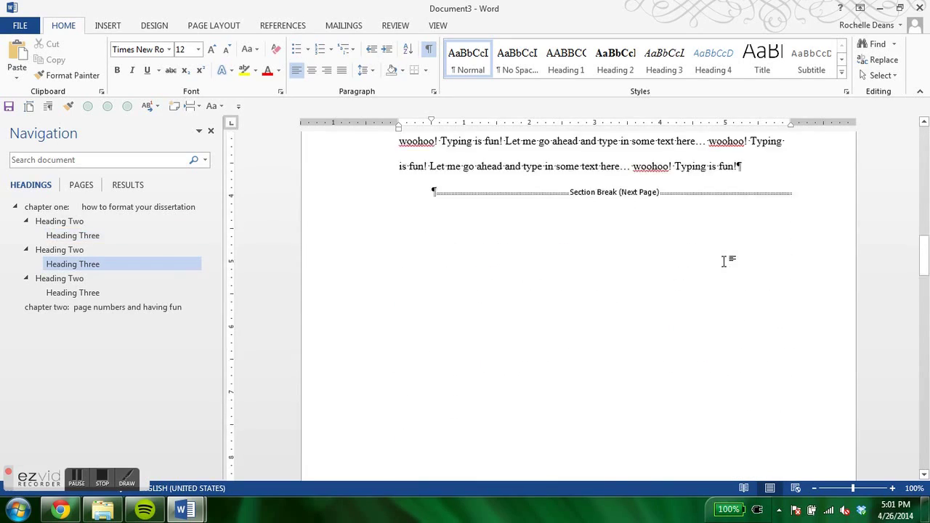
scroll(724, 260, down, 5)
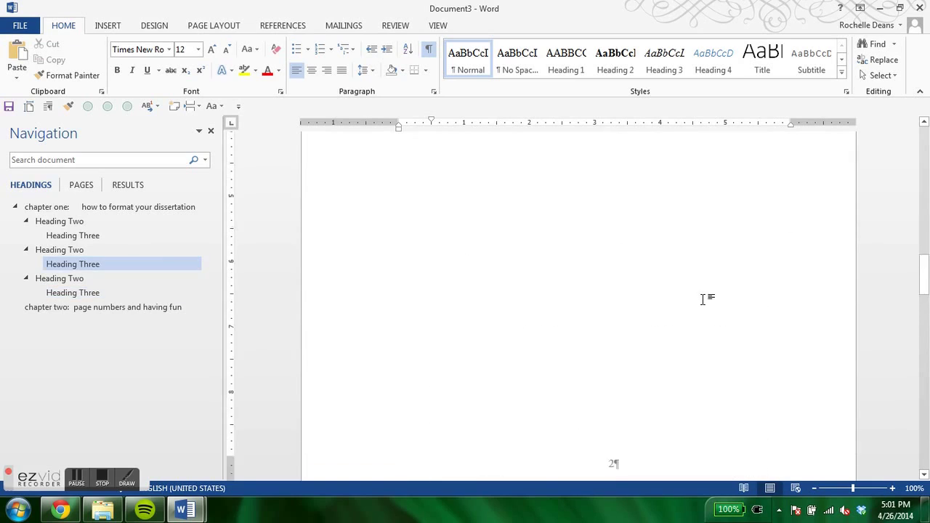
scroll(704, 297, up, 12)
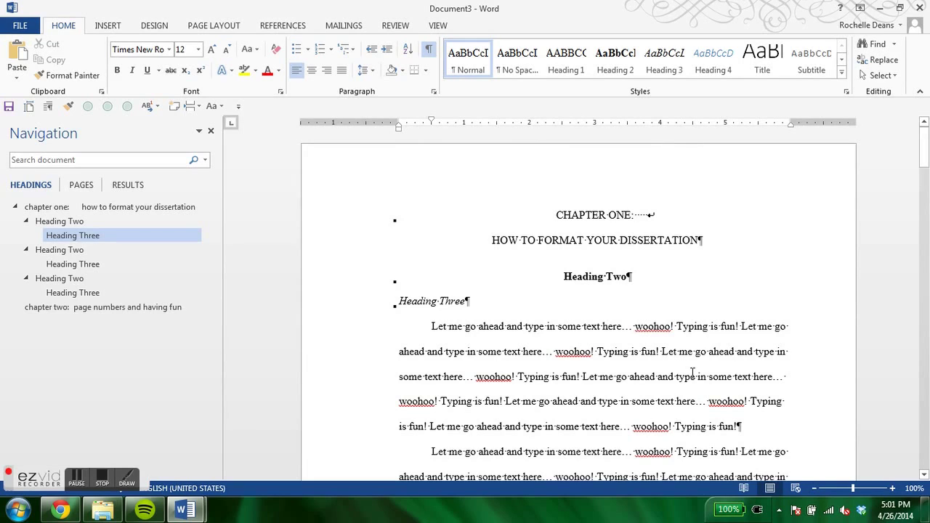
scroll(707, 272, down, 10)
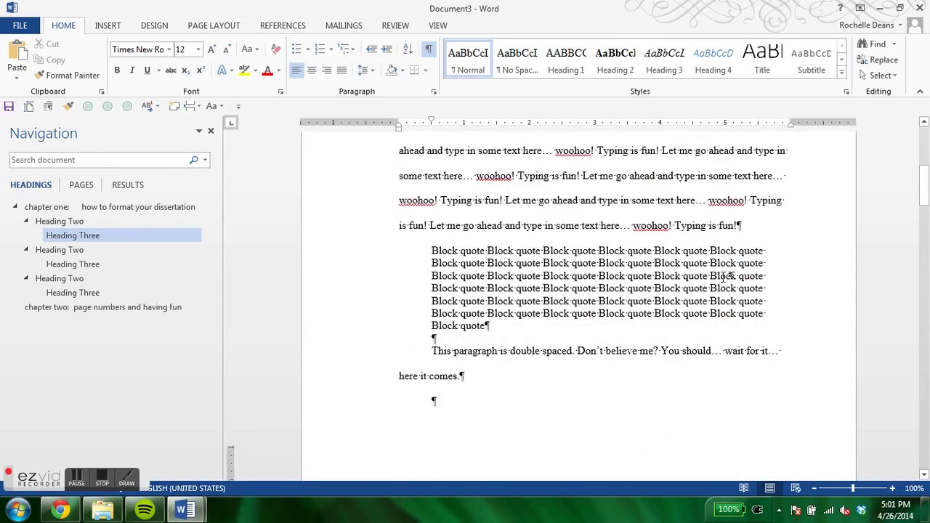
scroll(656, 296, down, 5)
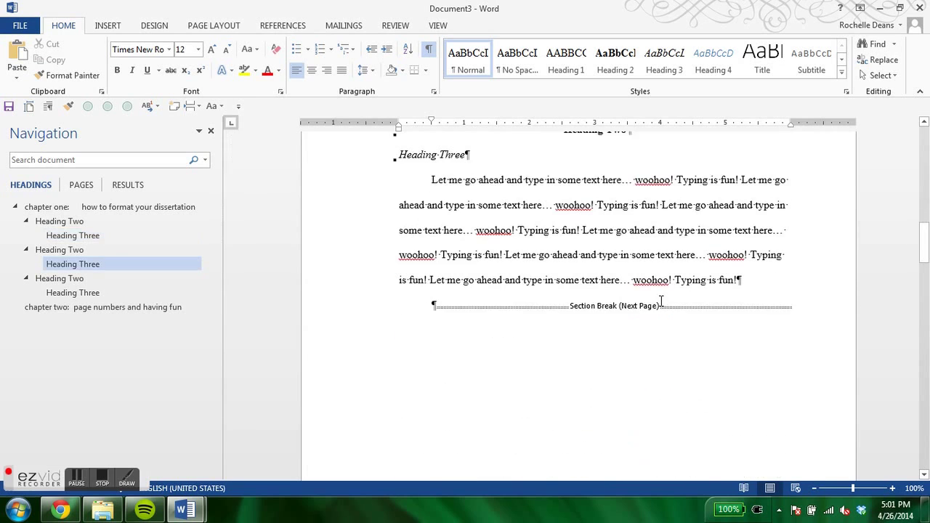
key(BackSpace)
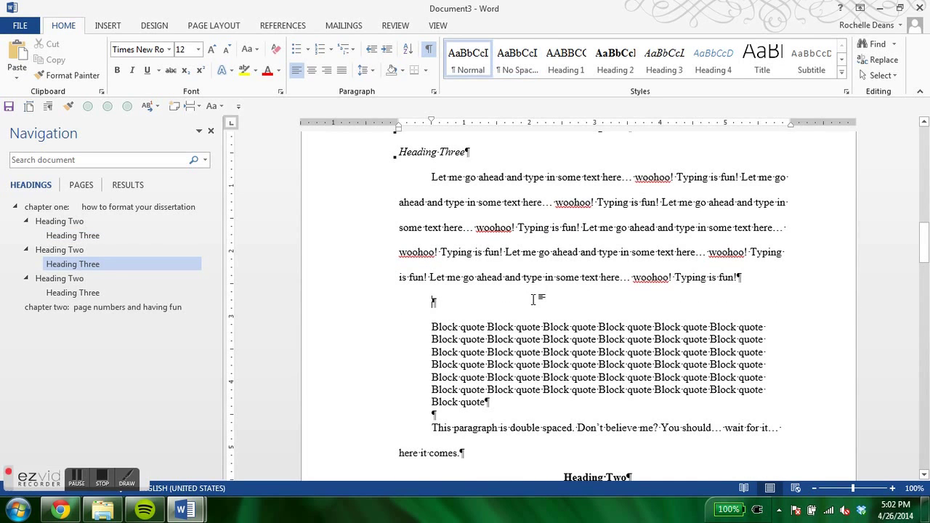
key(Delete)
Open the section 1 footer for editing and check the headers and footers from chapter one through the start of chapter two.
scroll(339, 232, down, 12)
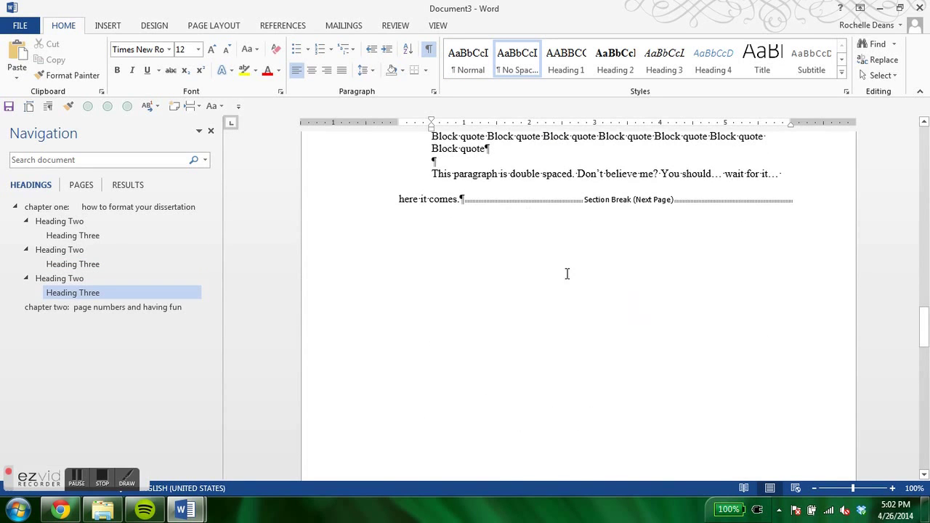
scroll(567, 274, up, 8)
double_click(547, 431)
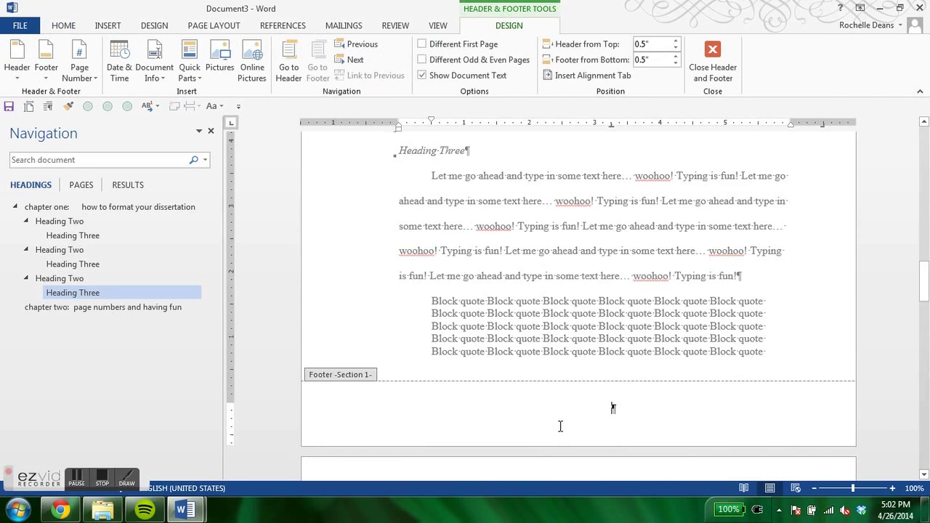
scroll(477, 287, down, 15)
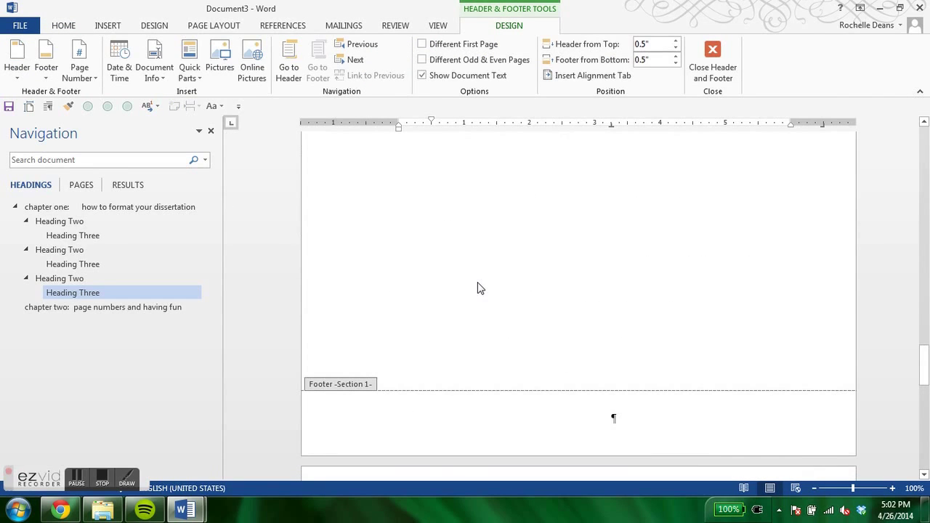
scroll(403, 333, down, 5)
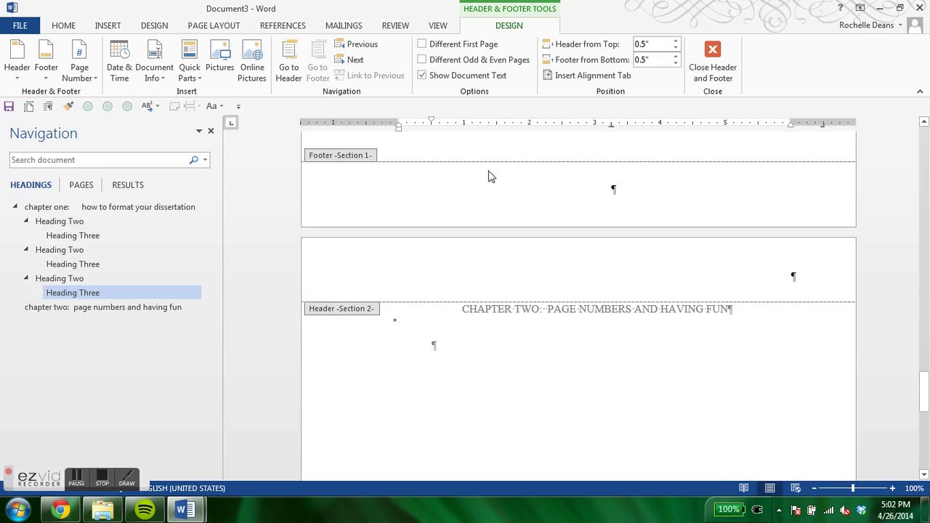
scroll(549, 340, up, 15)
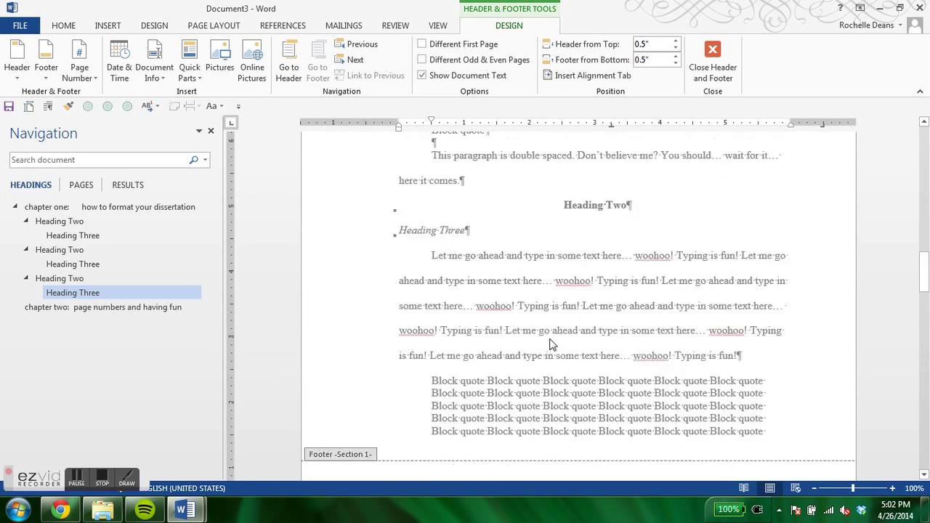
scroll(549, 341, down, 5)
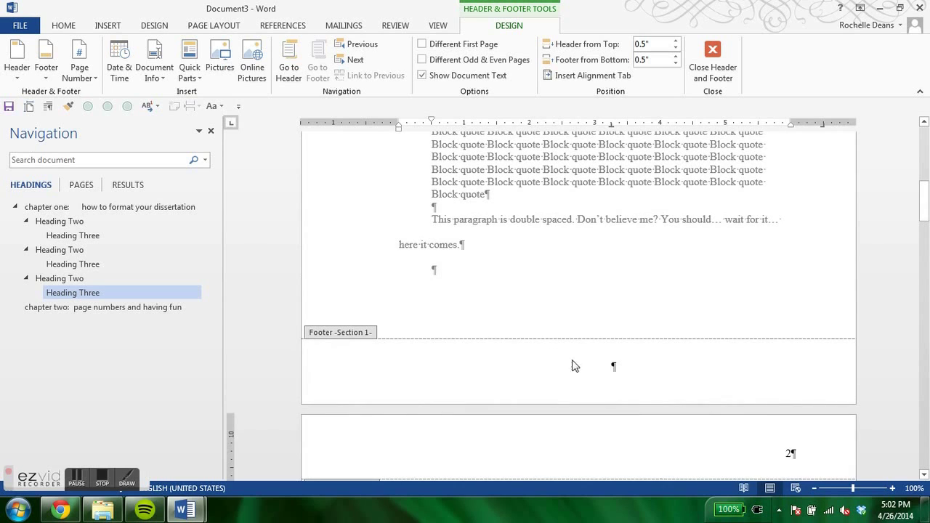
scroll(625, 378, up, 8)
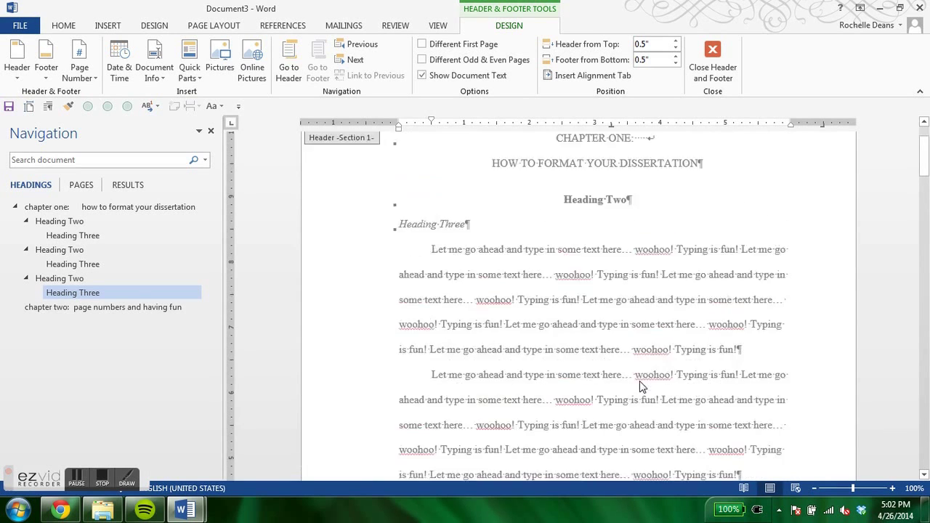
scroll(640, 382, up, 2)
Remove the page number from the section 1 header and enable Different First Page for that section.
click(763, 184)
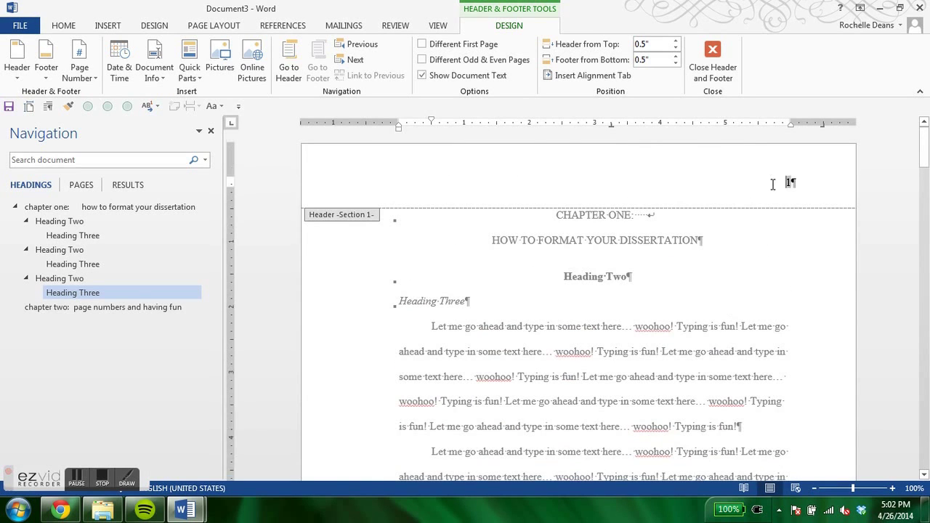
scroll(776, 196, down, 12)
scroll(775, 218, up, 10)
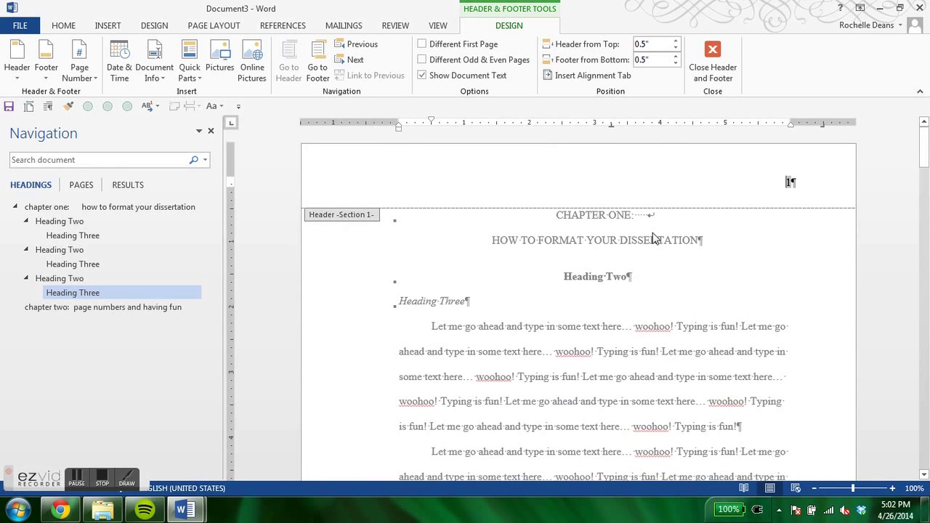
key(BackSpace)
click(422, 45)
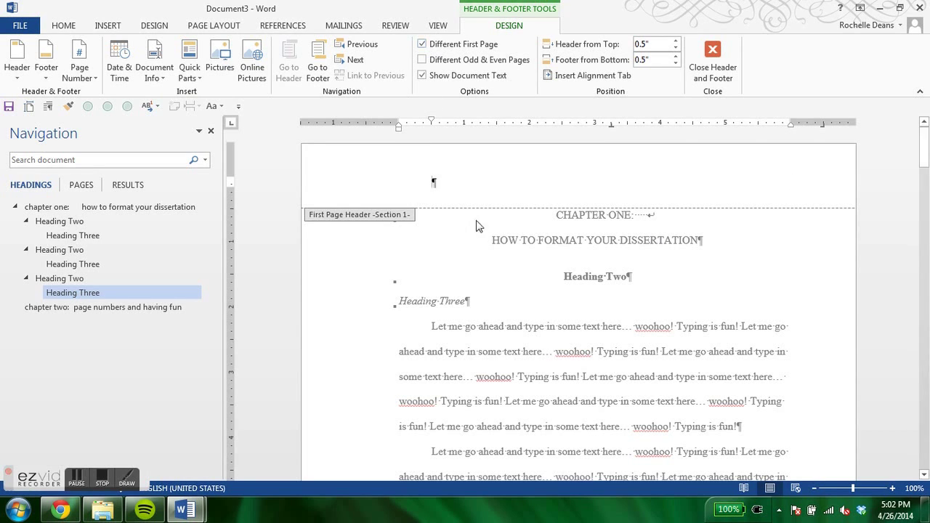
Insert the centred Plain Number 2 page number in the section 1 first page footer and remove the extra empty paragraph.
scroll(465, 201, down, 12)
click(475, 337)
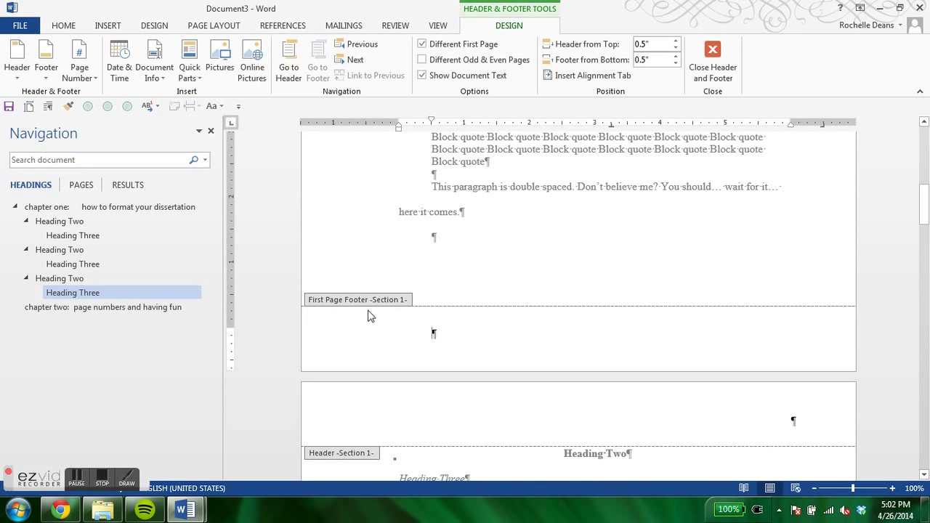
click(80, 67)
mouse_move(93, 117)
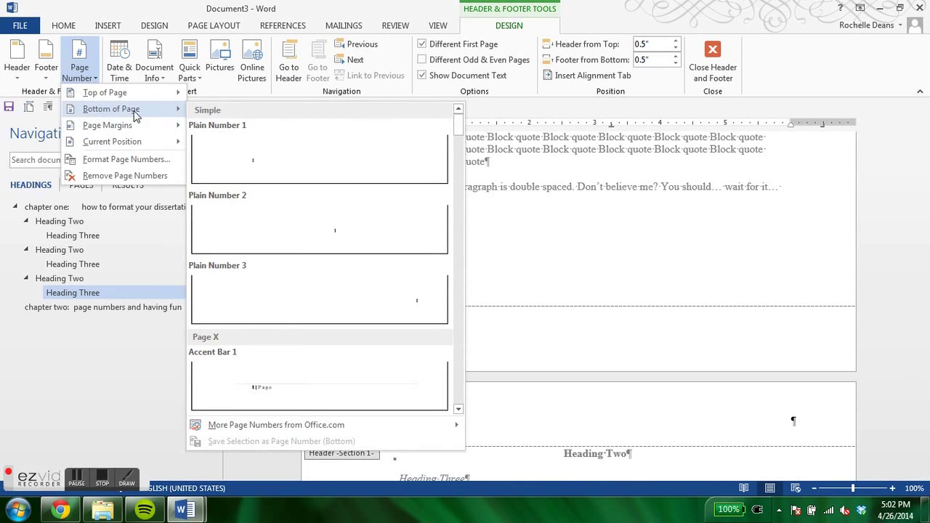
click(264, 218)
key(BackSpace)
key(BackSpace)
Insert a right-aligned page number in the section 1 header on chapter one's second page and remove the extra empty paragraph.
scroll(514, 360, down, 3)
scroll(516, 367, down, 15)
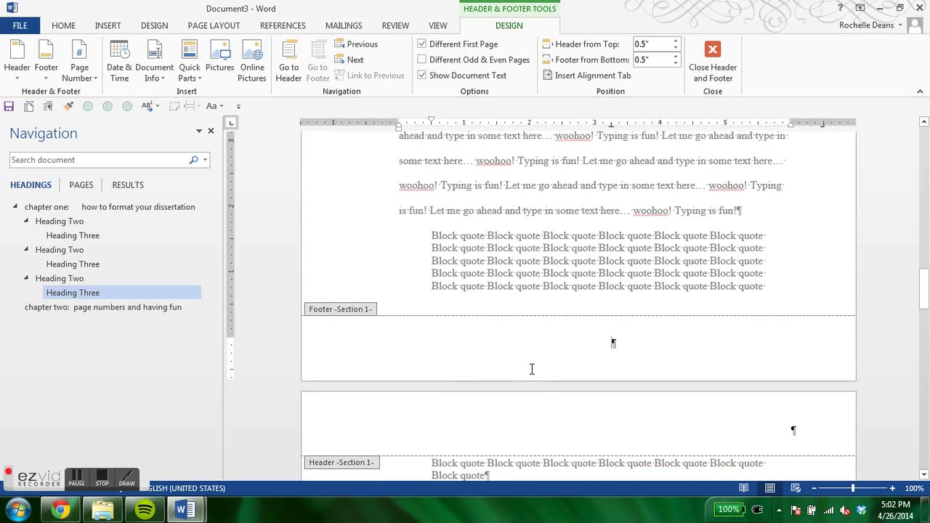
scroll(532, 369, up, 10)
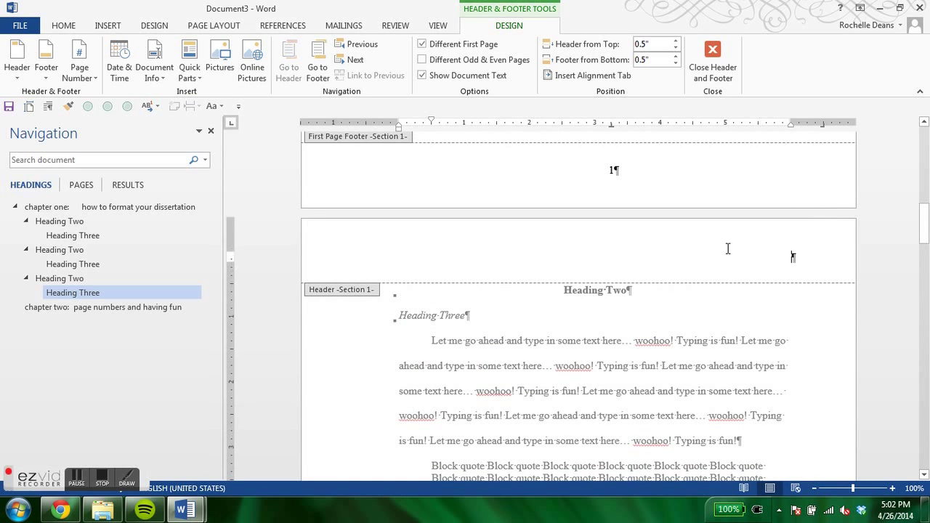
click(80, 71)
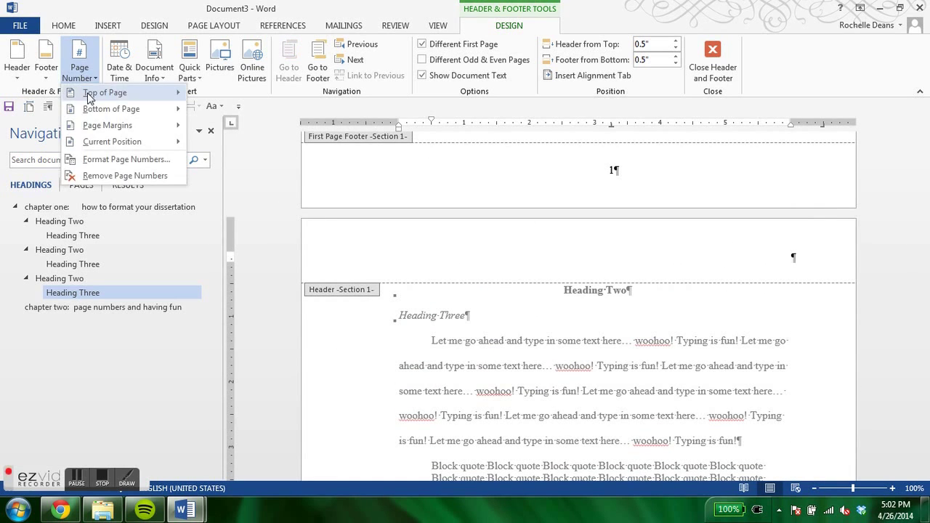
mouse_move(89, 98)
click(323, 261)
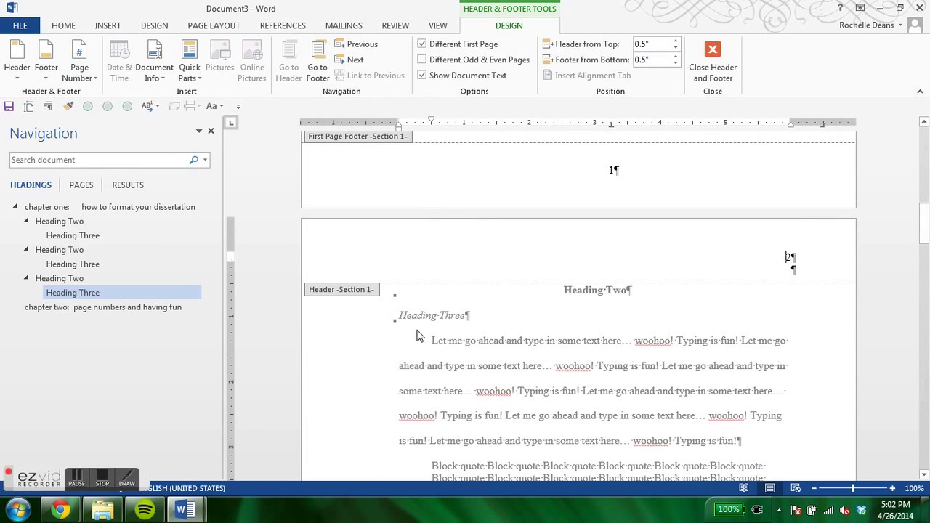
double_click(739, 272)
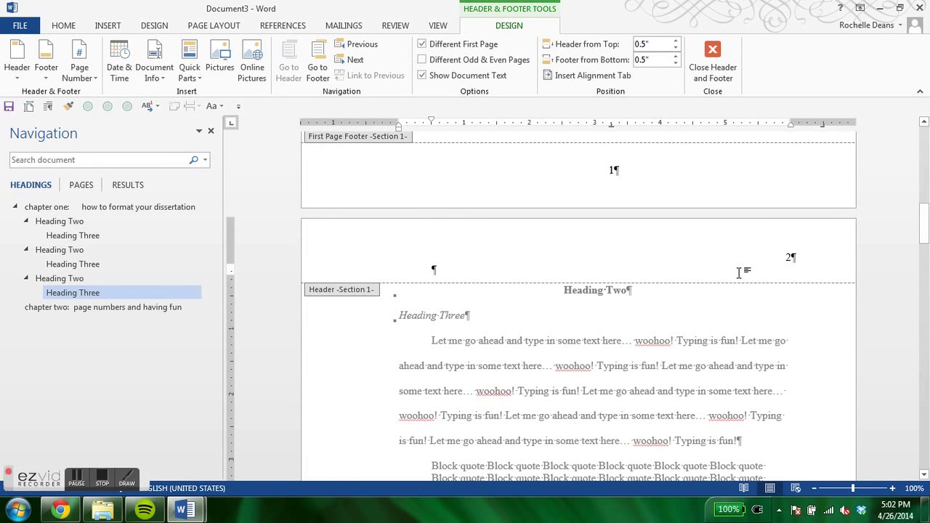
key(BackSpace)
key(BackSpace)
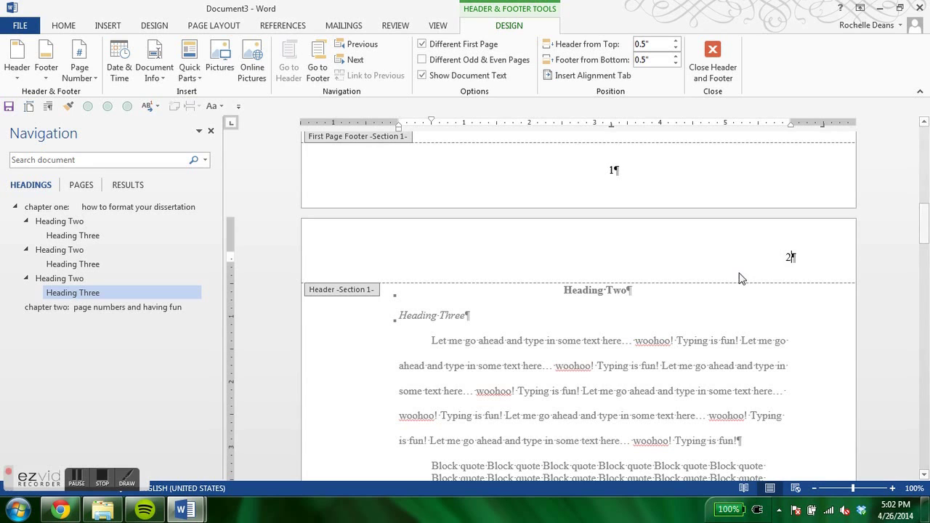
Check the page number placement on chapter two's opening page and back through the pages of chapter one.
click(70, 307)
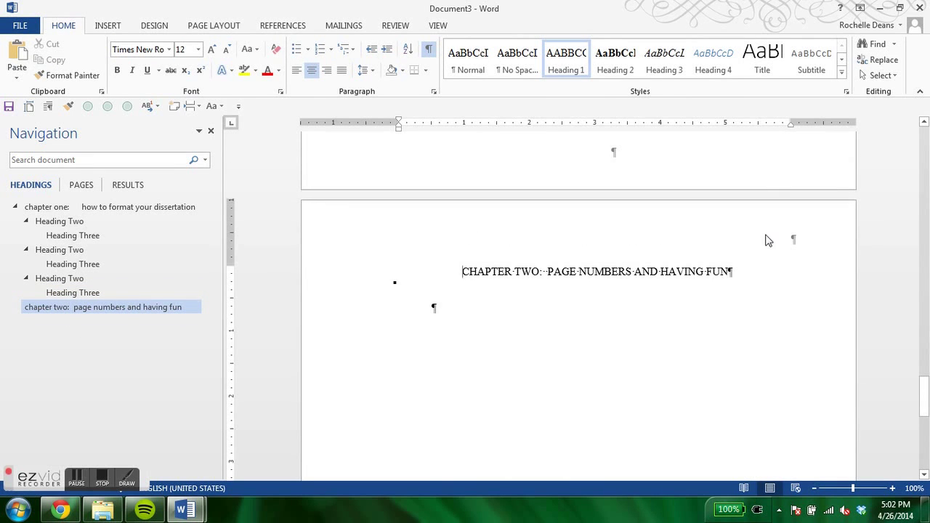
scroll(766, 239, down, 6)
click(619, 447)
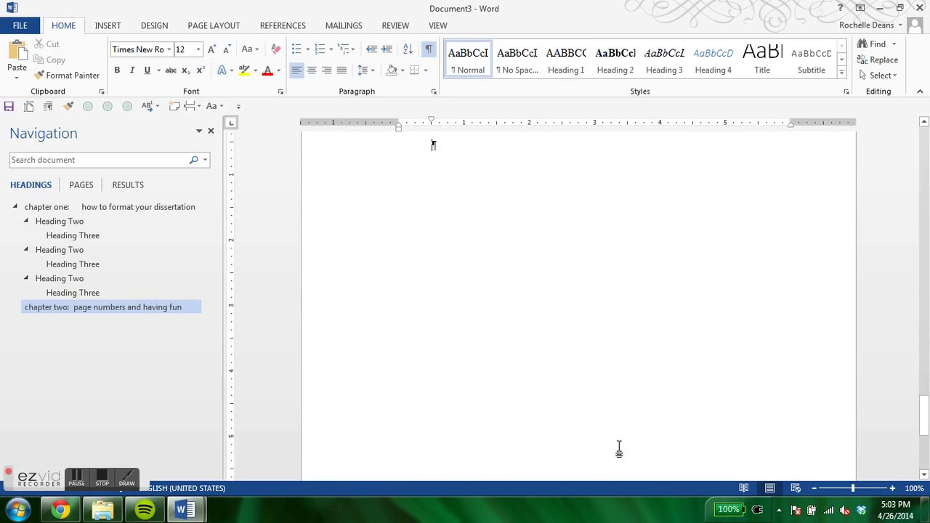
scroll(619, 443, up, 10)
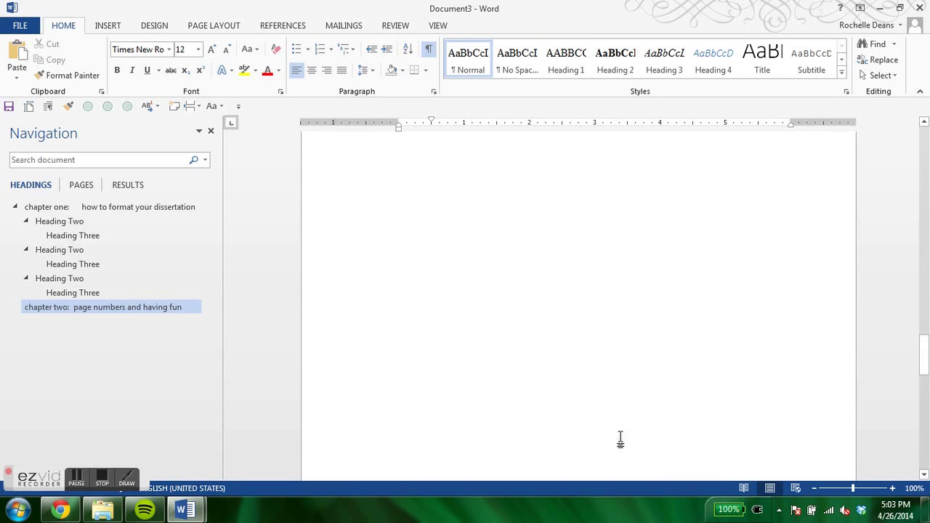
scroll(610, 429, up, 10)
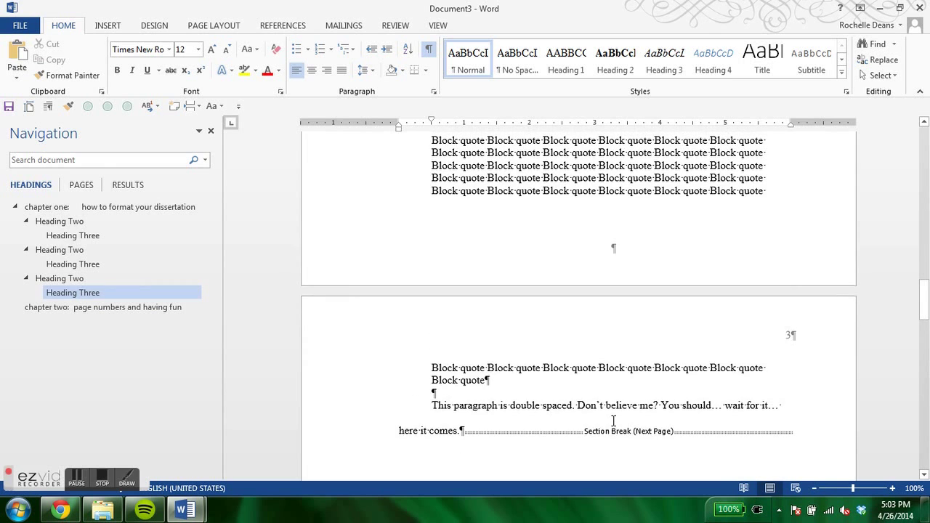
scroll(618, 422, down, 5)
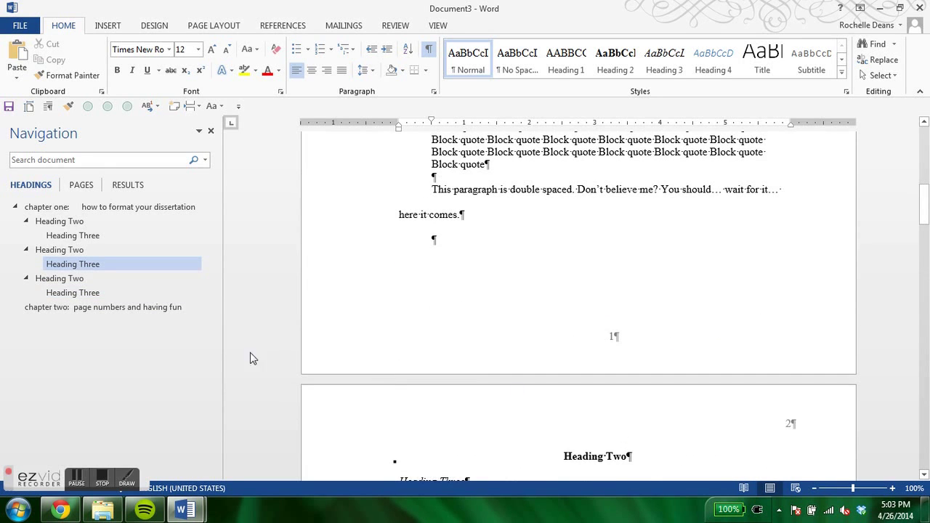
Insert a Next Page section break at the end of chapter two.
click(173, 312)
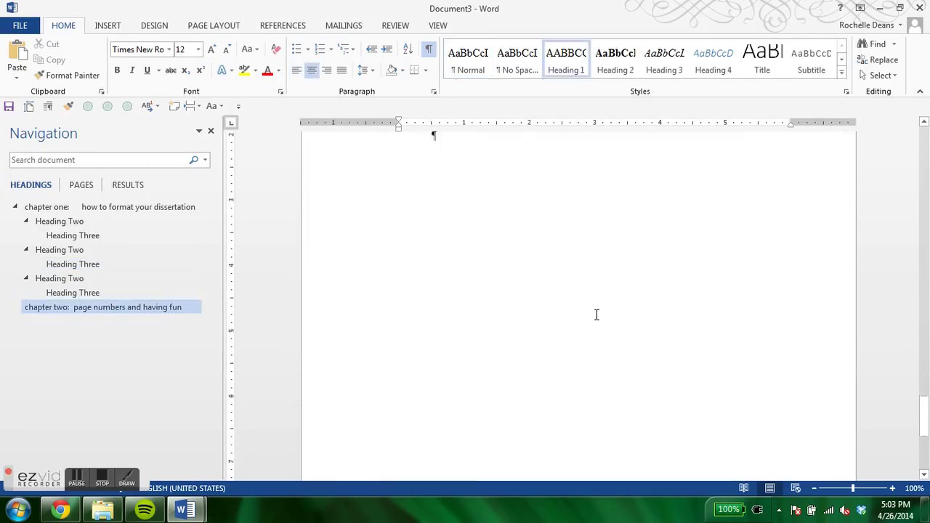
click(450, 162)
click(190, 108)
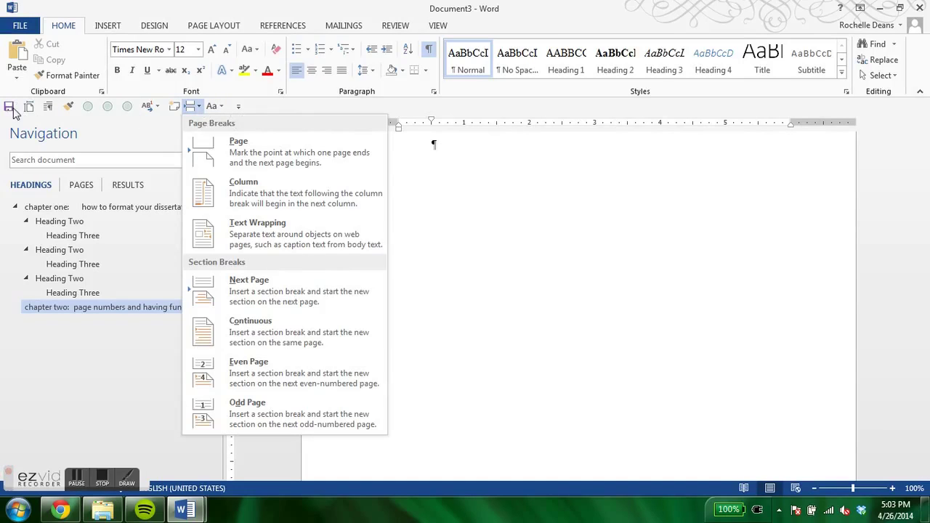
click(239, 108)
click(239, 107)
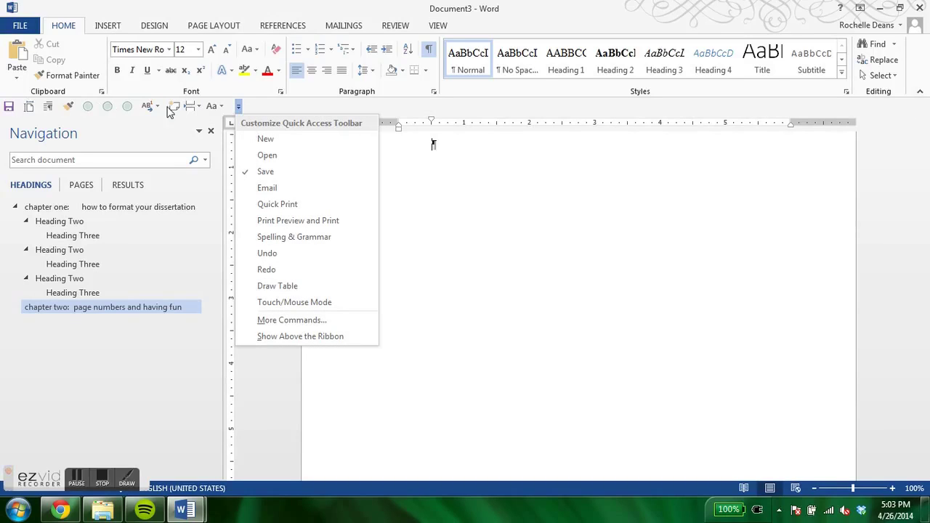
click(436, 178)
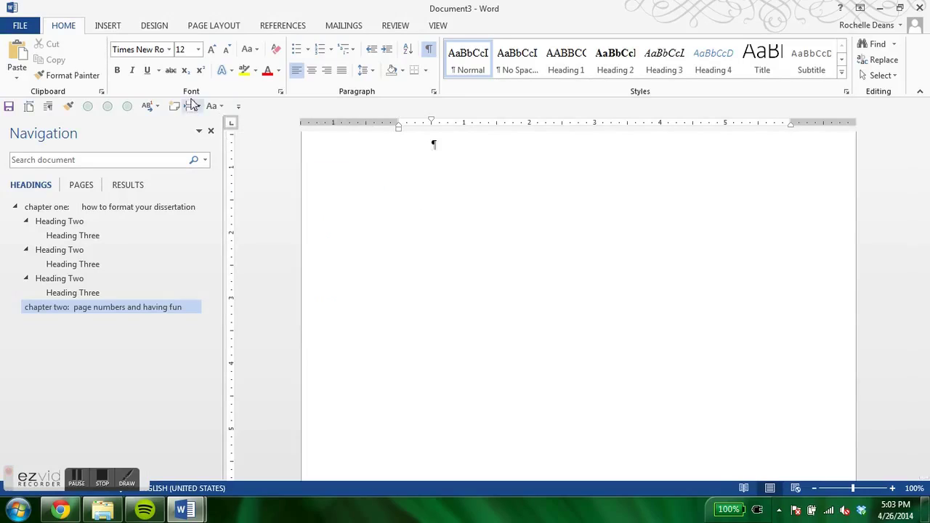
click(214, 25)
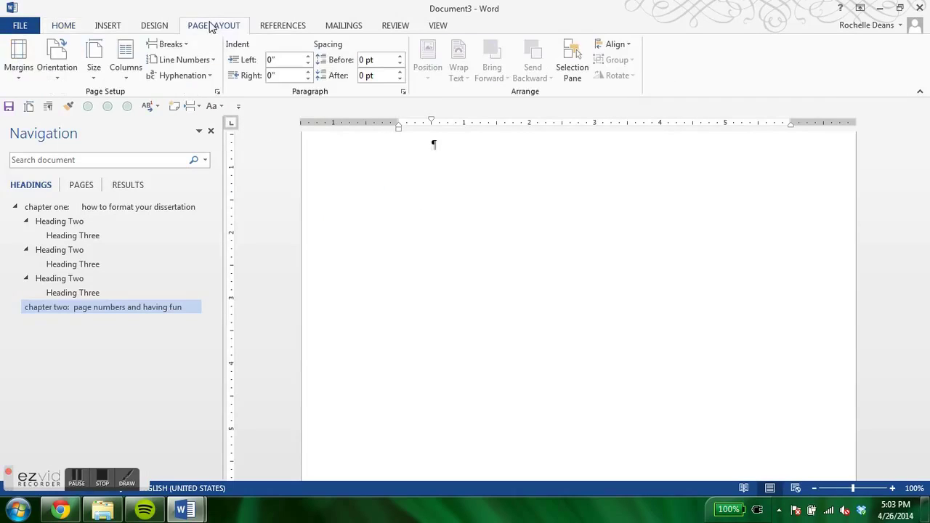
click(165, 45)
click(194, 218)
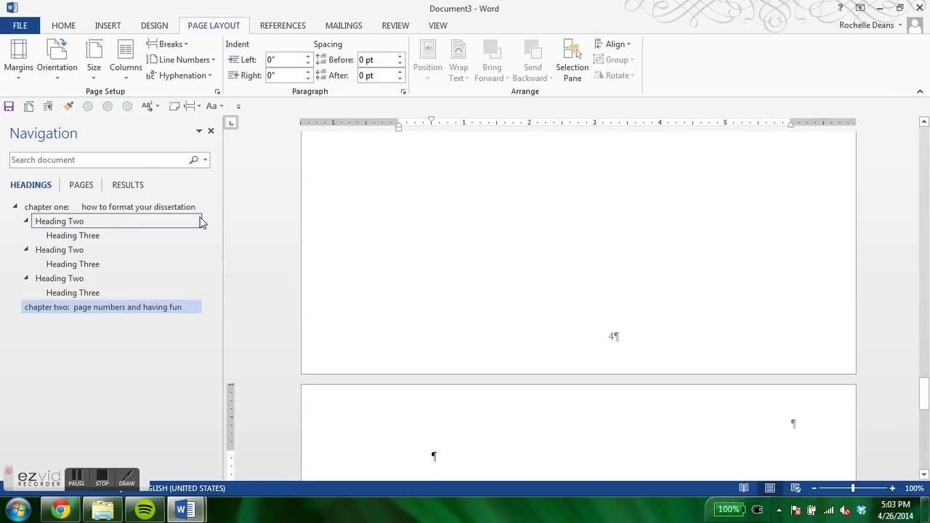
scroll(509, 190, down, 3)
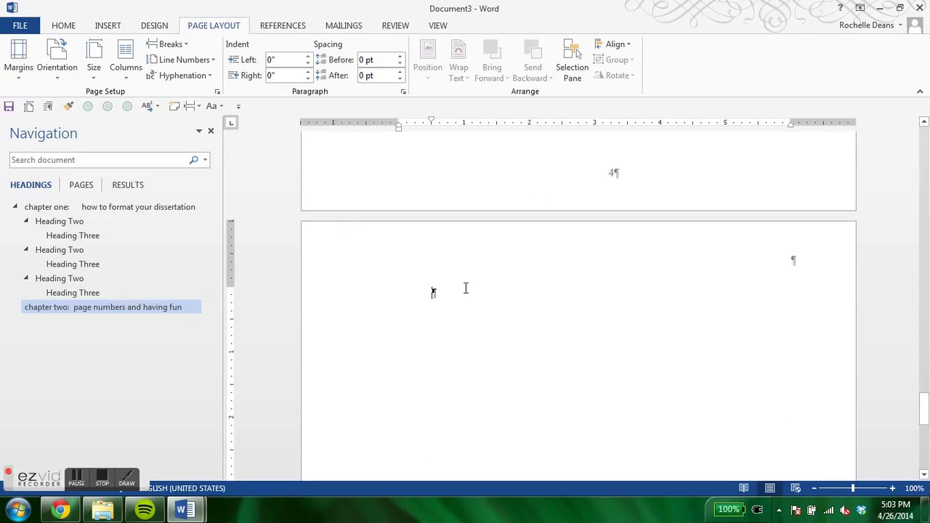
Add the Heading 1 title "bibliography" on the new page and remove the first-line indent from the paragraph below it.
click(63, 26)
click(574, 68)
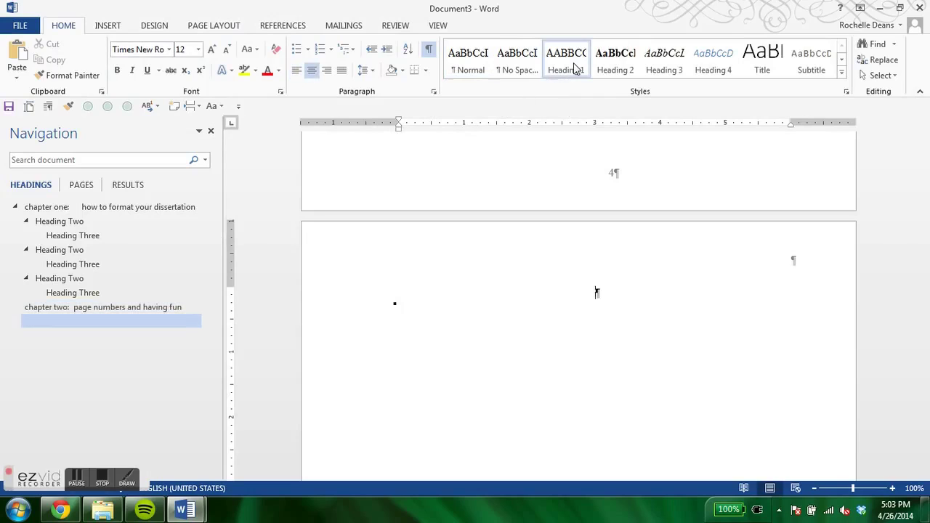
text(bibliogra)
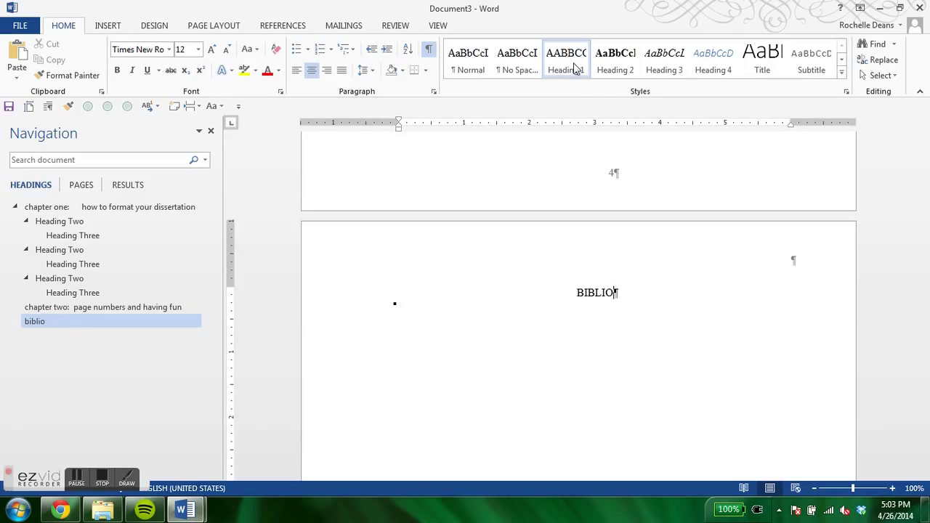
text(phy)
key(Return)
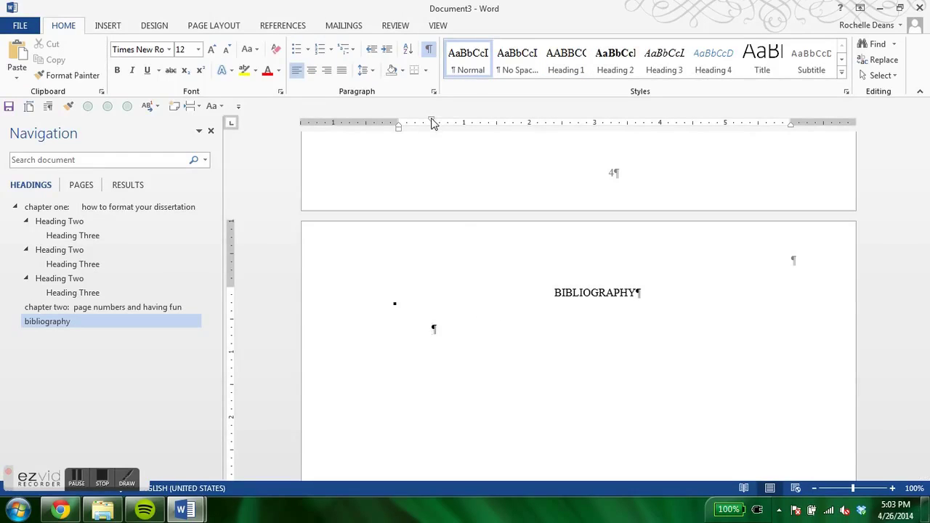
drag(433, 121, 399, 133)
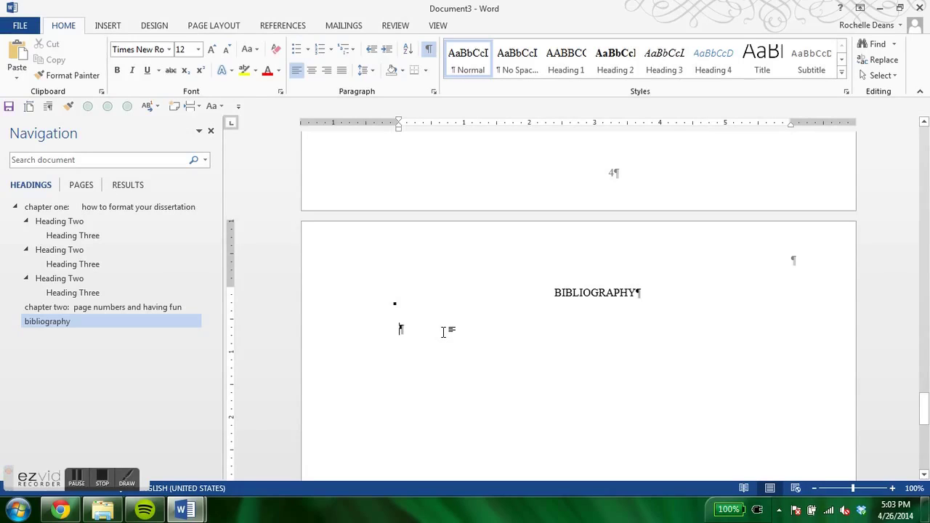
Copy the double-spaced sample paragraph from the end of chapter one and paste it under the bibliography heading.
scroll(444, 330, up, 15)
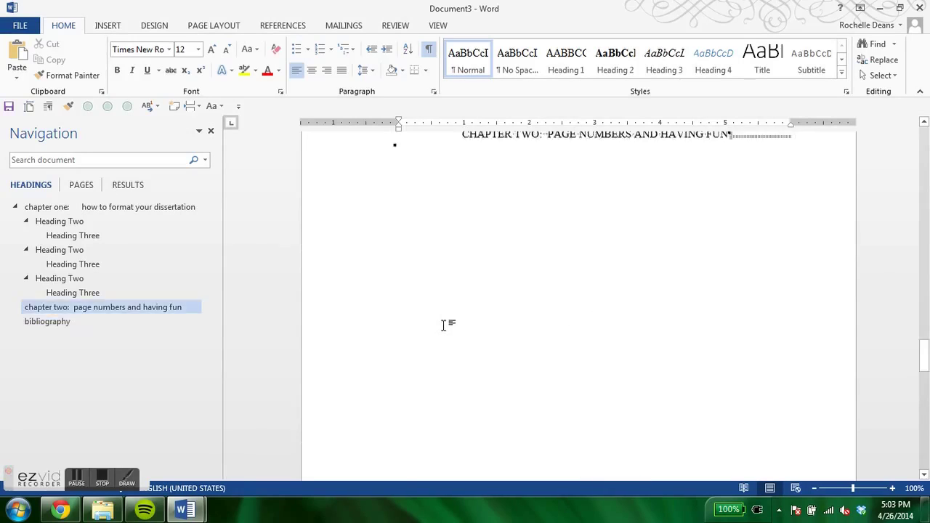
scroll(445, 324, up, 5)
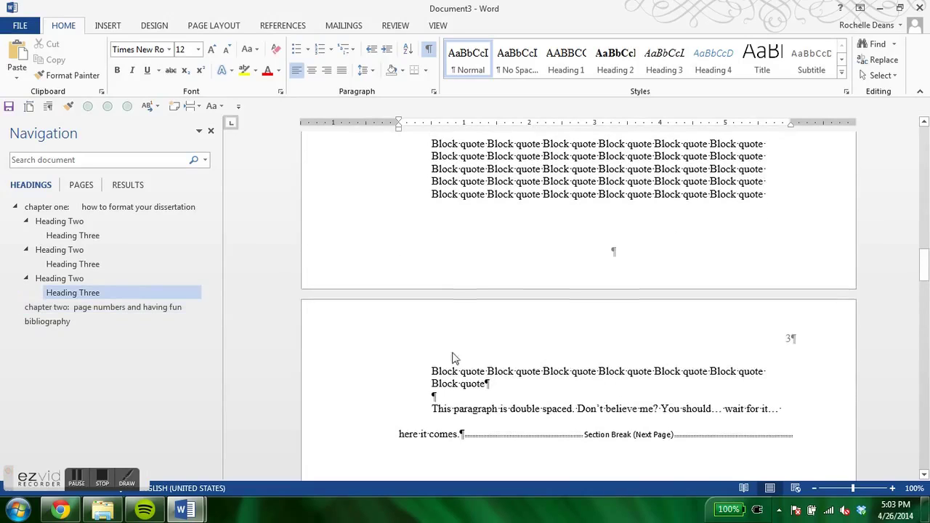
mouse_move(432, 409)
mouse_down()
mouse_move(461, 437)
mouse_move(434, 411)
mouse_up()
key(ctrl+c)
click(458, 432)
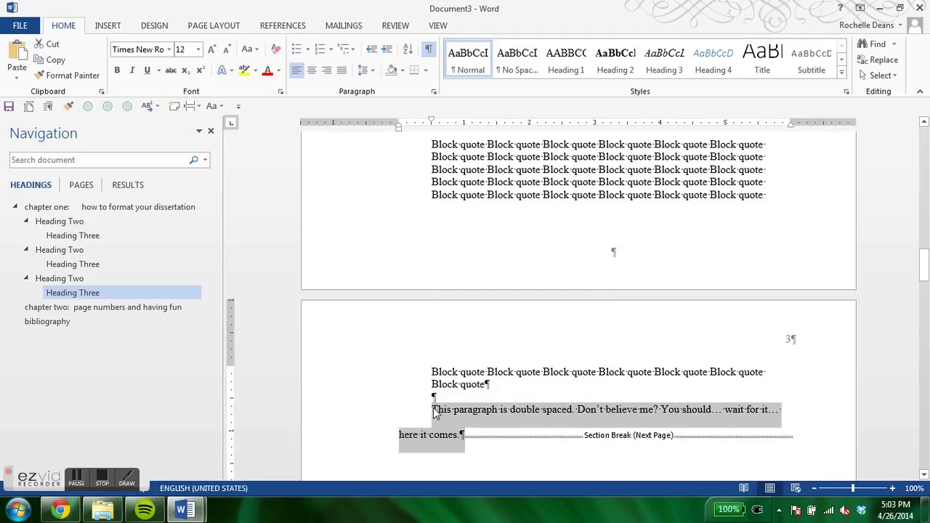
click(47, 322)
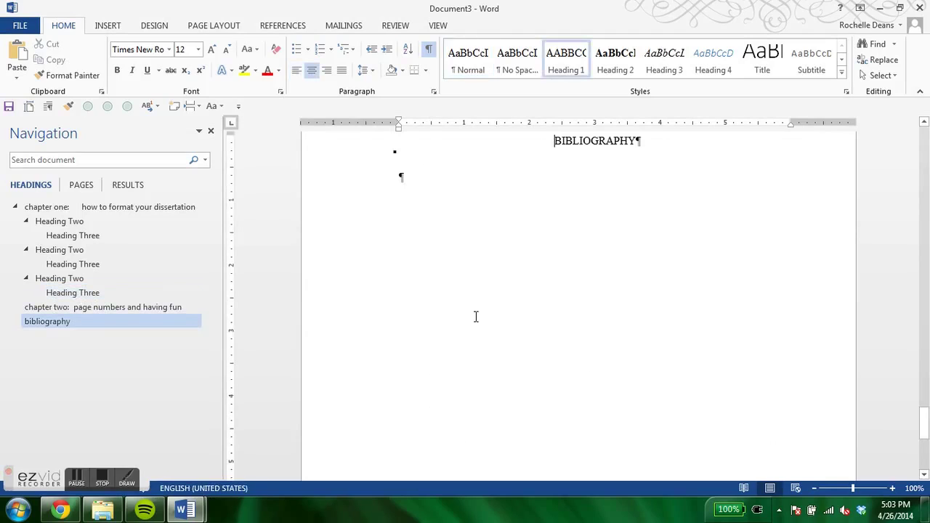
click(431, 201)
key(ctrl+v)
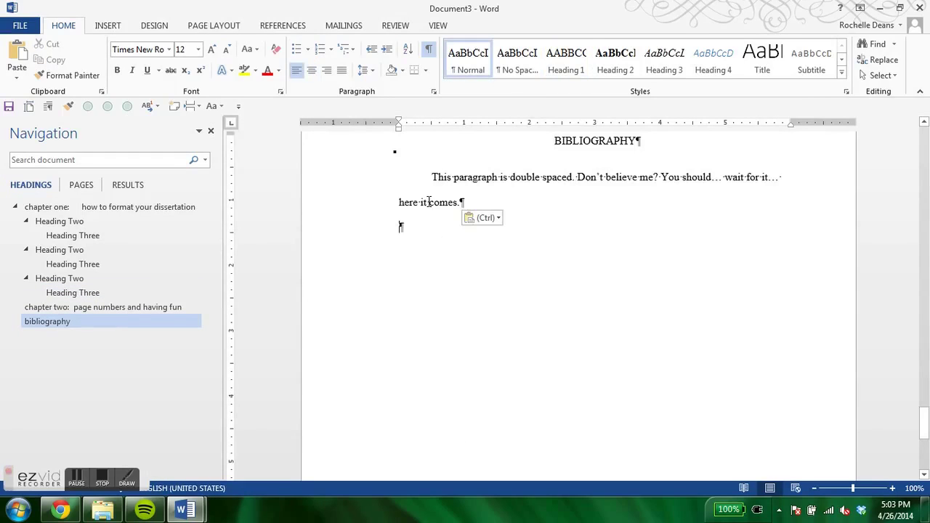
Remove the first-line indent from the pasted bibliography paragraph.
click(473, 218)
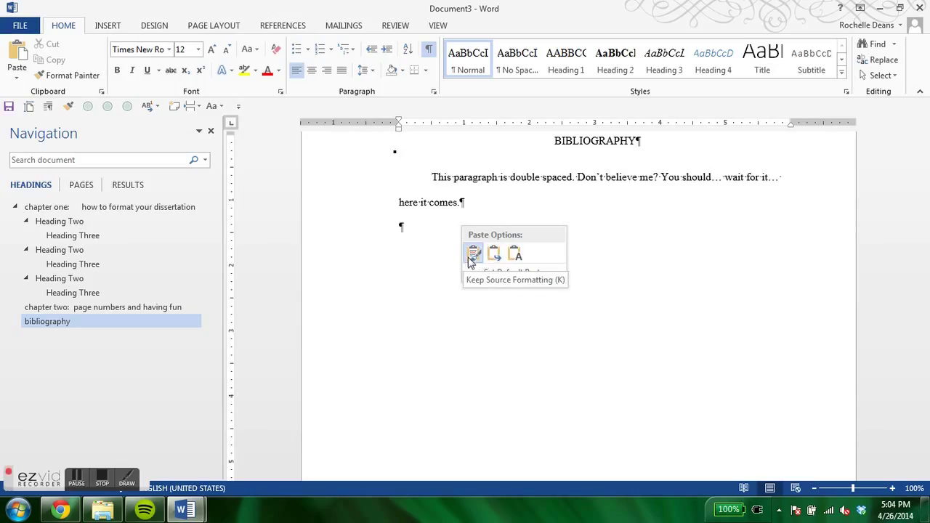
click(409, 249)
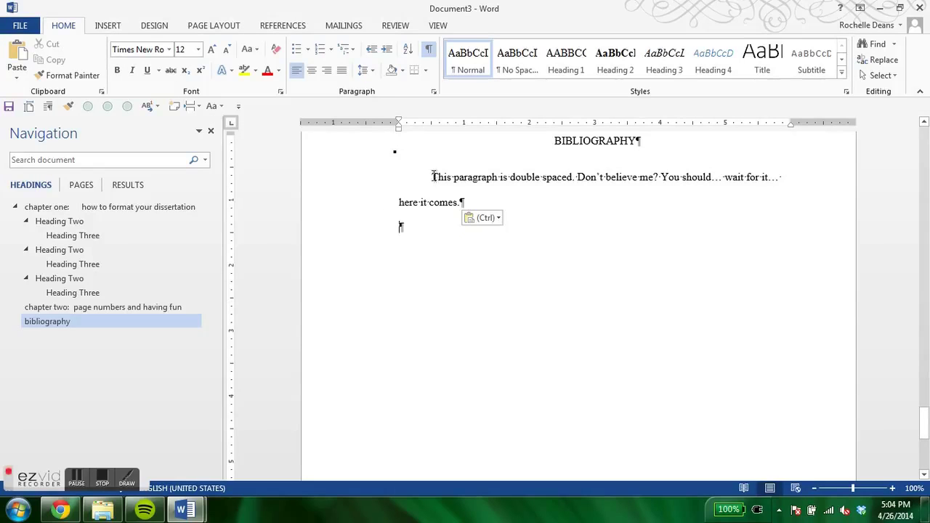
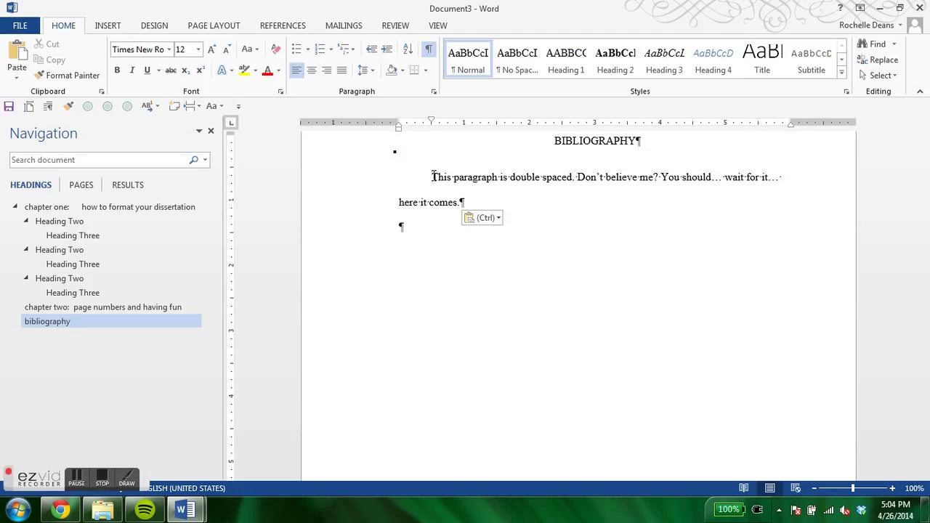
key(BackSpace)
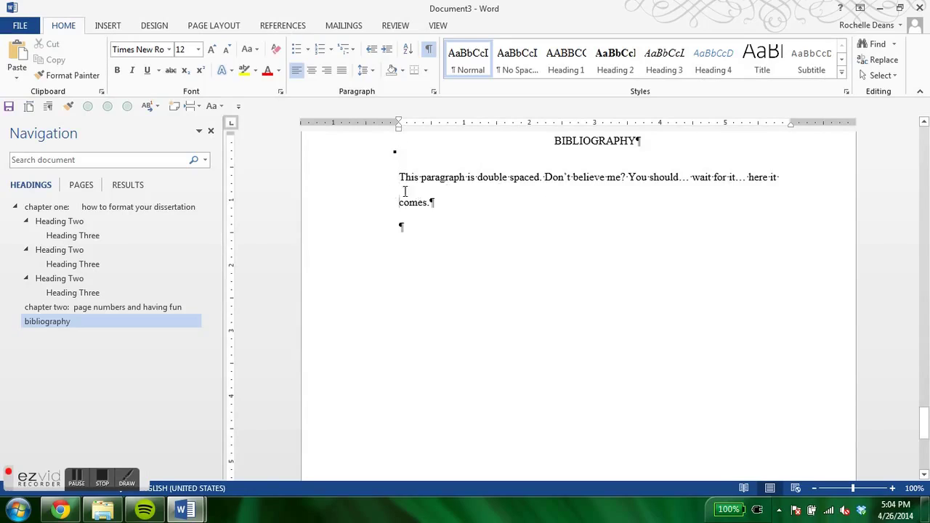
Try to mimic a hanging indent by splitting the entry before "comes." and indenting that new paragraph 0.5 inch.
key(BackSpace)
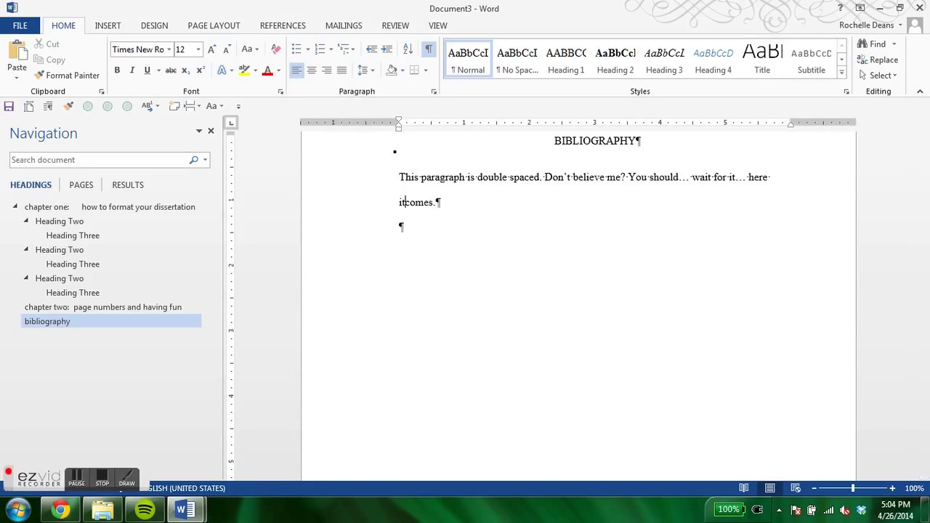
key(Return)
drag(400, 121, 433, 124)
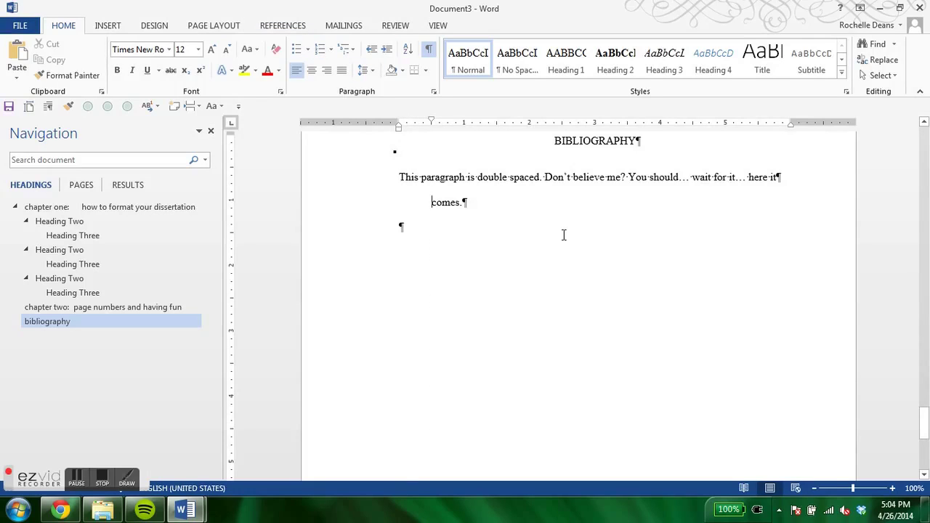
Italicize "You should… wait for it… here it" in the entry and add "New York City:" in regular text after it.
click(631, 179)
drag(637, 175, 778, 182)
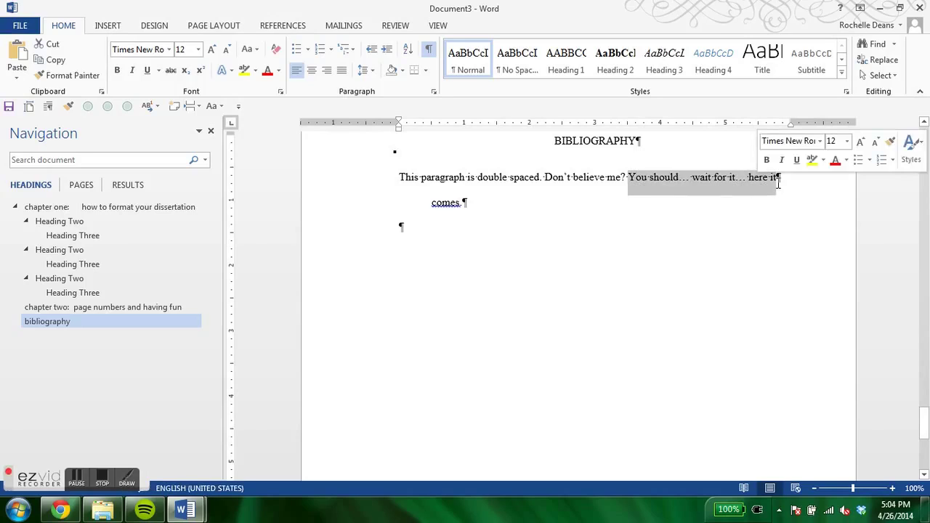
key(ctrl+i)
click(795, 177)
key(ctrl+i)
text(NW)
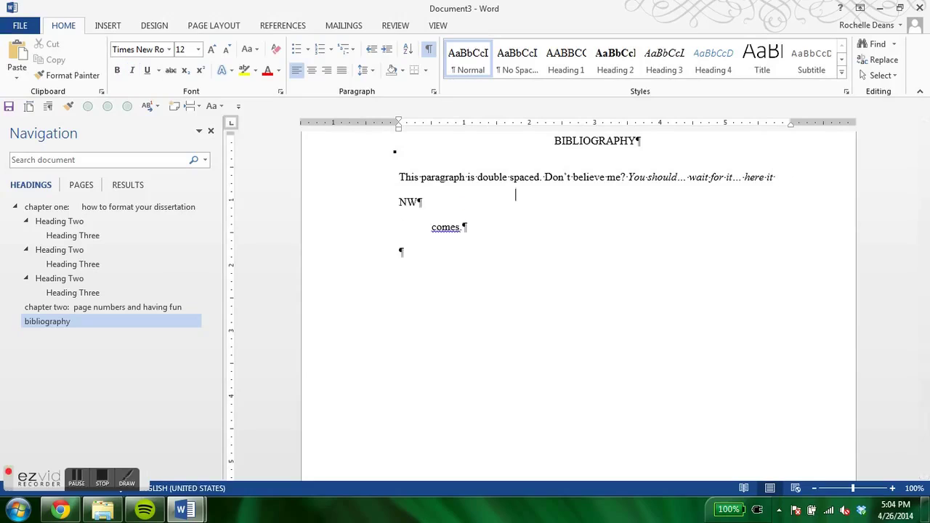
key(BackSpace)
text(ew R)
text(ork City:)
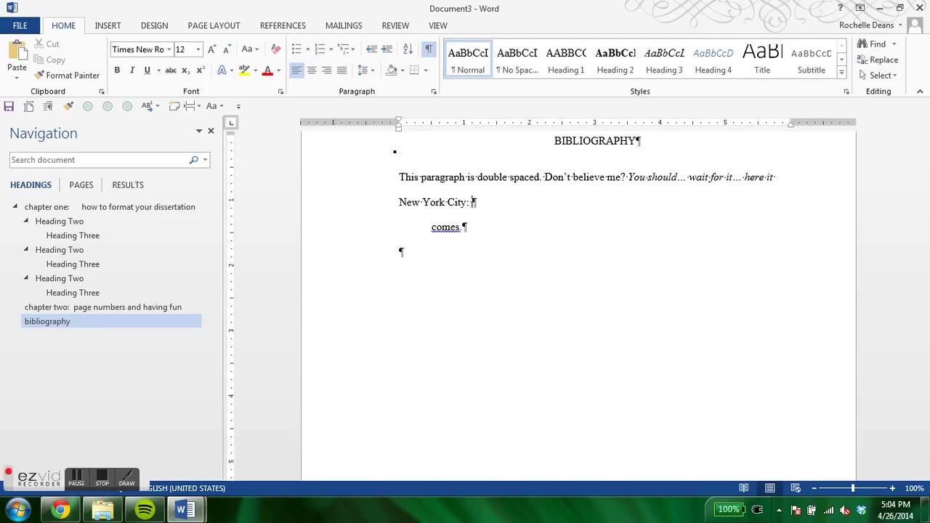
Undo the added text, italics, indent and paragraph split in the bibliography entry.
key(ctrl+z)
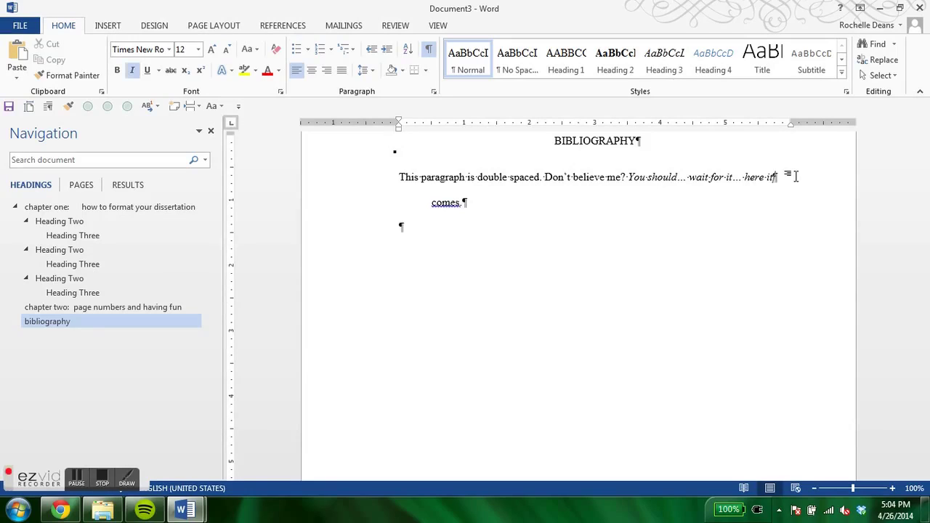
key(ctrl+z)
key(ctrl+z)
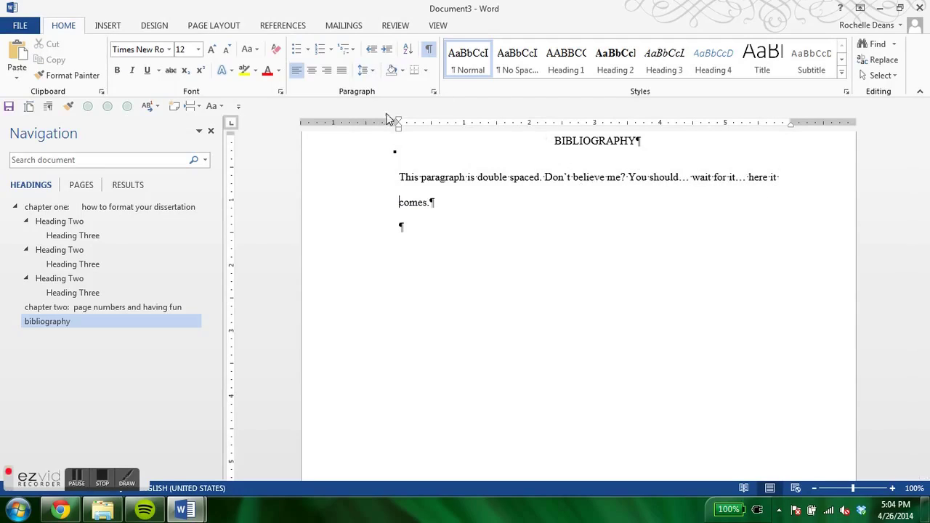
Give the bibliography entry a 0.5 inch hanging indent and set its line spacing to 1.0.
drag(399, 128, 433, 130)
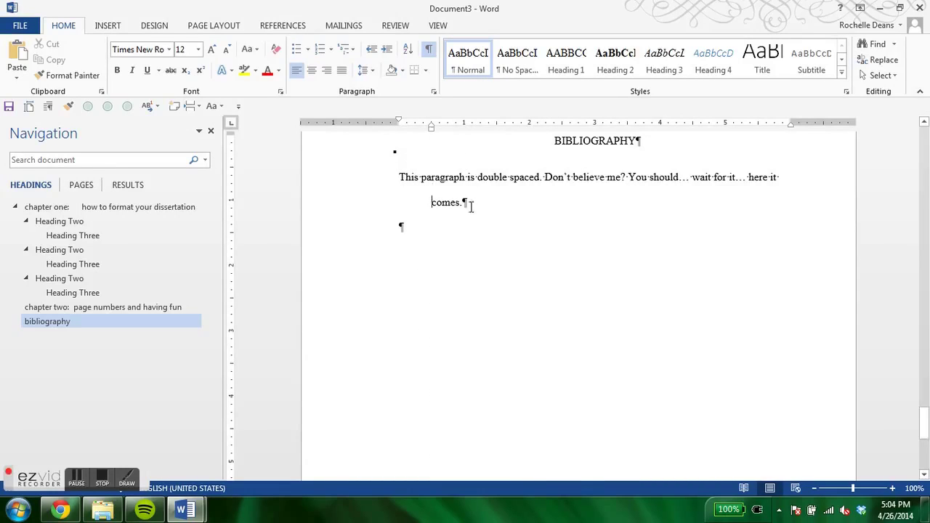
drag(471, 206, 390, 174)
click(366, 70)
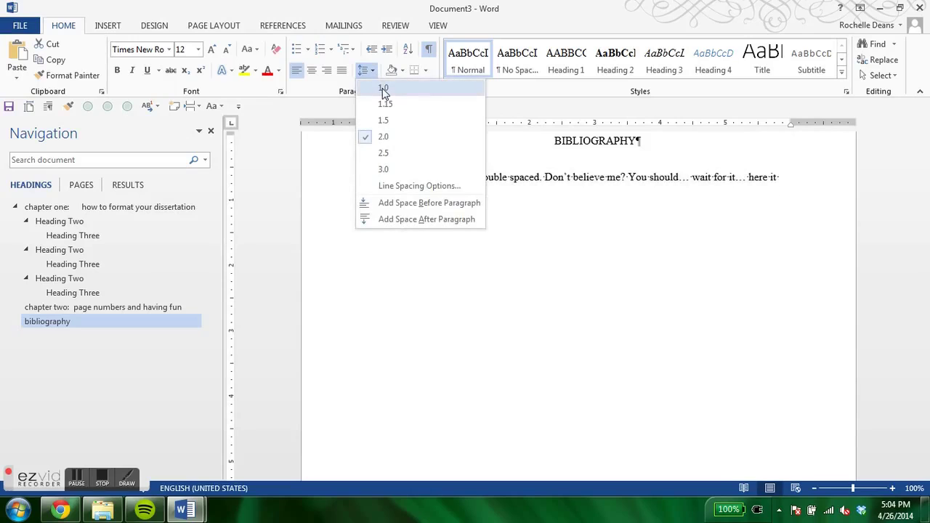
click(382, 88)
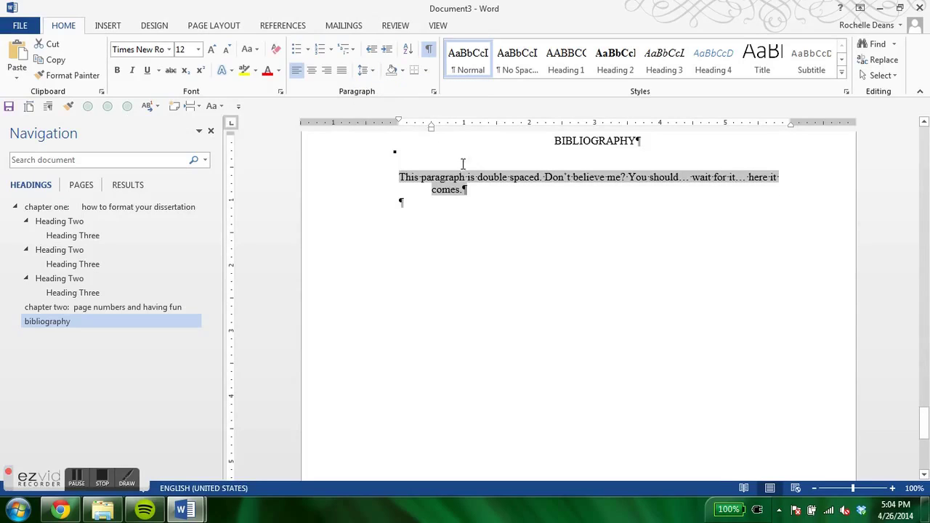
Set the spacing after the bibliography entry to 12 pt.
click(476, 187)
drag(390, 192, 377, 178)
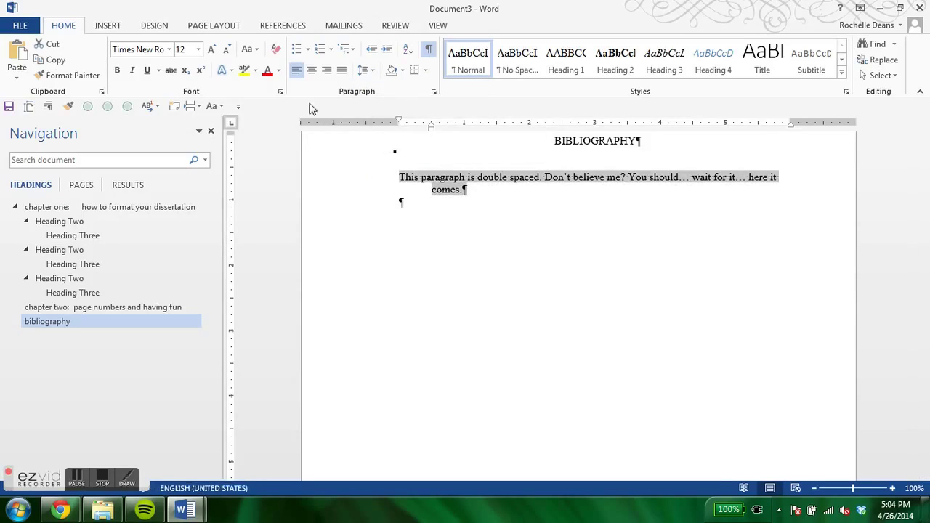
click(434, 91)
click(258, 94)
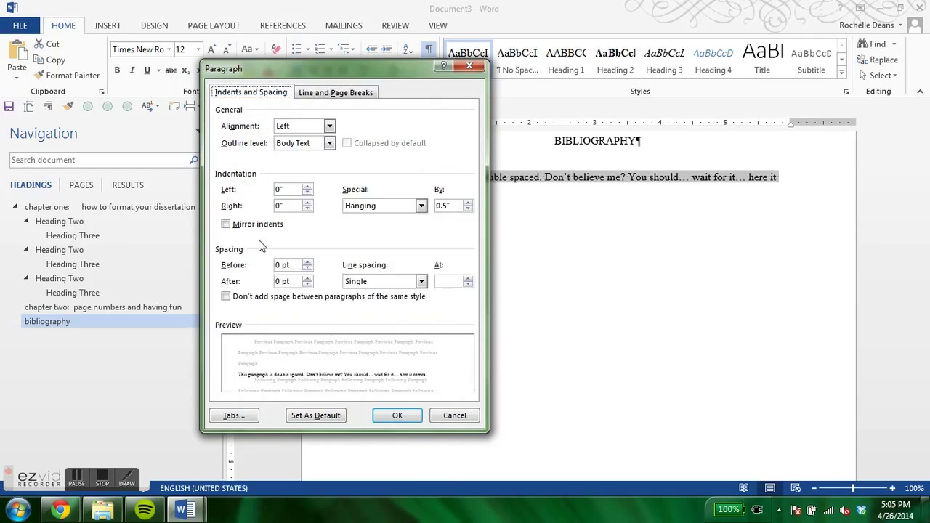
click(308, 278)
click(307, 279)
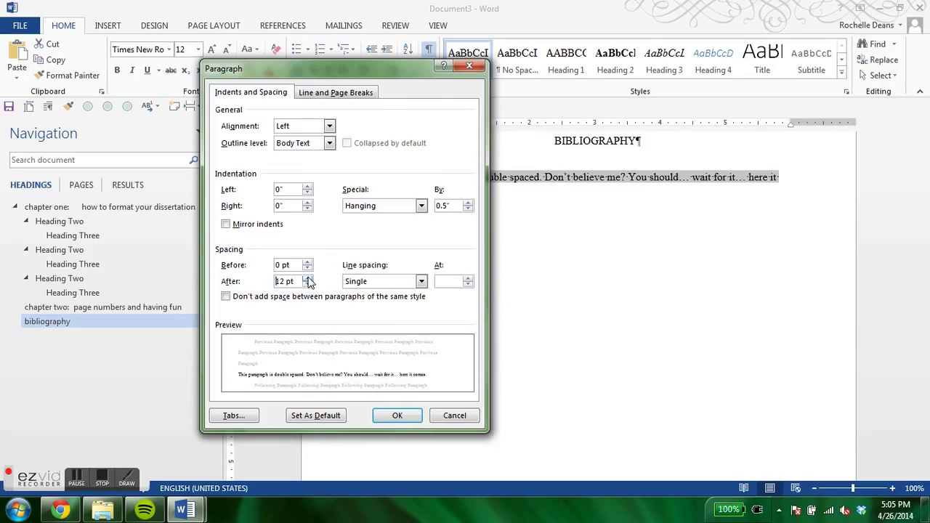
click(398, 414)
Enter the test text "dfdafklkljk" in the paragraph below the bibliography entry and delete it again.
click(480, 206)
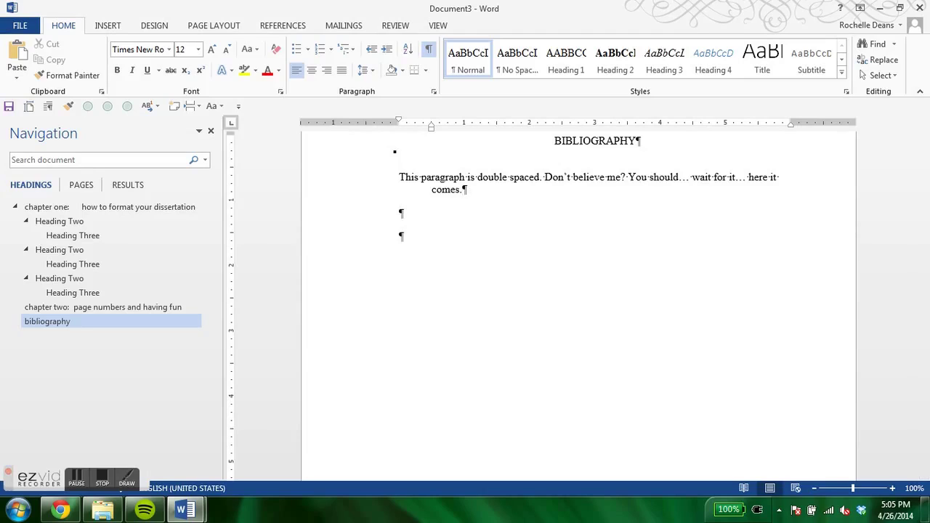
text(dfdafklkljk)
drag(473, 224, 341, 220)
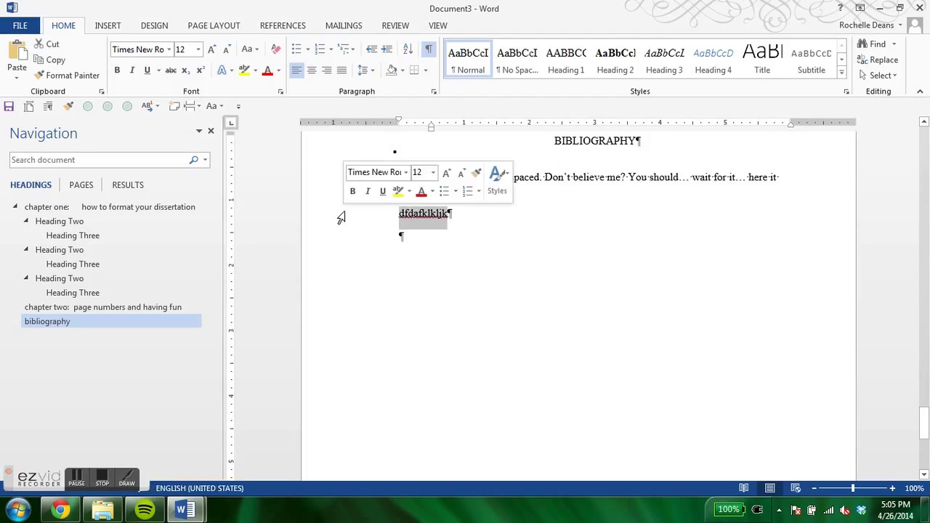
key(Delete)
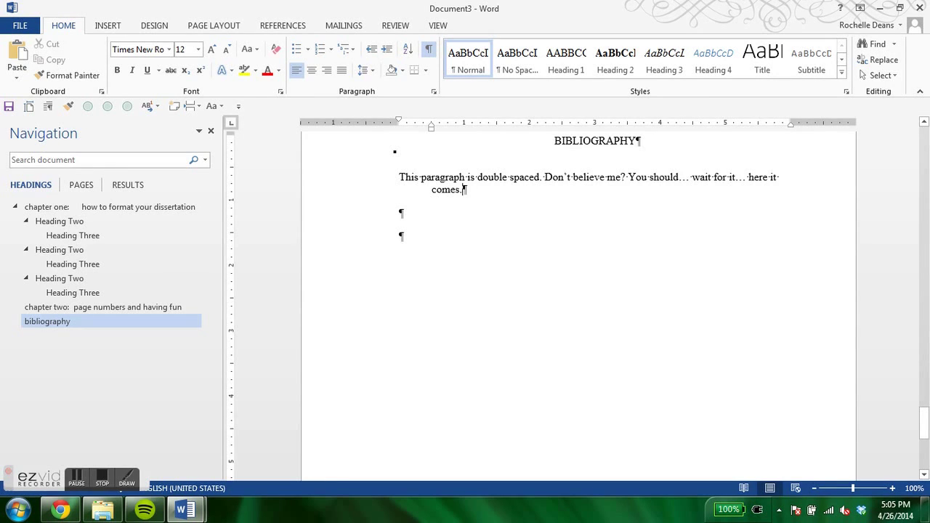
Add another empty paragraph directly after the bibliography entry.
key(Return)
scroll(515, 287, up, 5)
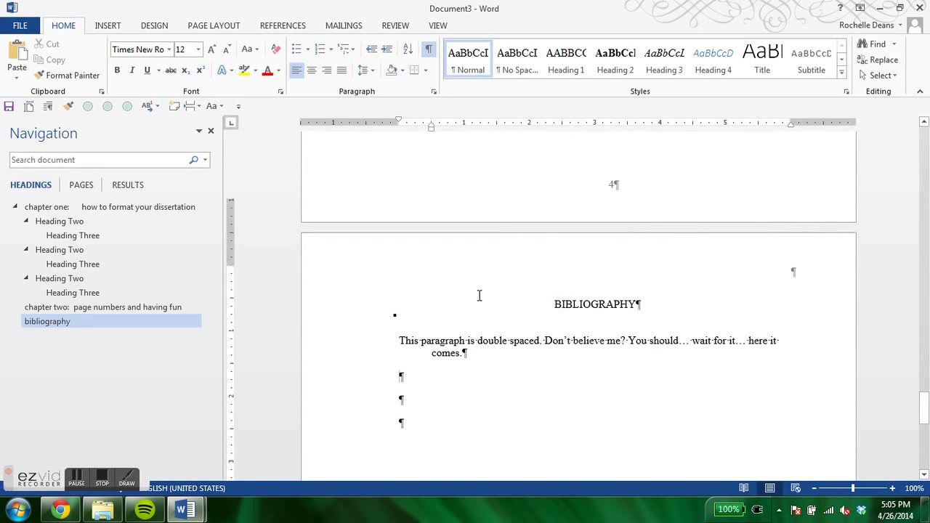
scroll(436, 247, down, 4)
drag(399, 212, 528, 300)
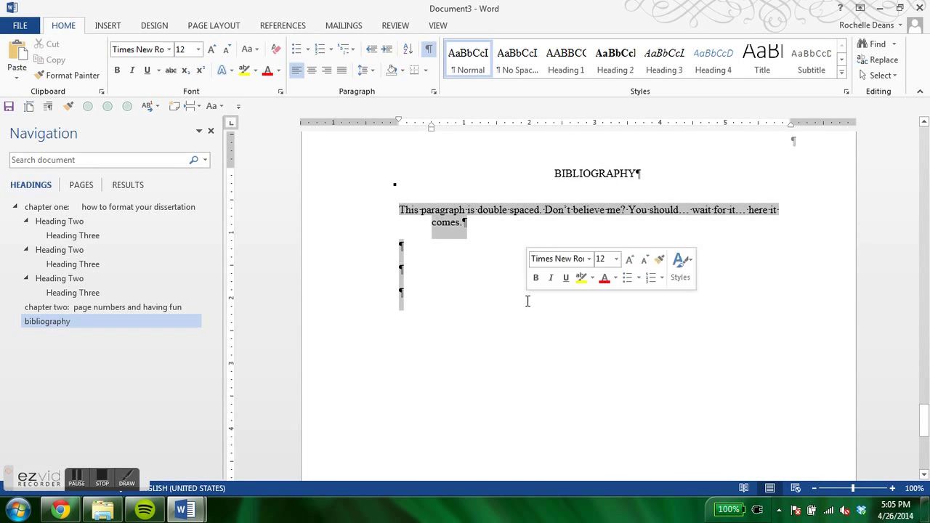
click(528, 300)
scroll(429, 312, up, 3)
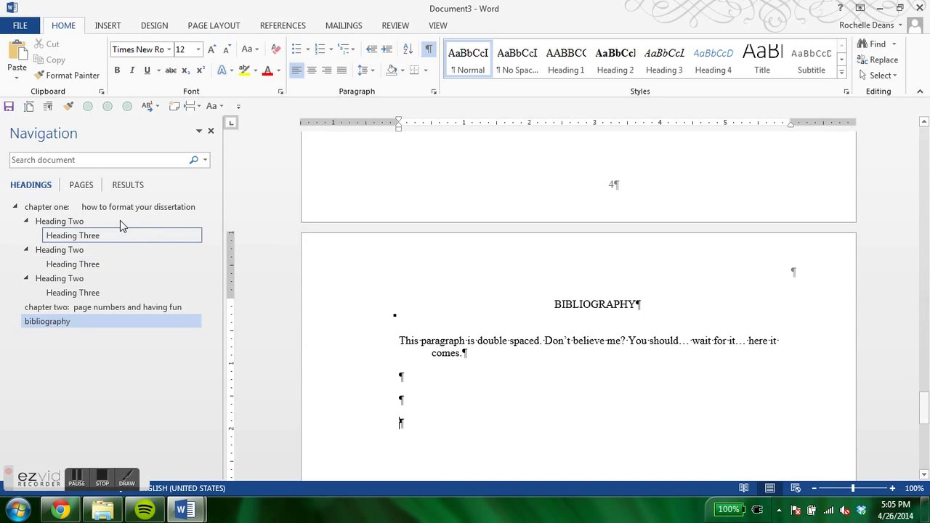
Insert a next-page section break in front of the chapter one heading.
click(138, 207)
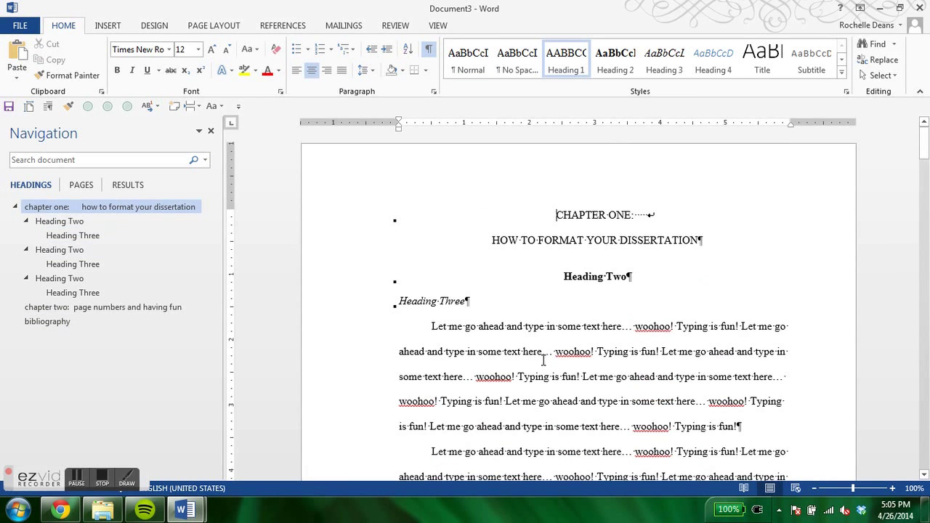
click(191, 106)
click(223, 300)
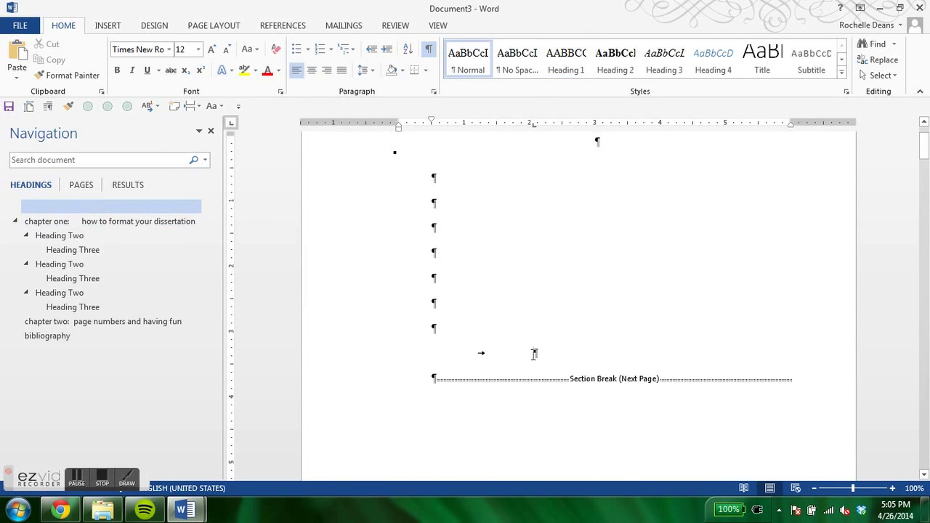
Unlink the first page footer of section 2 from the previous section.
scroll(361, 218, down, 15)
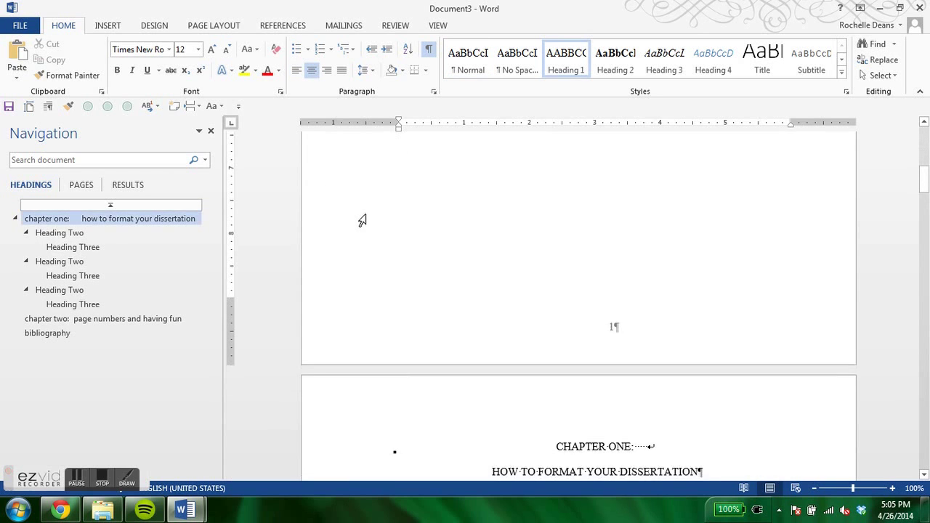
scroll(530, 284, down, 15)
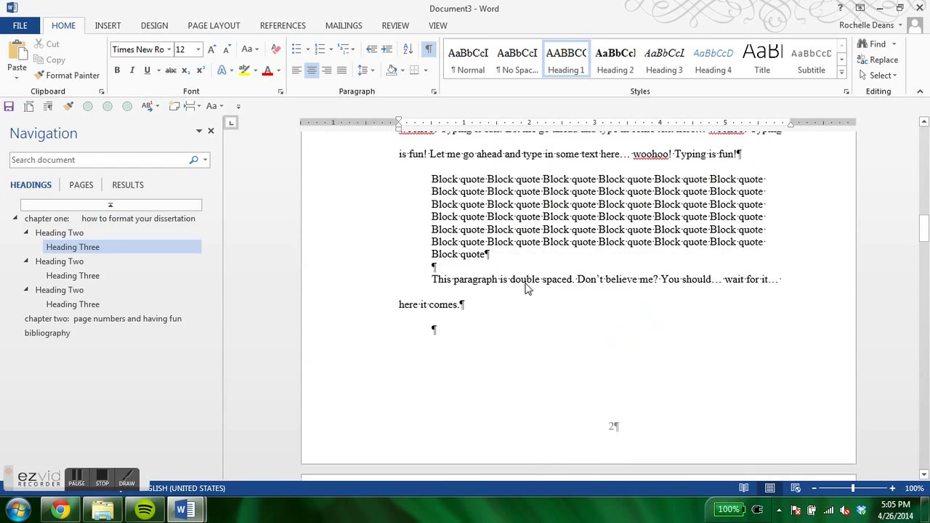
double_click(547, 267)
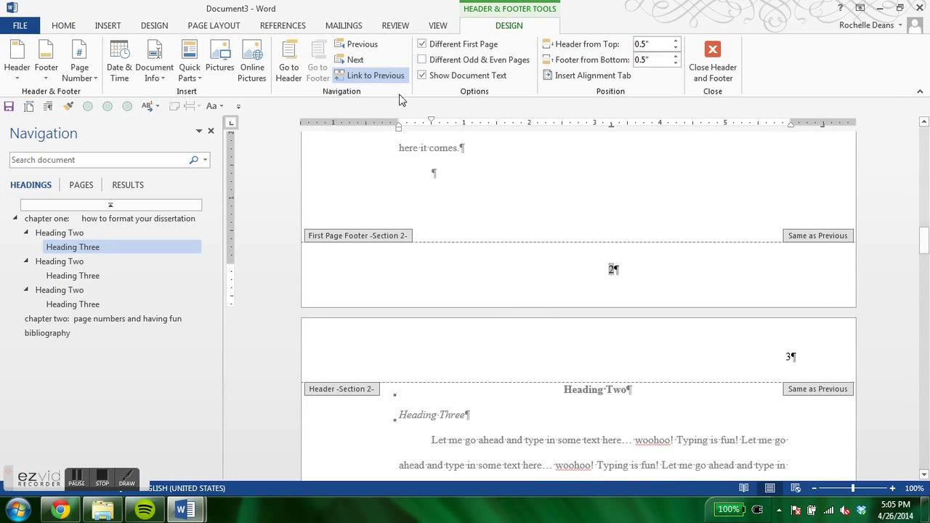
click(372, 75)
Set the page numbering of section 2 to start at 1 instead of continuing from the previous section.
scroll(503, 271, down, 3)
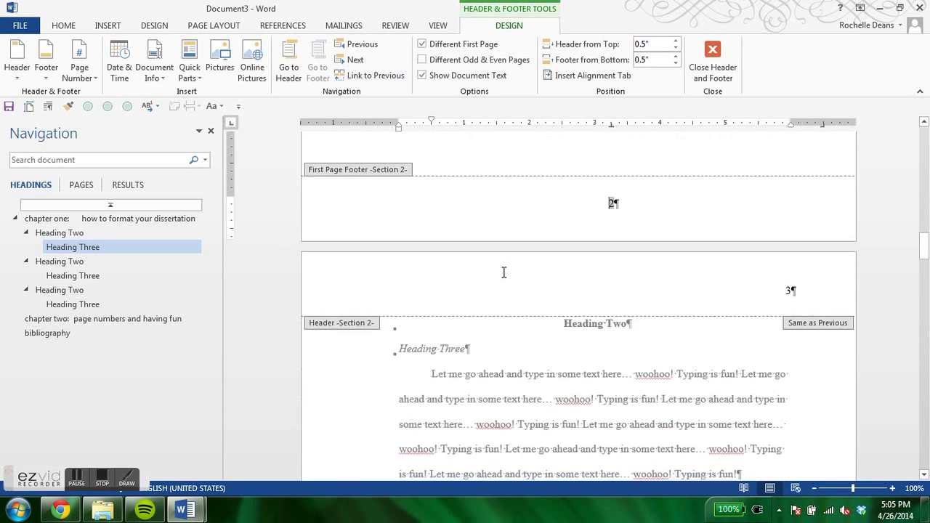
scroll(505, 273, down, 2)
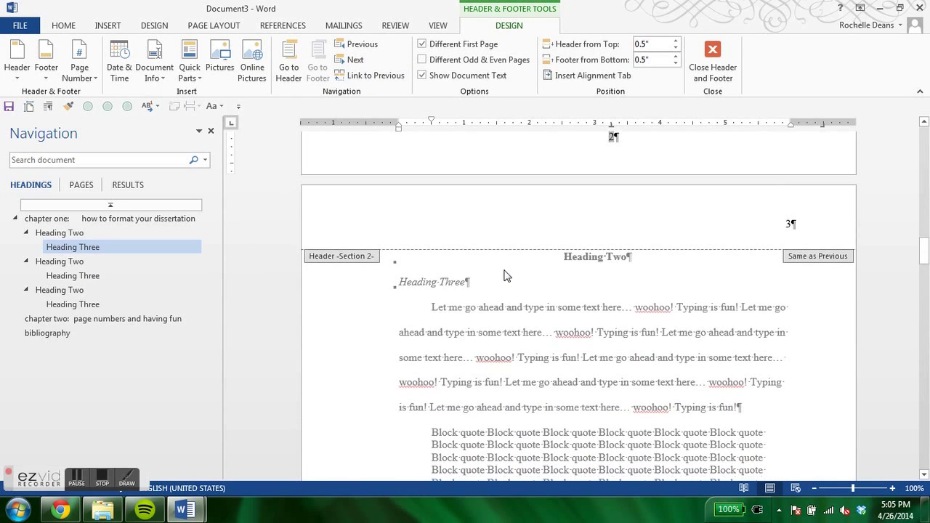
click(79, 67)
click(116, 160)
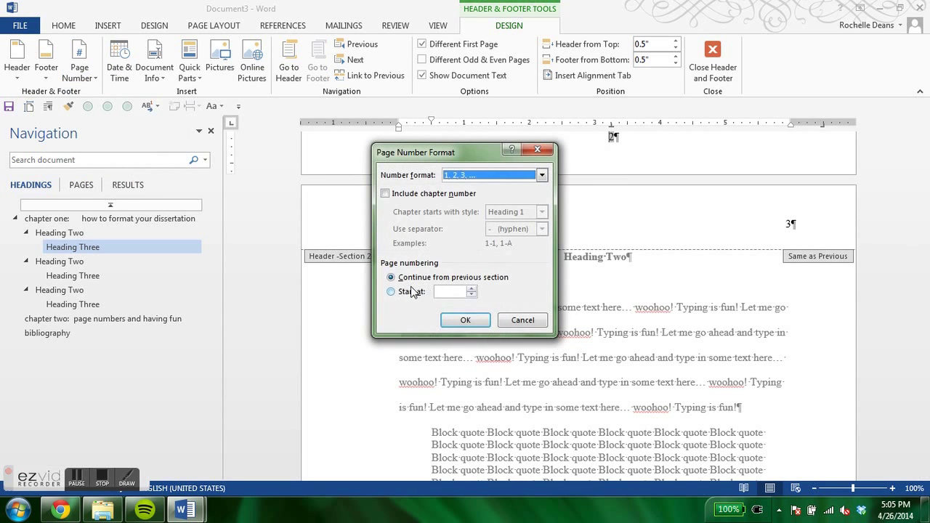
click(413, 293)
click(463, 320)
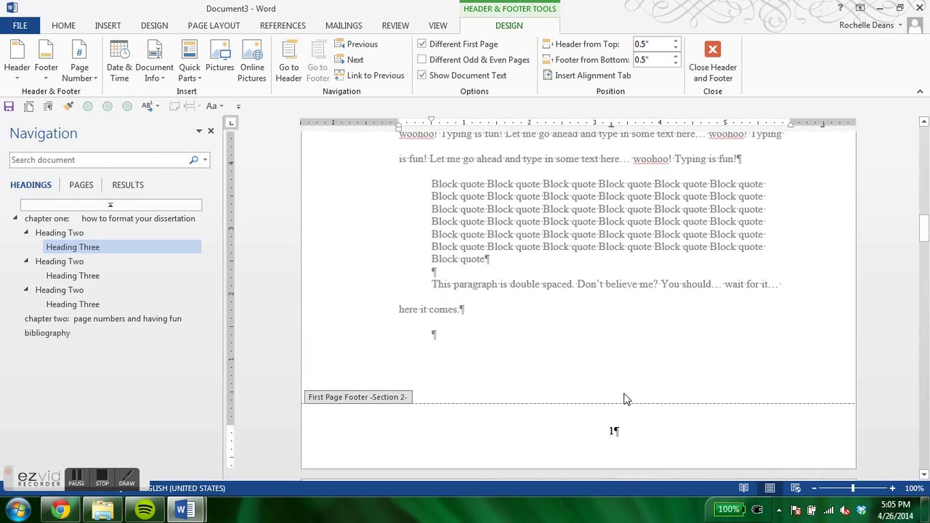
Add the heading "CONTENTS" in Heading 1 style before the section break on the first page, with a Normal paragraph below it.
click(146, 206)
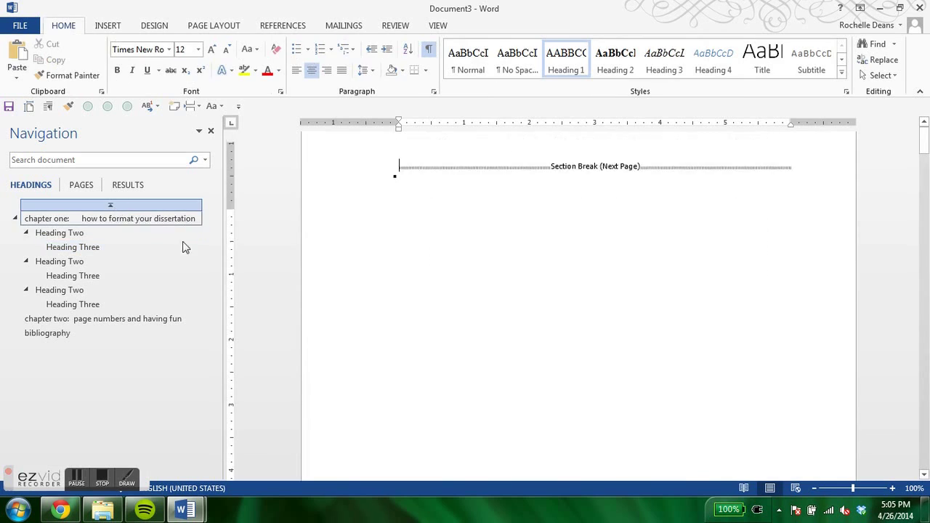
key(BackSpace)
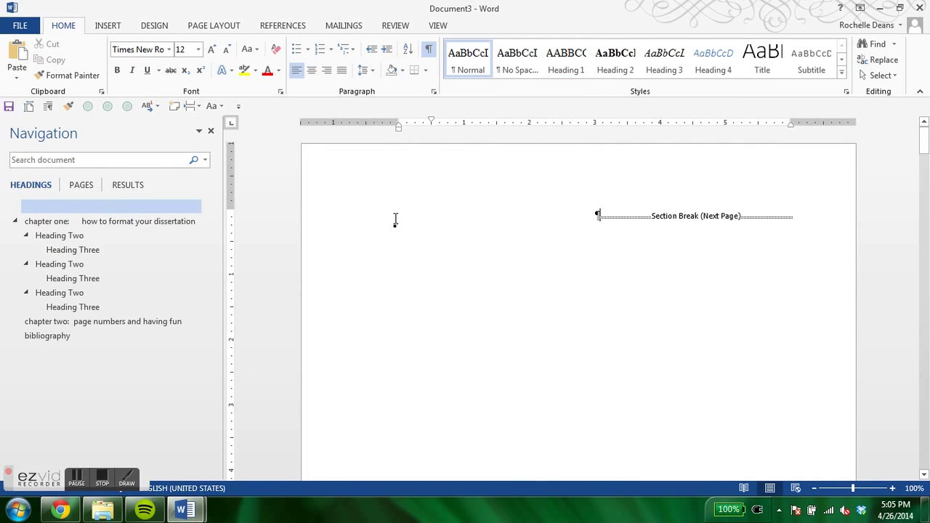
key(Return)
click(532, 227)
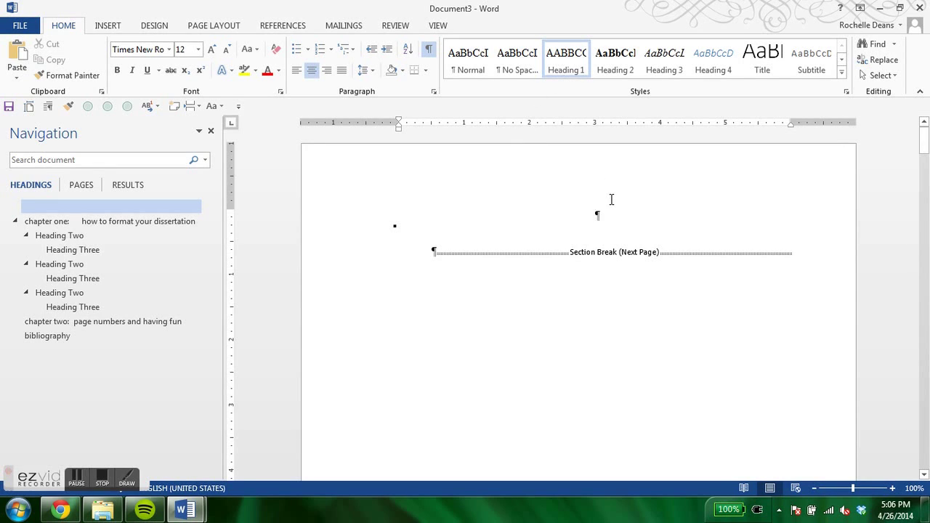
text(CONTENTS)
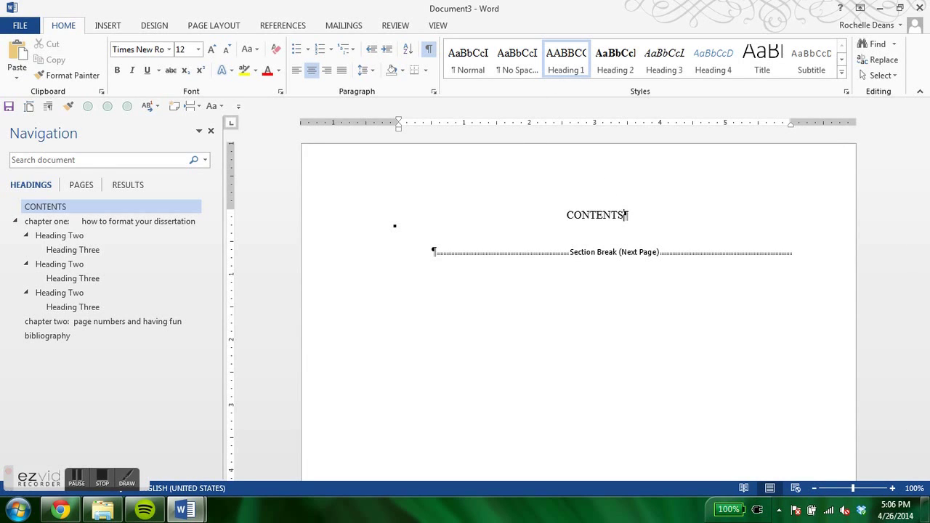
key(Return)
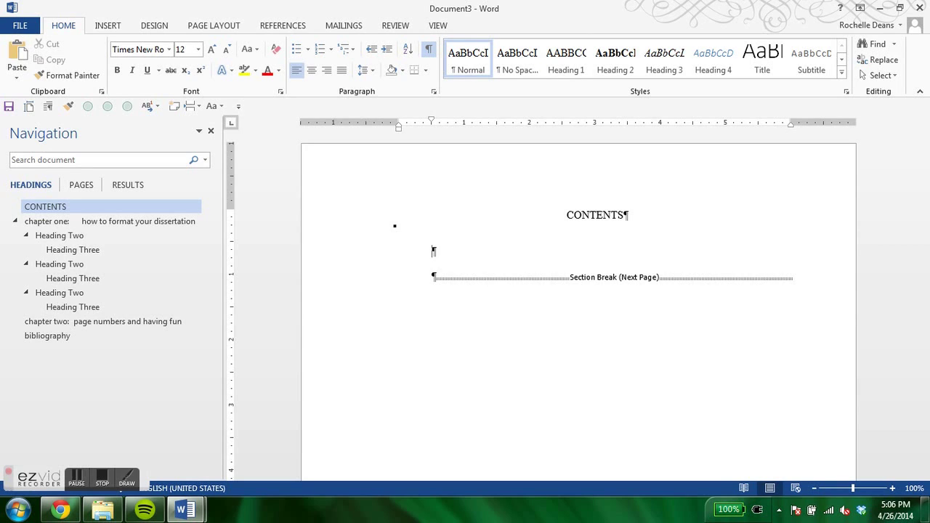
Remove the first-line indent from the paragraph under CONTENTS and enter "Chapter one: How to format your dissertation" there.
drag(432, 124, 399, 124)
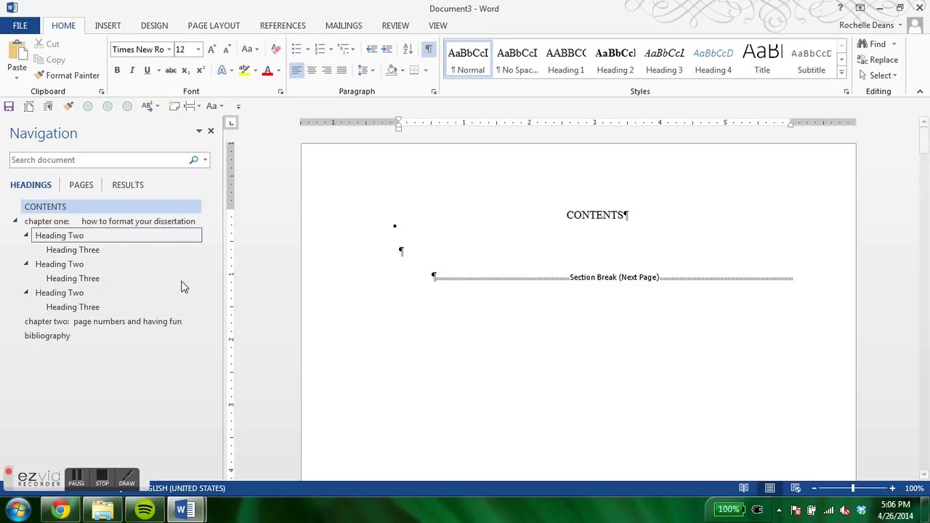
scroll(557, 297, down, 10)
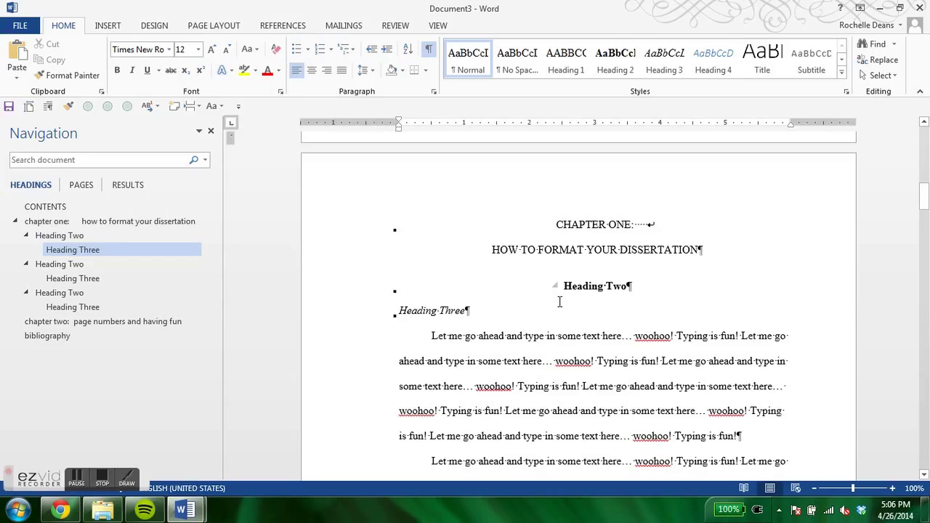
text(Chapter one:  H)
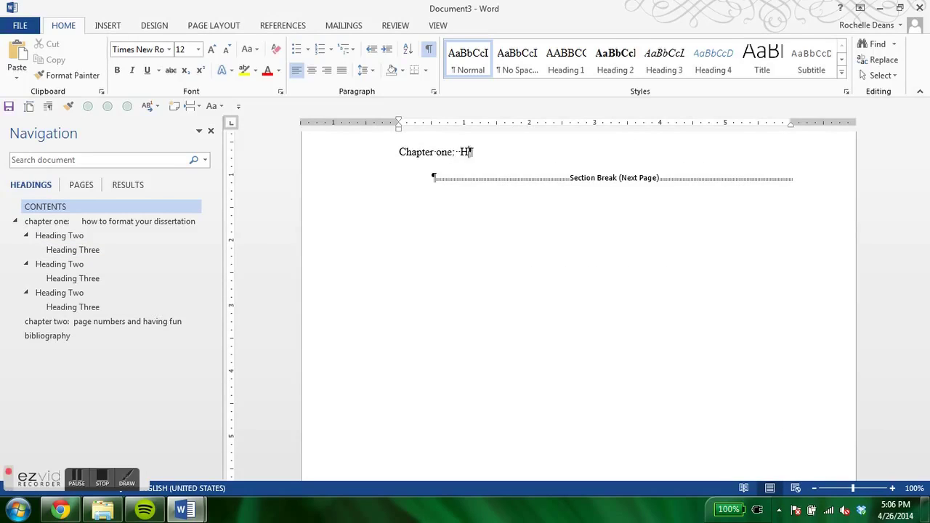
text(ow to format)
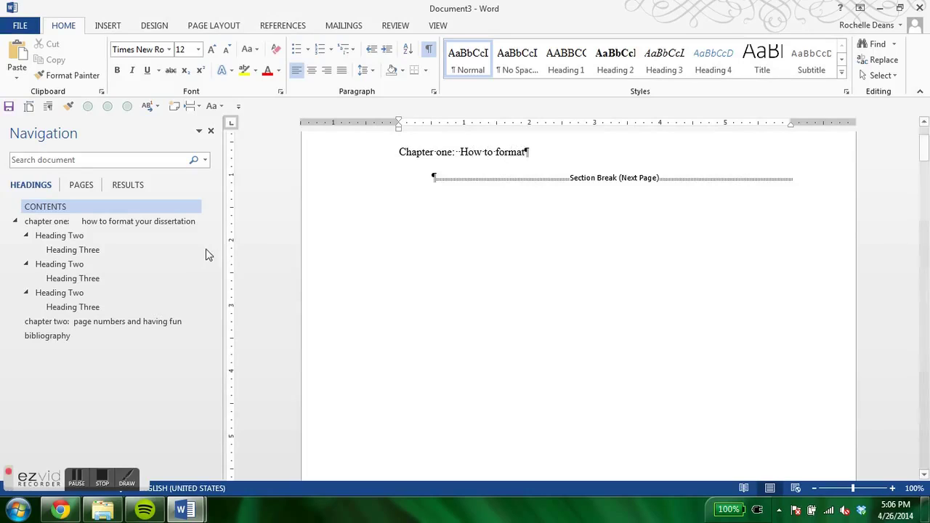
text( your dissertation)
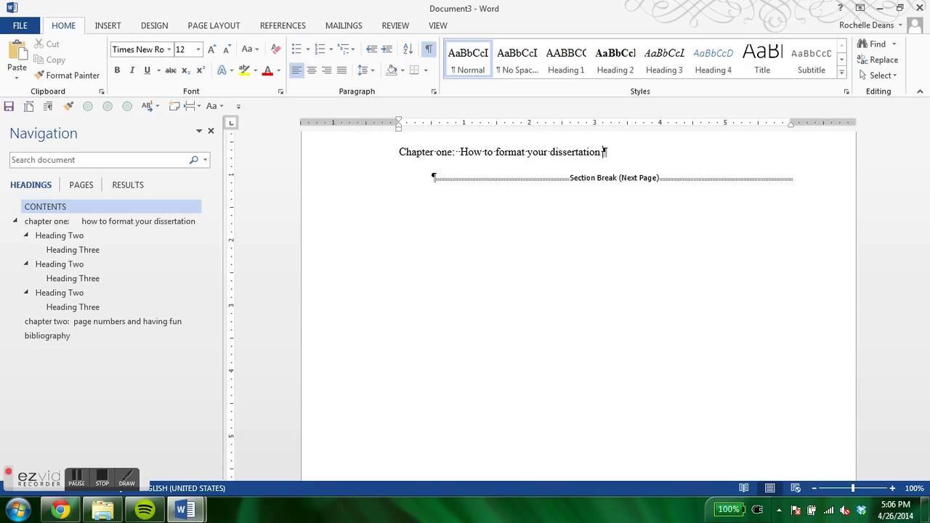
Complete the chapter one contents entry with a row of dots and page number 1, fitting it on one line.
text( .............)
text(....................................1)
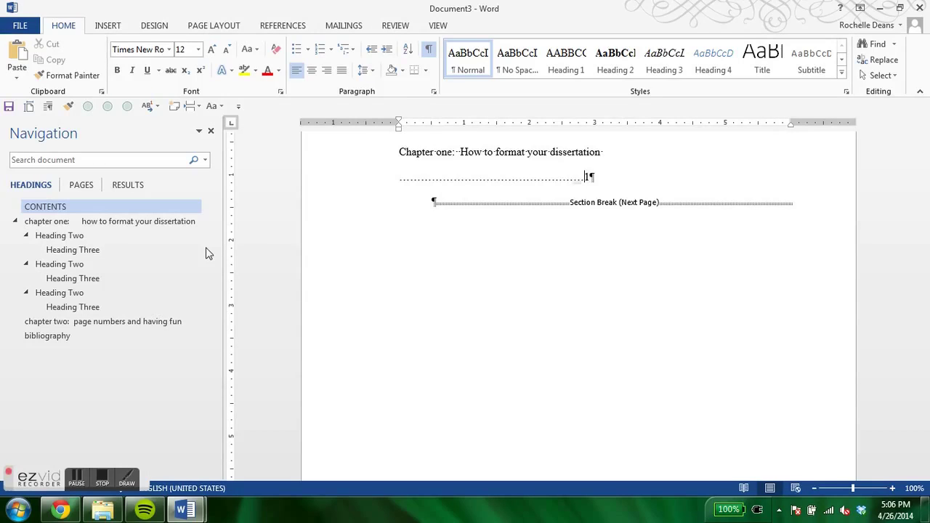
key(BackSpace)
key(BackSpace)
key(BackSpace)
key(BackSpace)
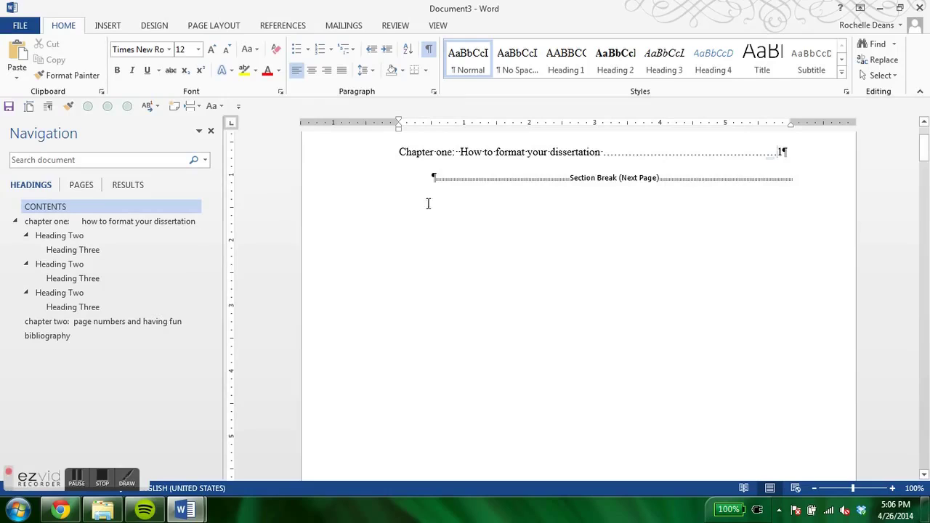
Add a second contents entry "Heading Two" with a 0.25 inch first-line indent, a row of dots and page number 1.
scroll(598, 180, up, 3)
click(820, 252)
key(Return)
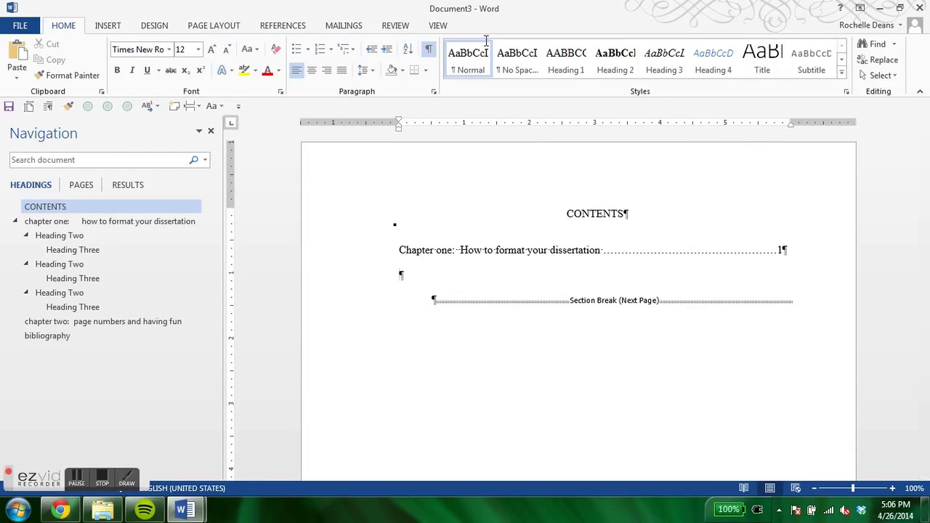
drag(399, 120, 415, 126)
text(Heading Two....)
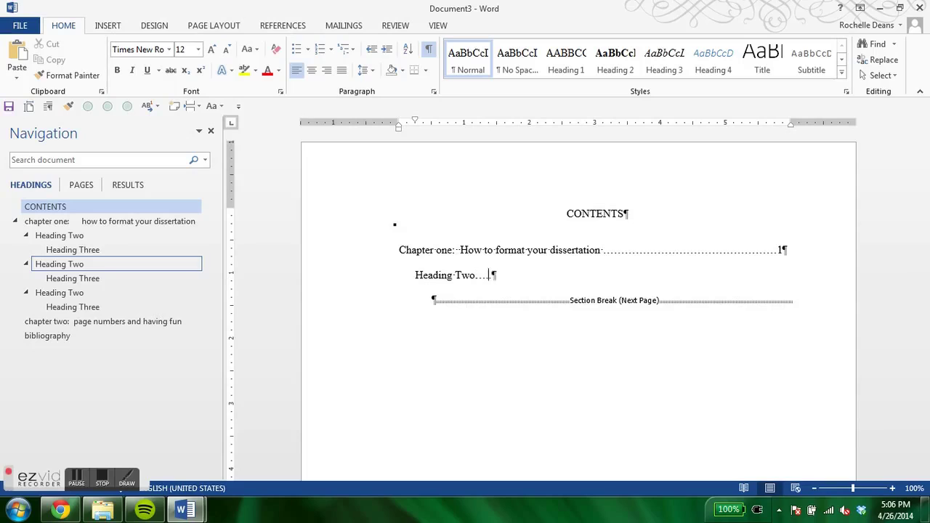
text(....................................................................................................1)
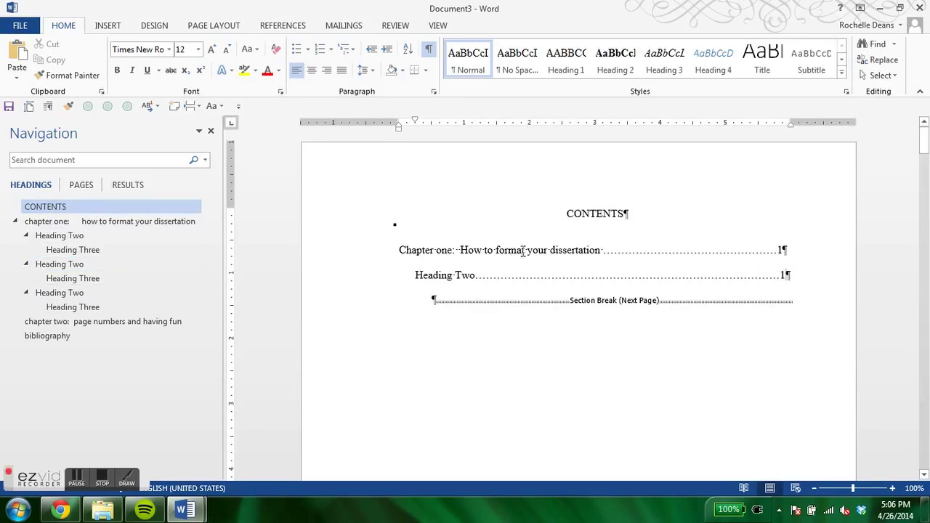
scroll(542, 266, down, 5)
scroll(542, 266, up, 5)
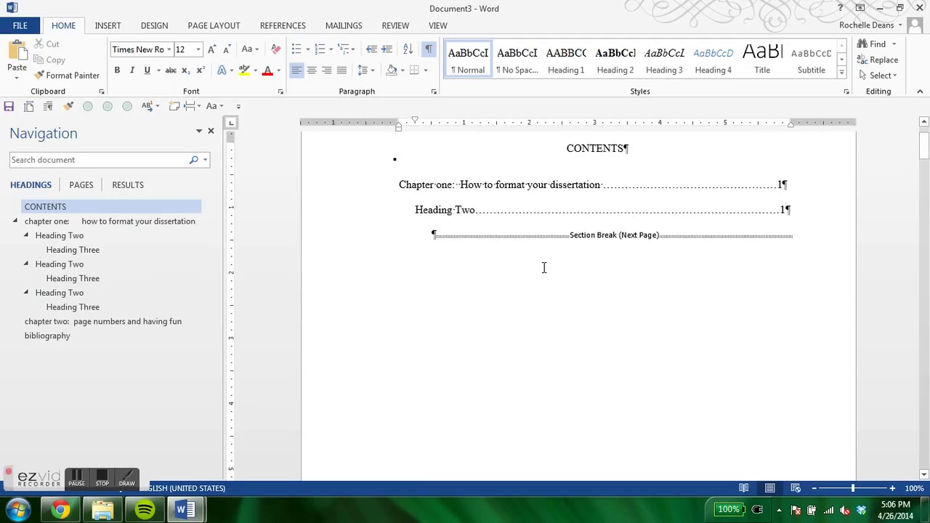
scroll(557, 278, down, 1)
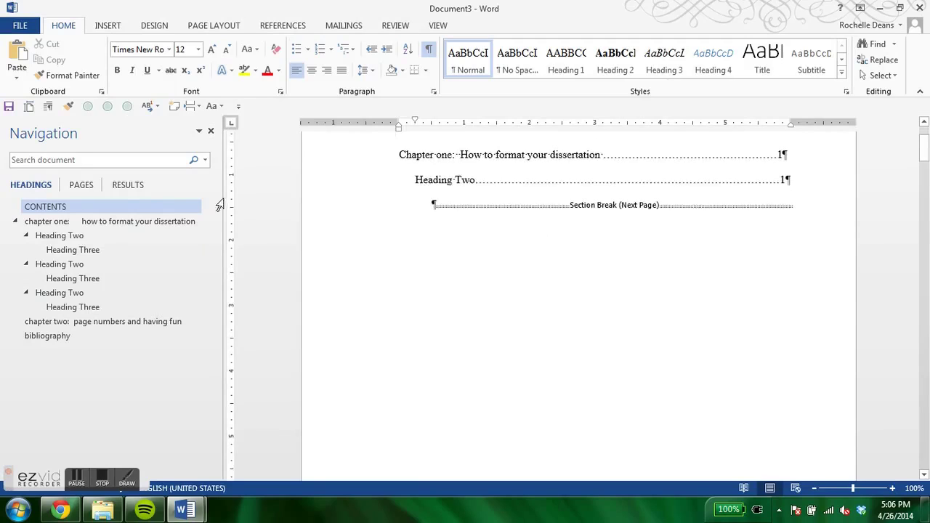
click(32, 107)
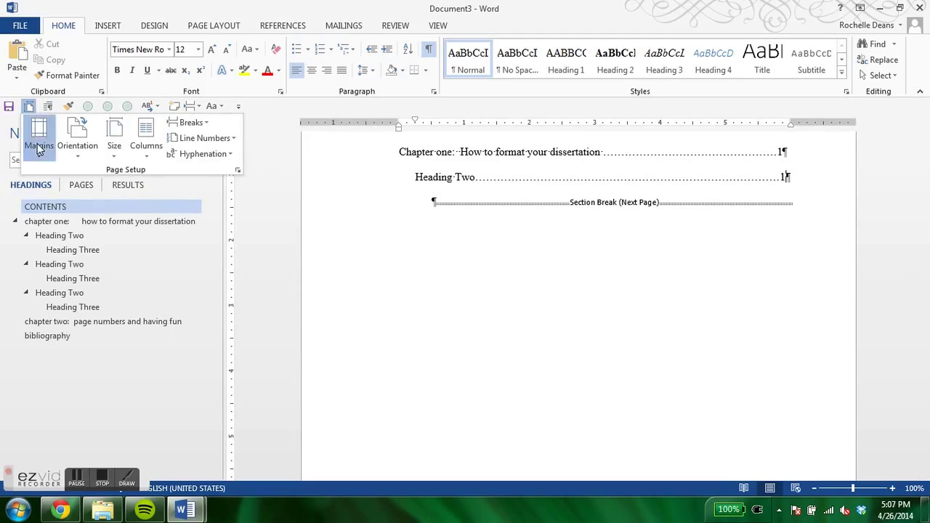
click(37, 141)
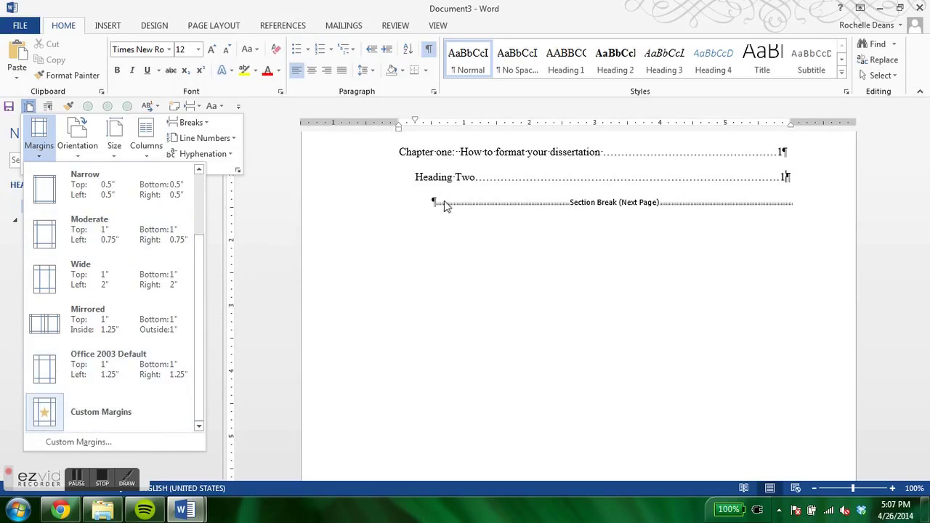
click(546, 262)
scroll(572, 289, up, 3)
scroll(572, 288, up, 1)
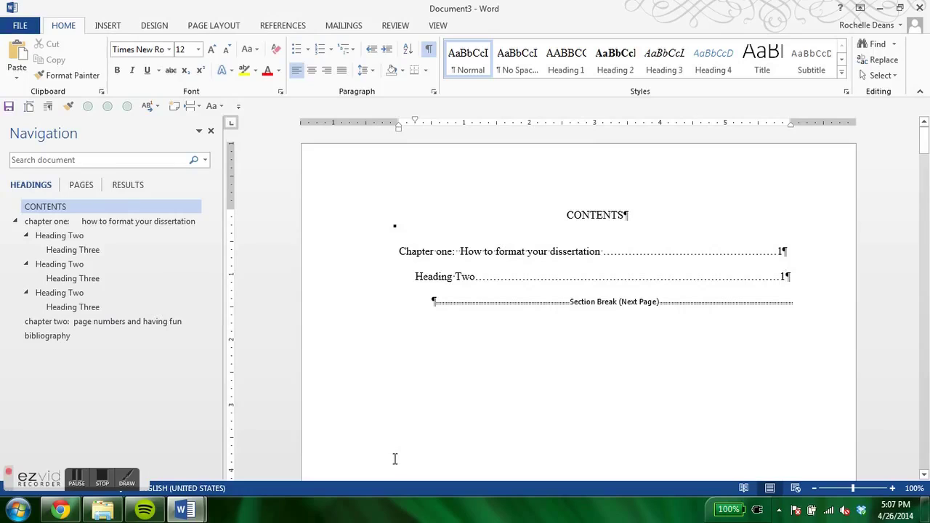
Add a blank paragraph above the manual chapter one entry and insert the Automatic Table 1 table of contents there.
click(779, 254)
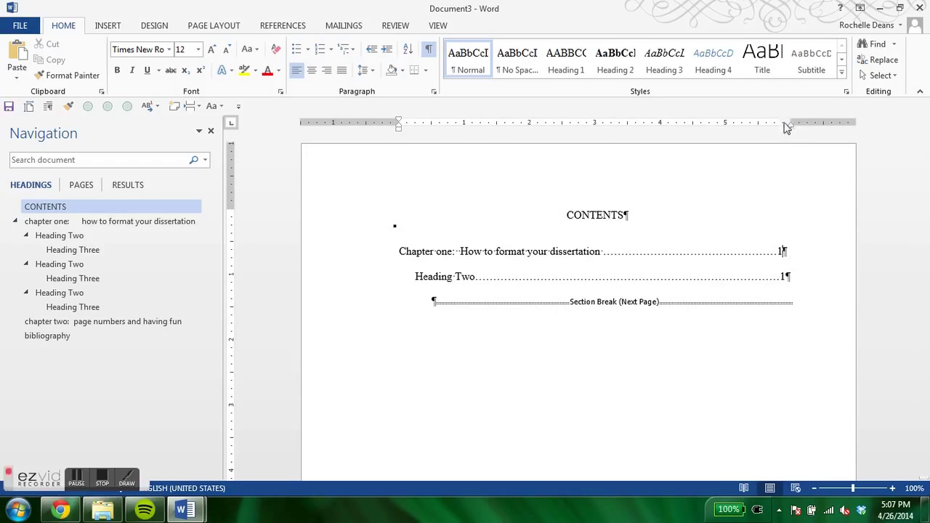
drag(785, 131, 788, 135)
click(387, 256)
click(403, 255)
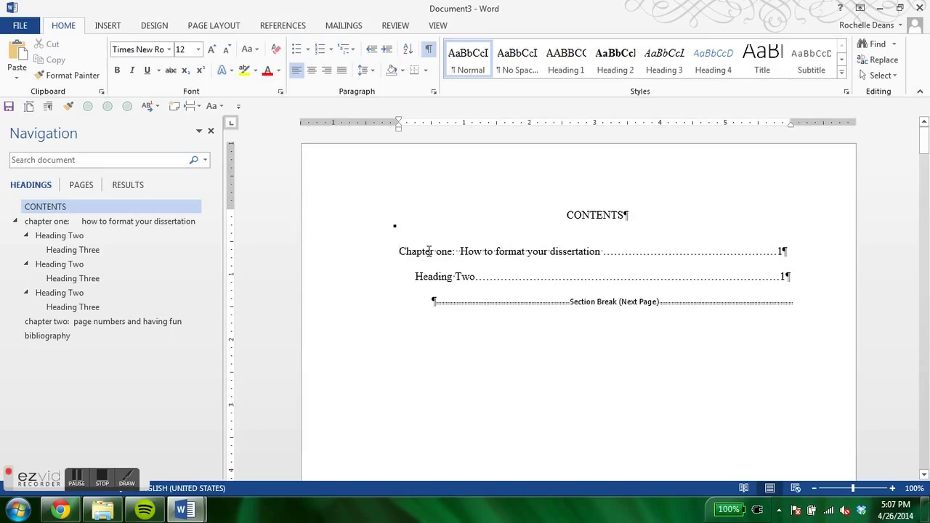
key(Return)
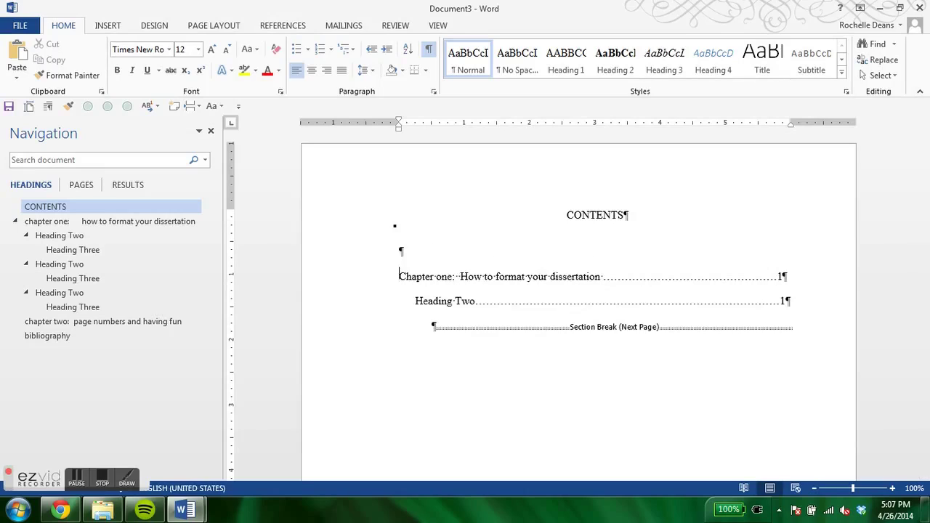
click(275, 27)
click(35, 66)
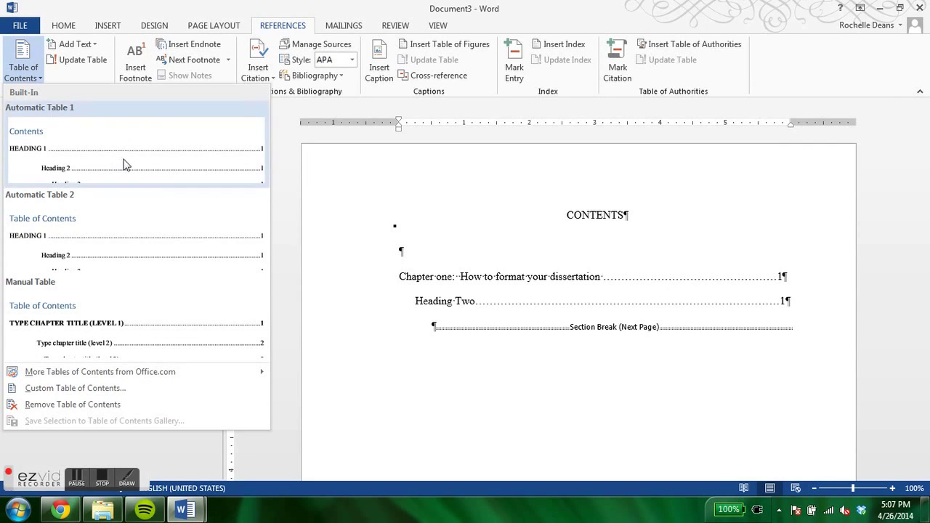
click(69, 166)
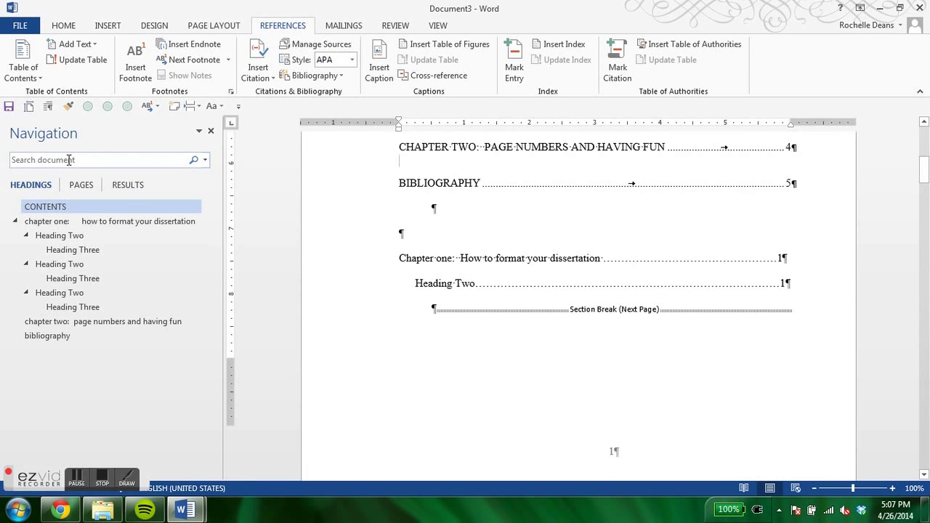
Delete the built-in blue "Contents" title line at the start of the automatic table of contents.
scroll(424, 316, up, 8)
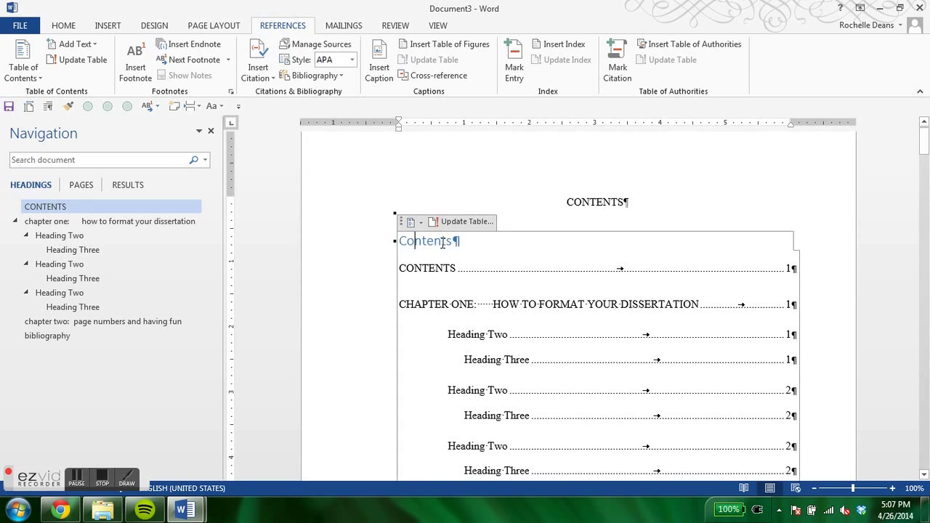
click(357, 242)
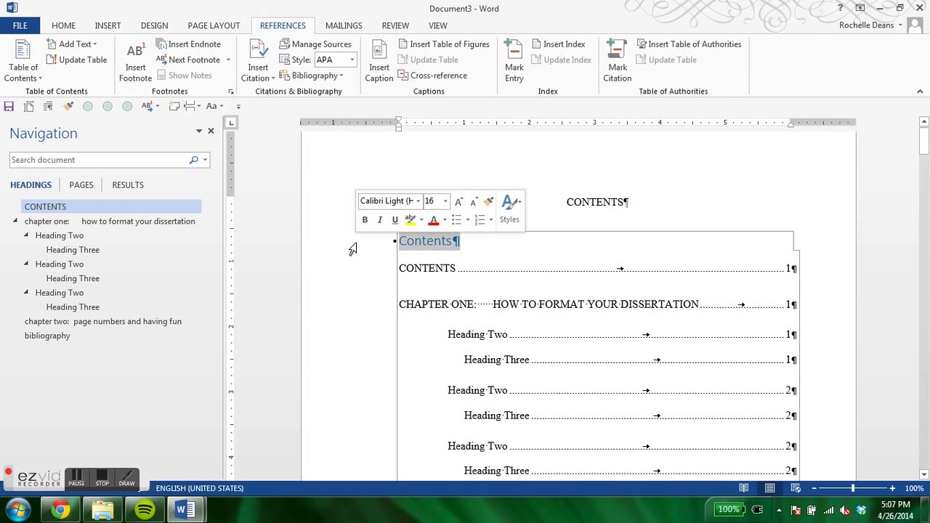
key(Delete)
key(Delete)
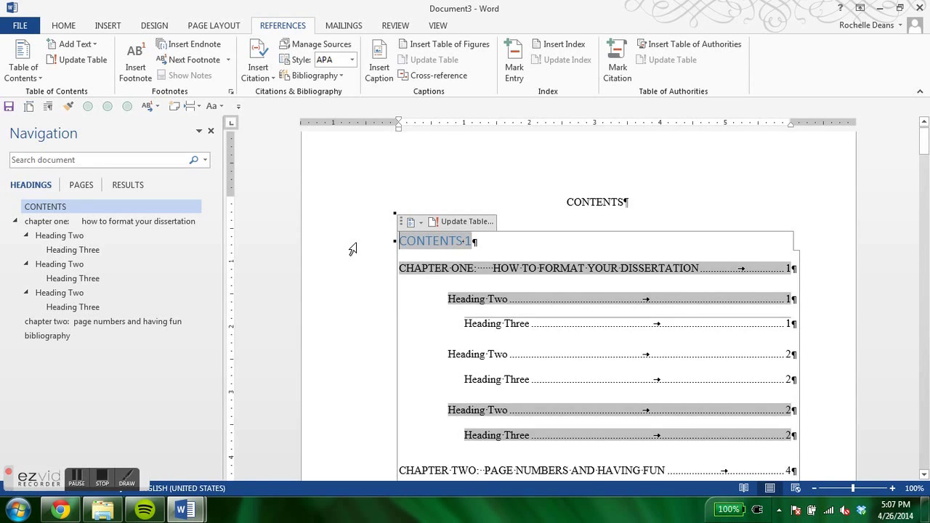
Change the CONTENTS page heading to the Normal style, remove its first-line indent and centre it.
triple_click(567, 209)
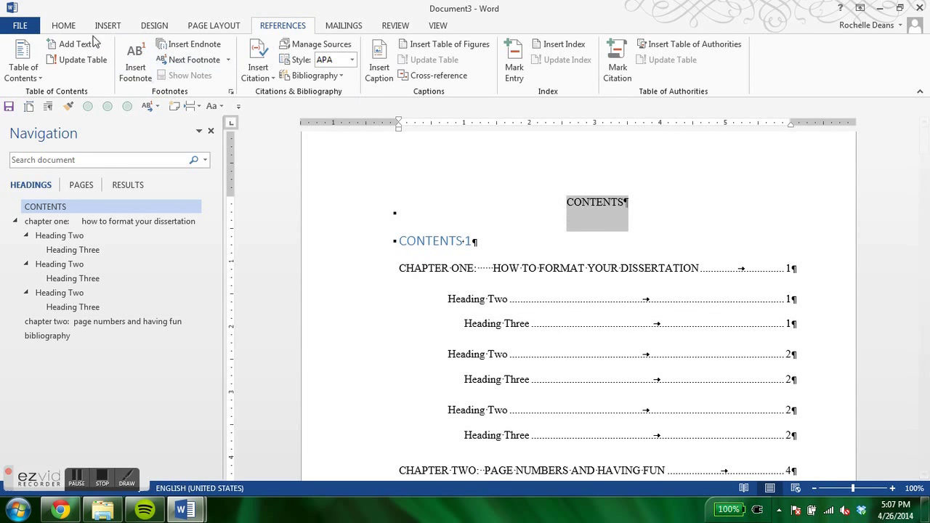
click(64, 26)
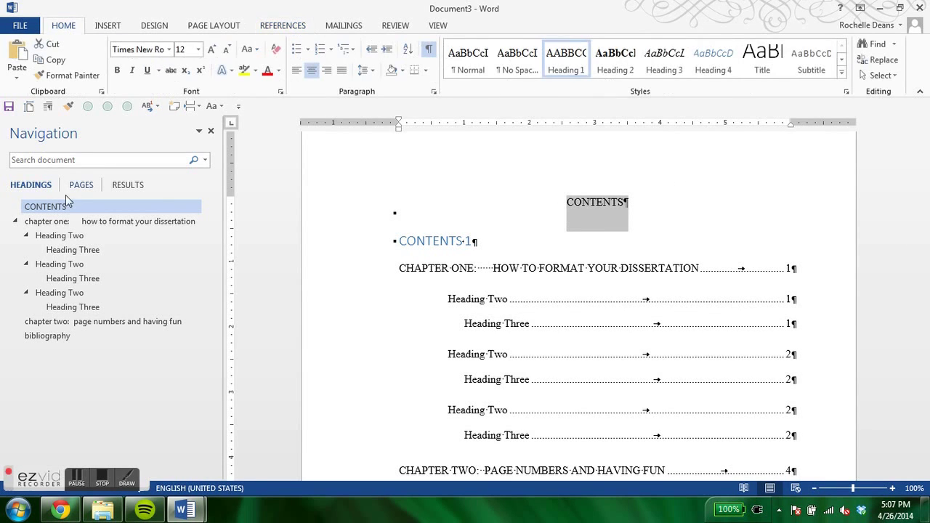
click(462, 67)
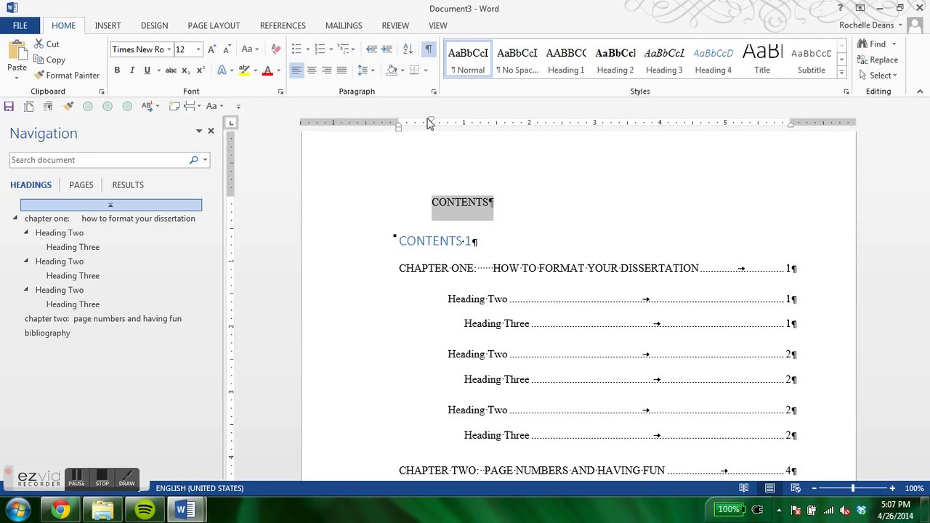
drag(431, 122, 399, 129)
click(311, 70)
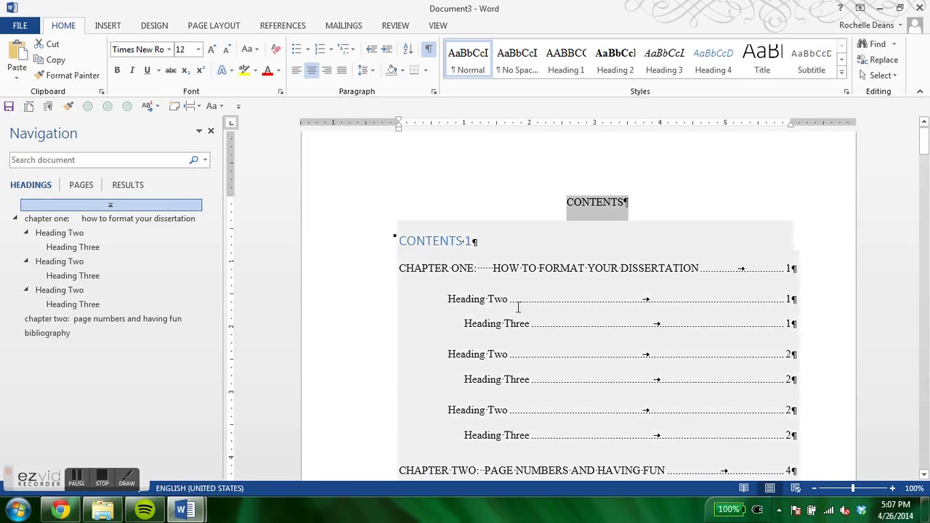
Delete the CONTENTS entry from the table of contents, undoing the extra deletion that merges the chapter one entry into its line.
click(475, 241)
click(377, 240)
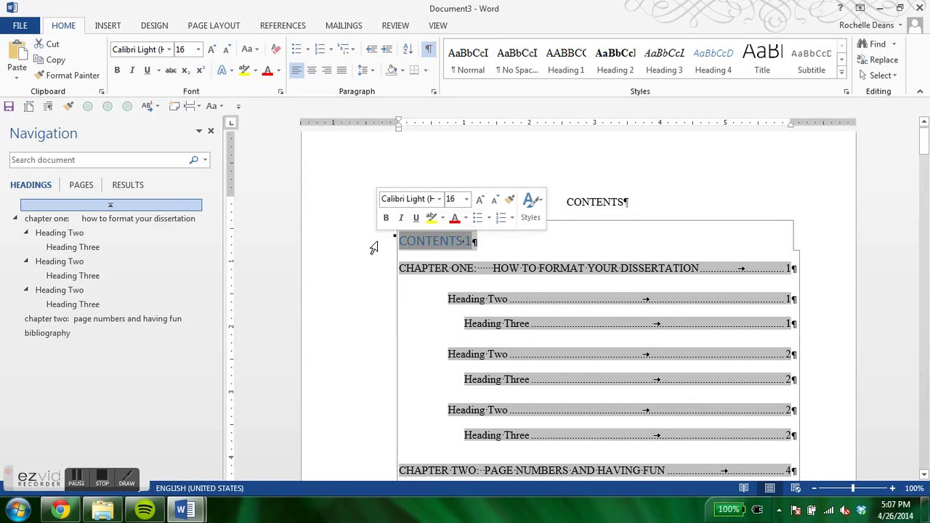
key(Delete)
key(Delete)
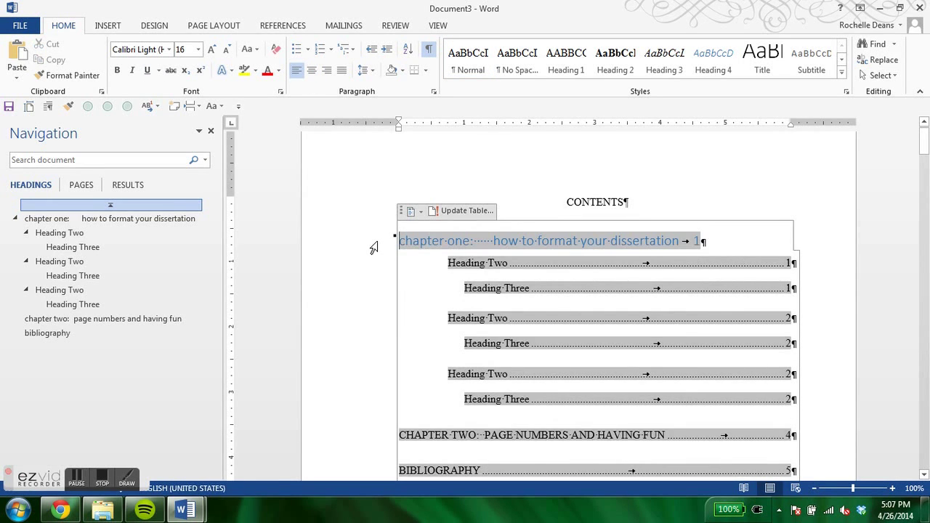
key(ctrl+z)
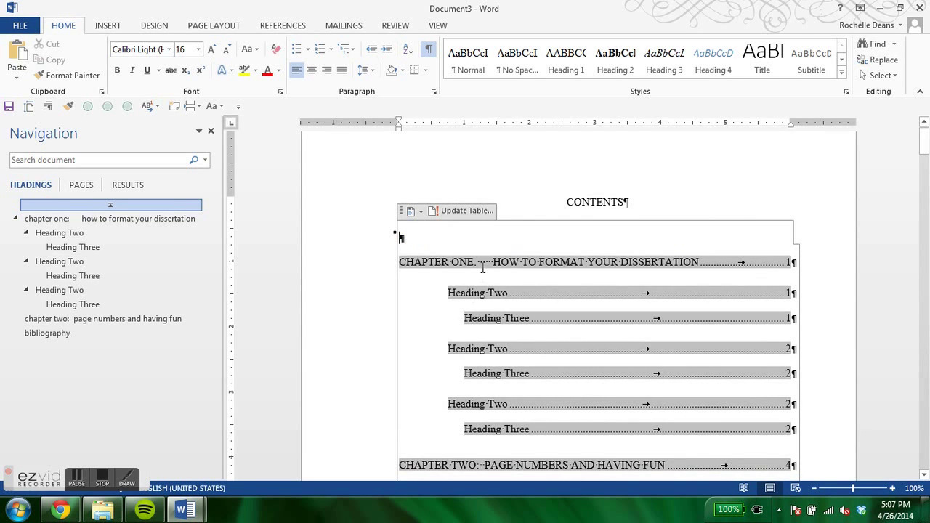
Hide the formatting marks and look over the table of contents entries, leader dots and page numbers.
scroll(482, 268, down, 2)
click(503, 226)
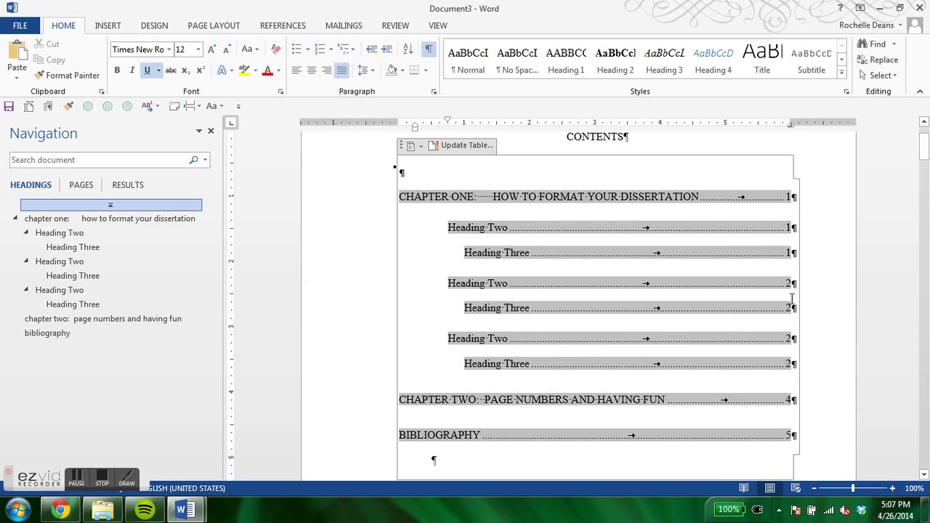
scroll(660, 280, down, 4)
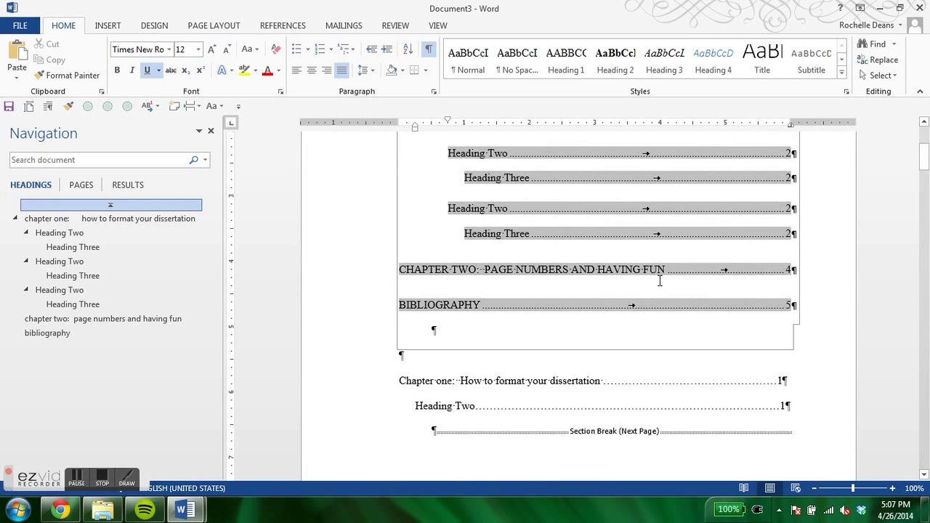
scroll(660, 280, up, 6)
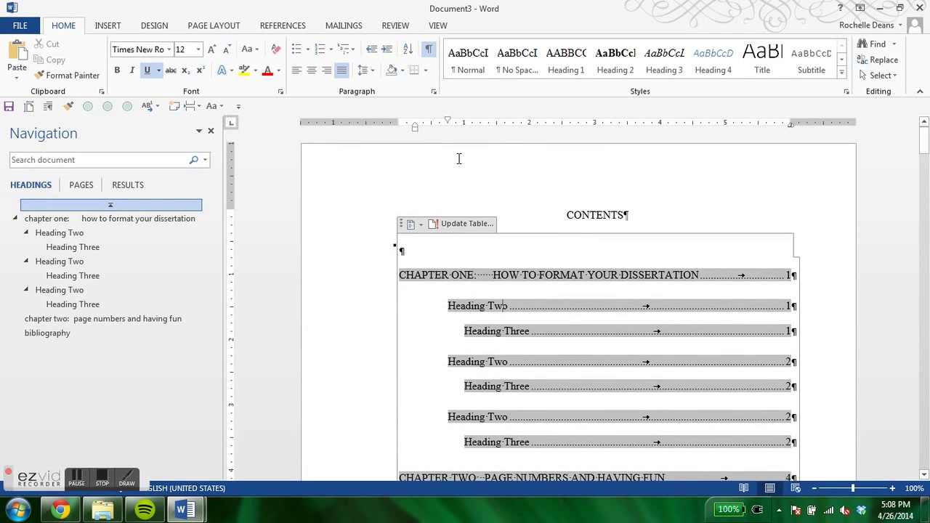
click(430, 52)
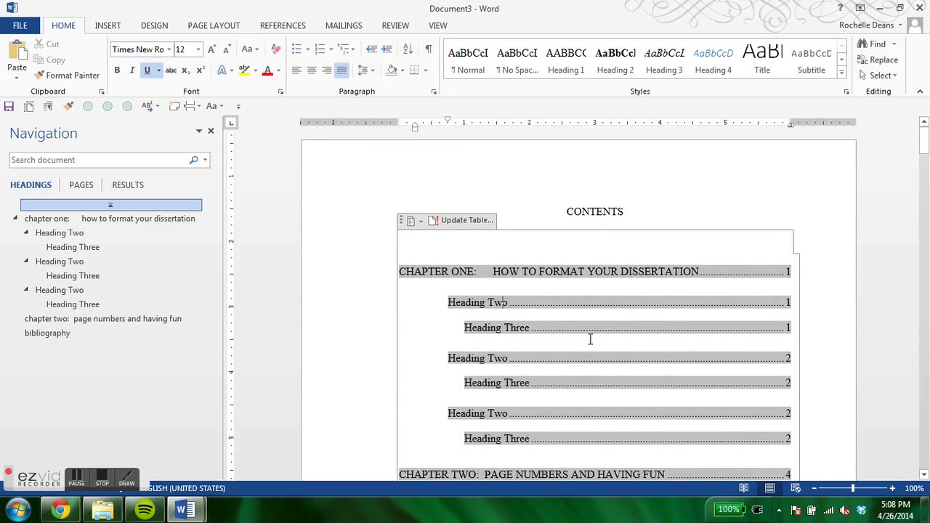
scroll(589, 338, down, 6)
click(554, 356)
scroll(362, 363, up, 5)
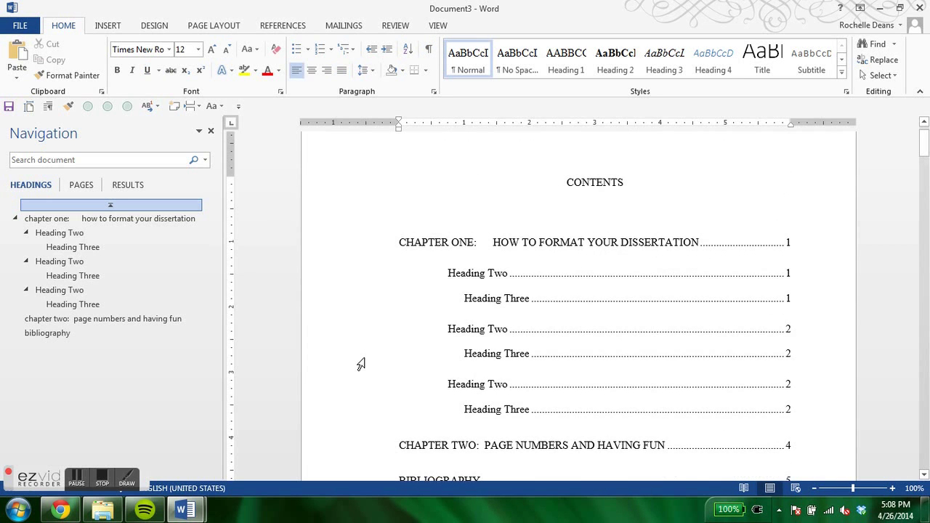
click(586, 298)
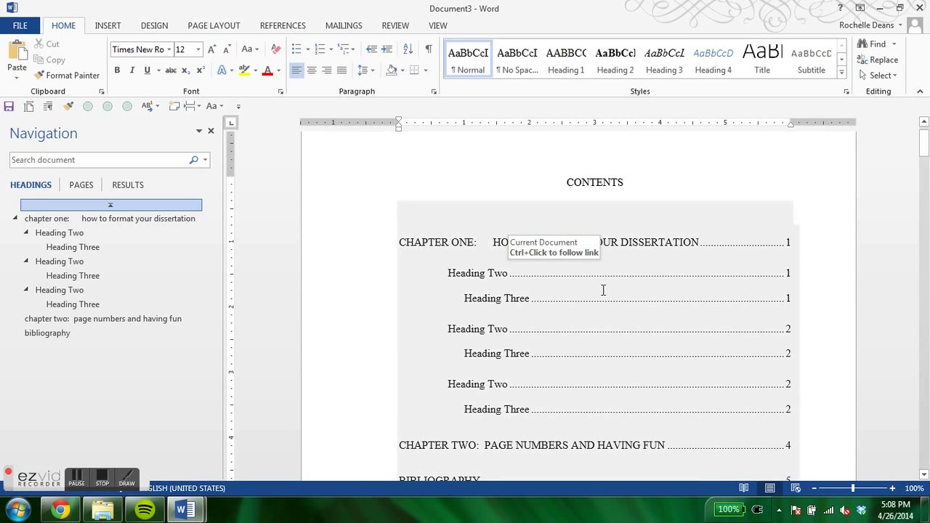
click(523, 178)
click(567, 266)
scroll(567, 266, down, 5)
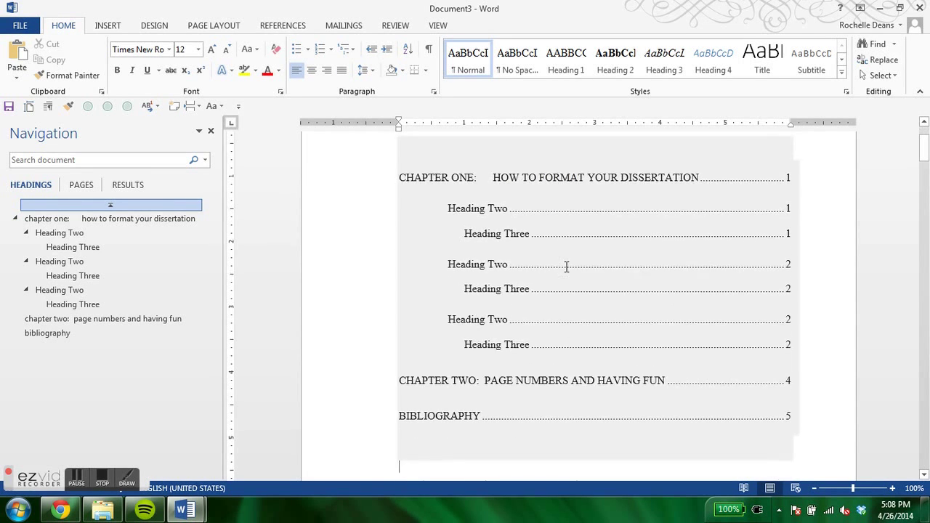
Customize the selected table of contents by setting its TOC 1 style to single line spacing, applied to new documents based on this template.
drag(565, 266, 398, 258)
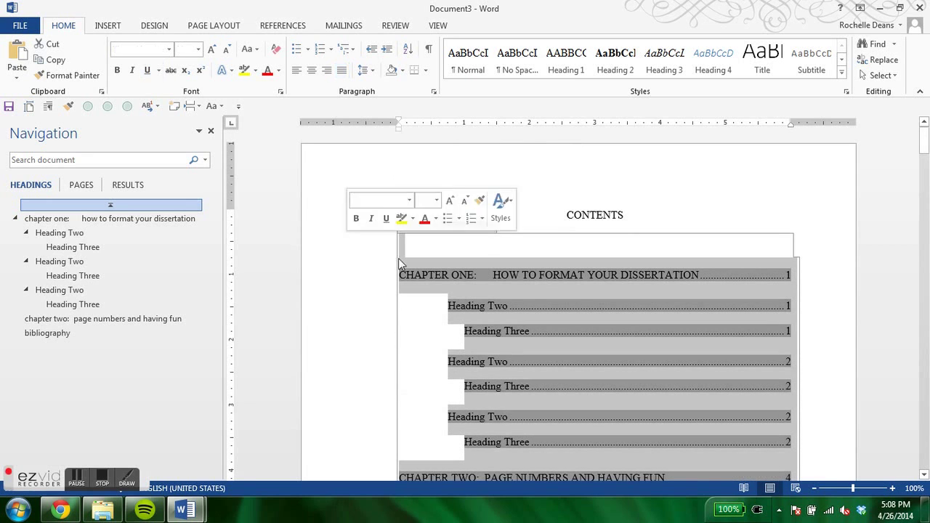
click(264, 29)
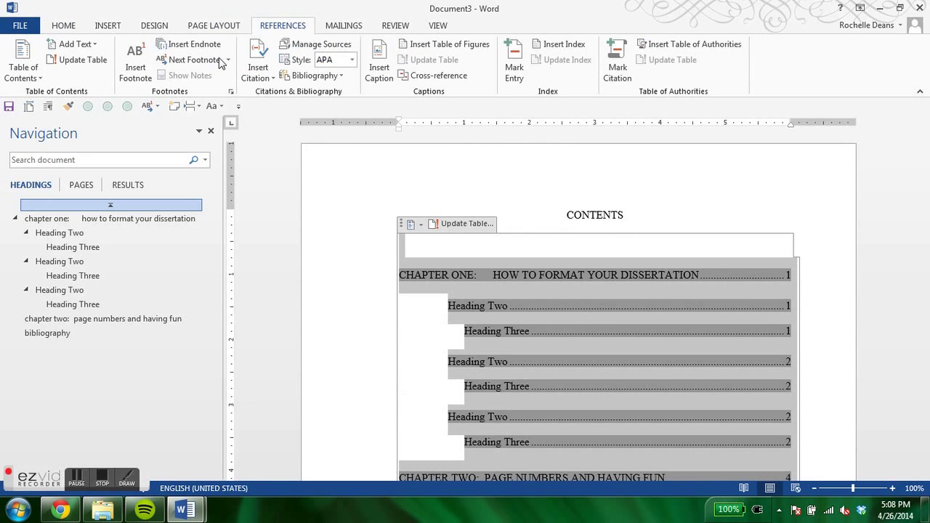
click(29, 73)
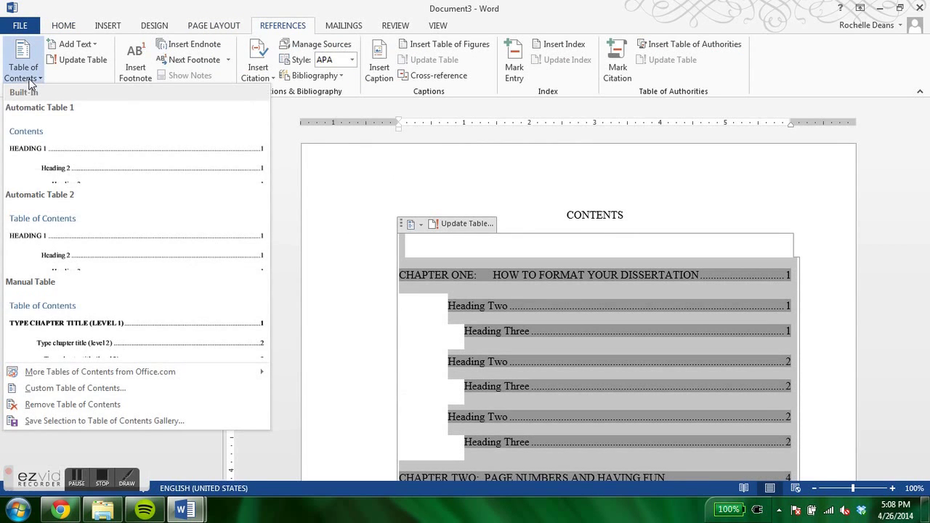
click(70, 390)
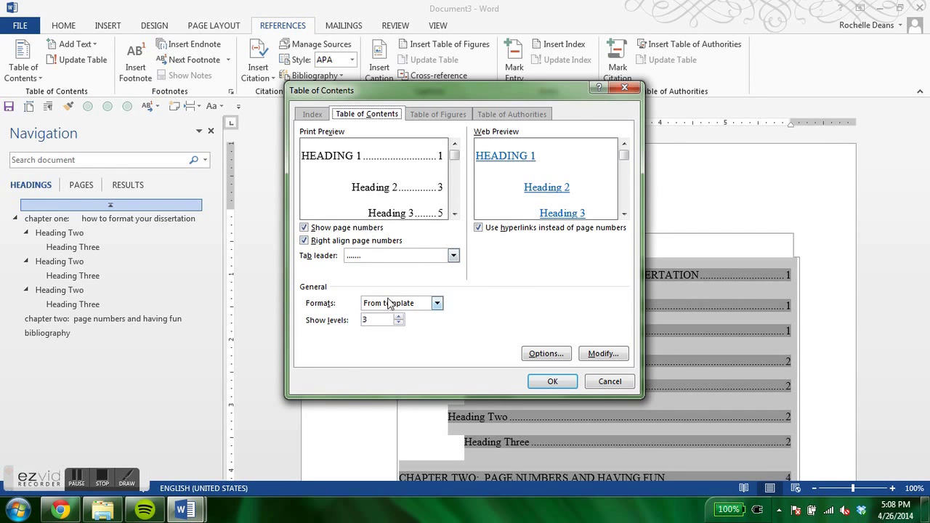
click(602, 353)
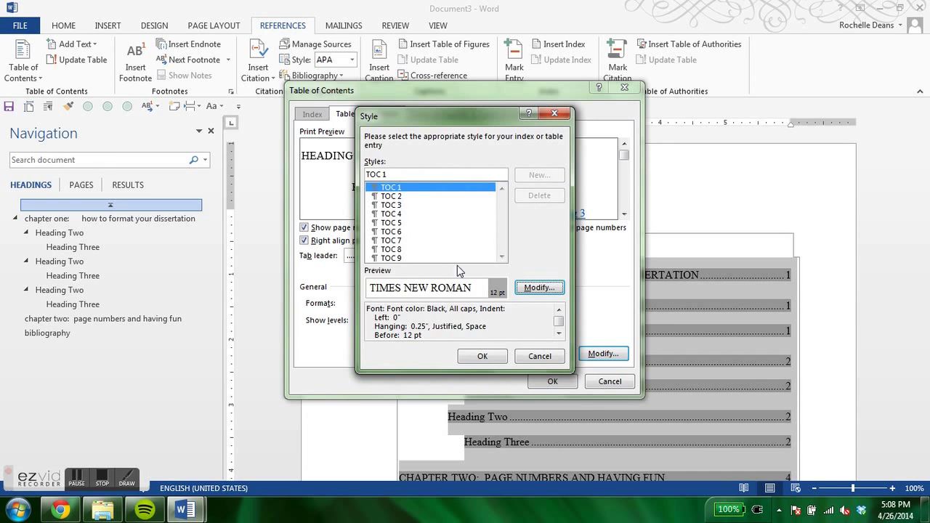
click(538, 288)
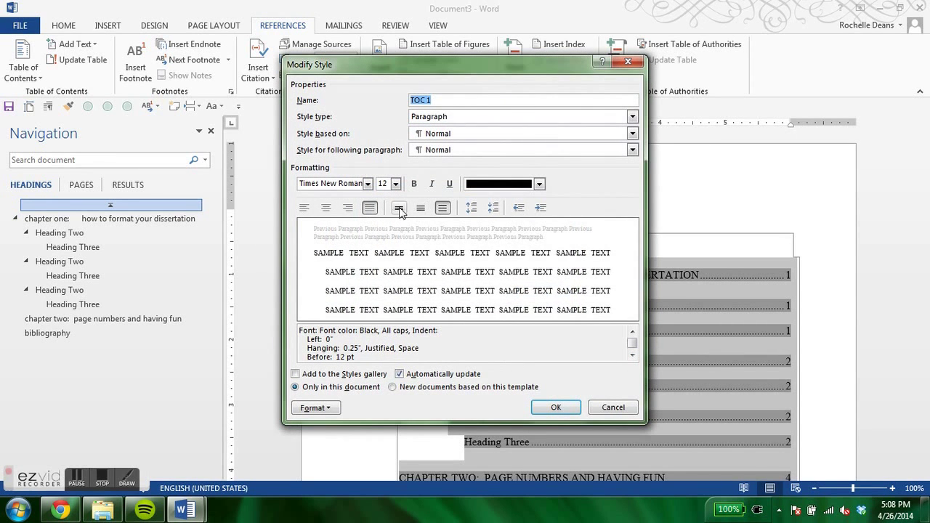
click(399, 209)
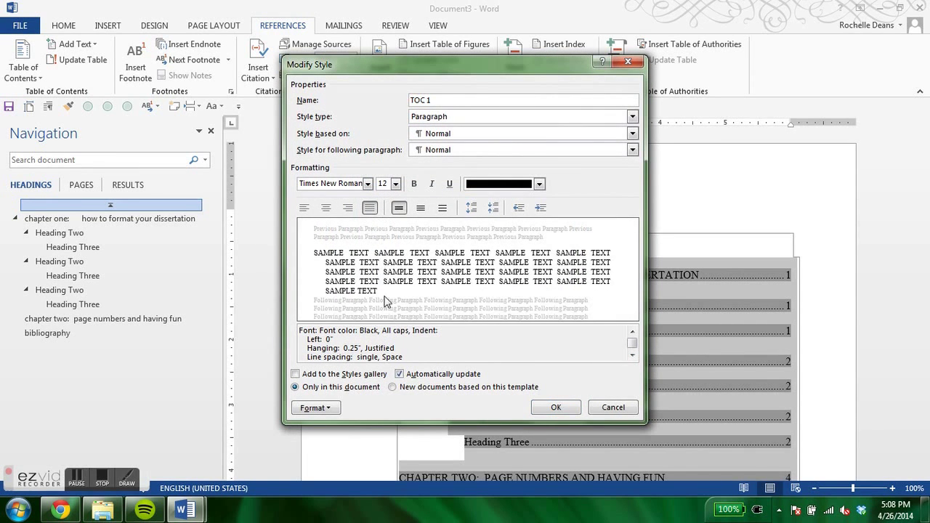
click(393, 387)
Check the TOC 1 style's font and paragraph settings and accept the style changes.
click(314, 408)
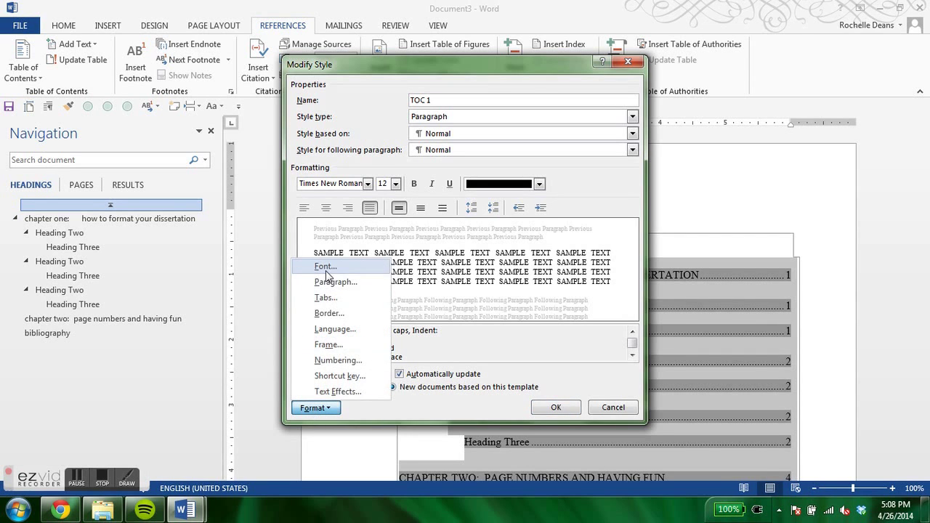
click(325, 268)
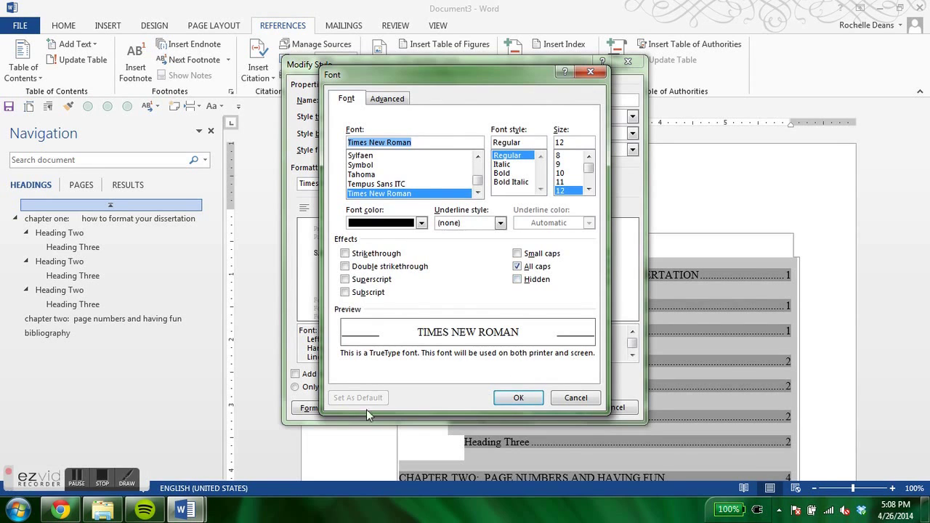
click(518, 398)
click(338, 408)
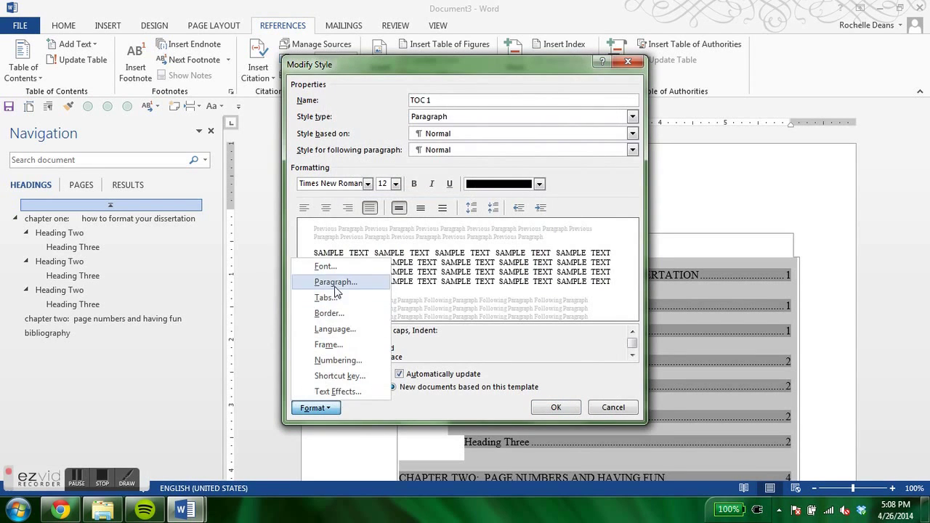
click(337, 286)
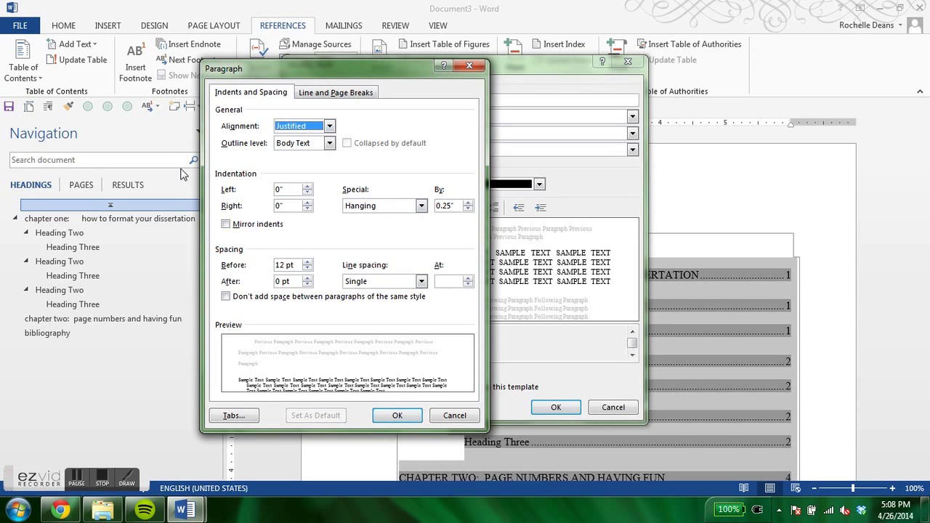
click(394, 416)
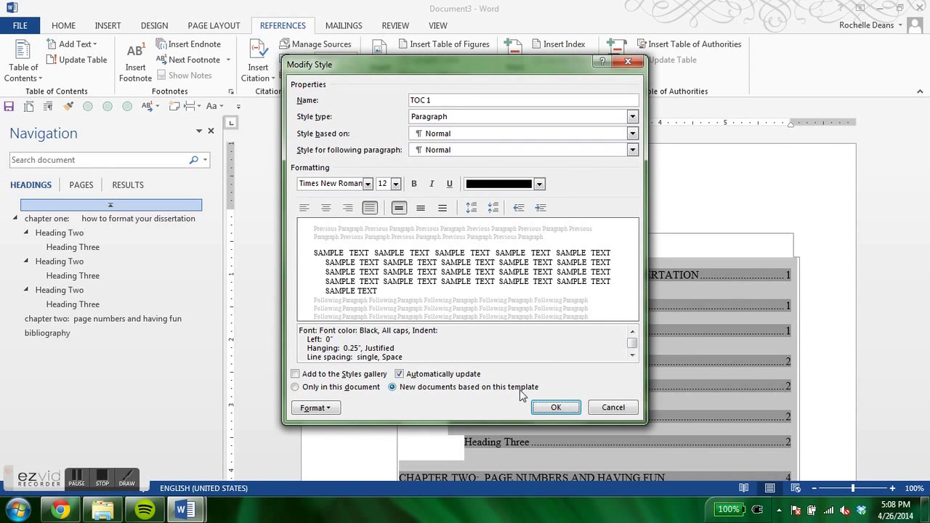
click(556, 407)
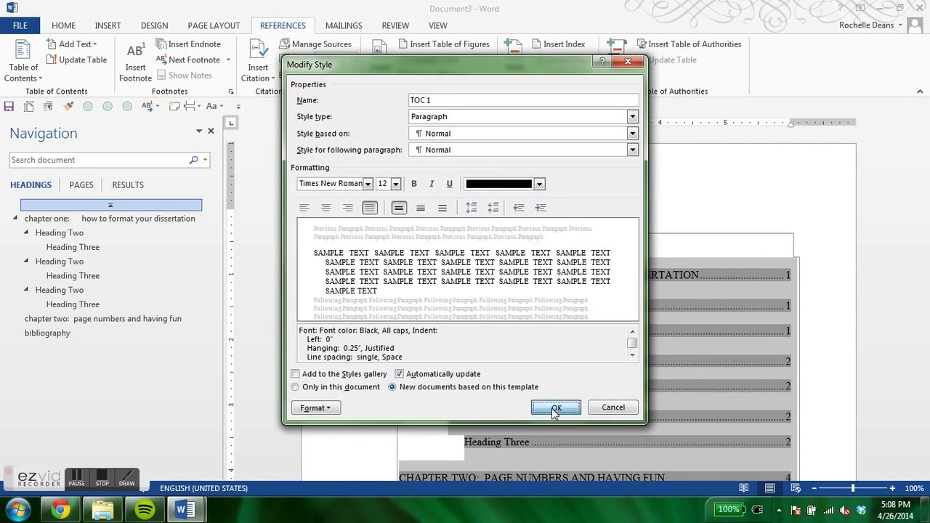
Modify the TOC 2 style to use single line spacing and left alignment.
click(386, 196)
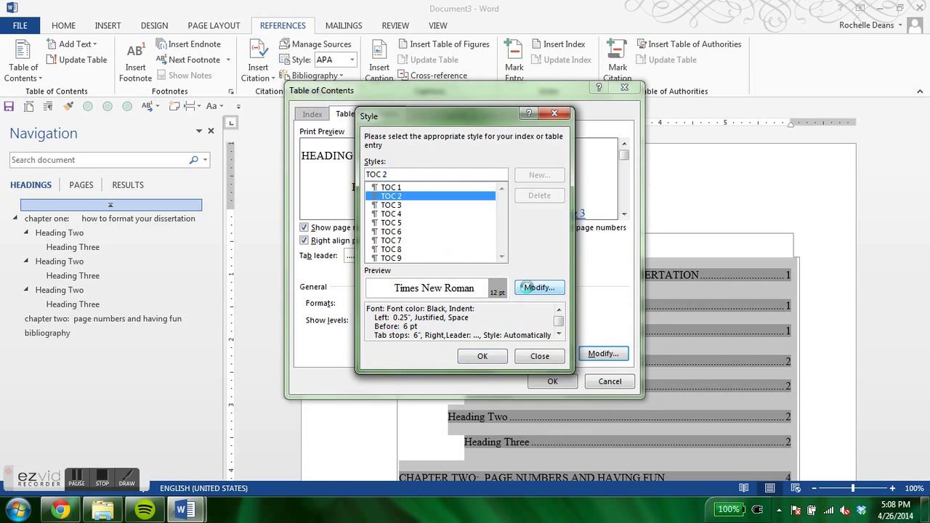
click(538, 288)
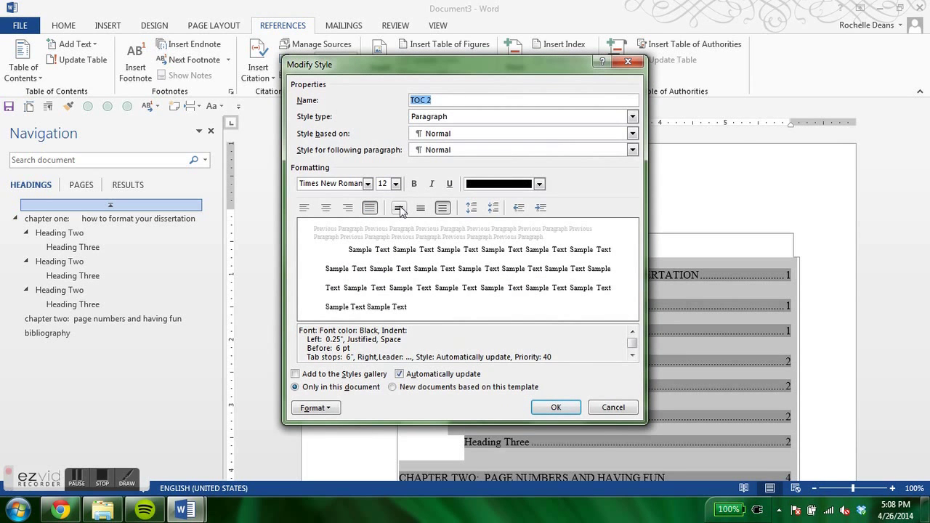
click(399, 208)
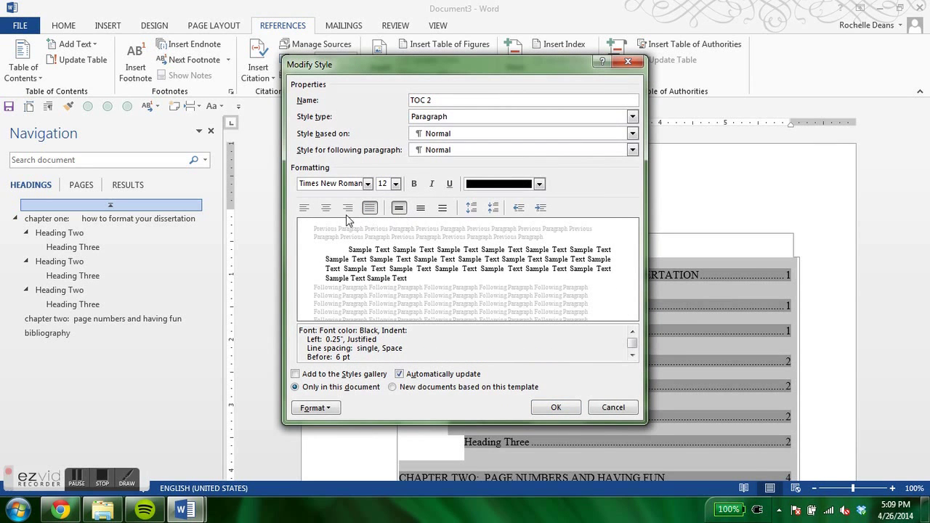
click(303, 209)
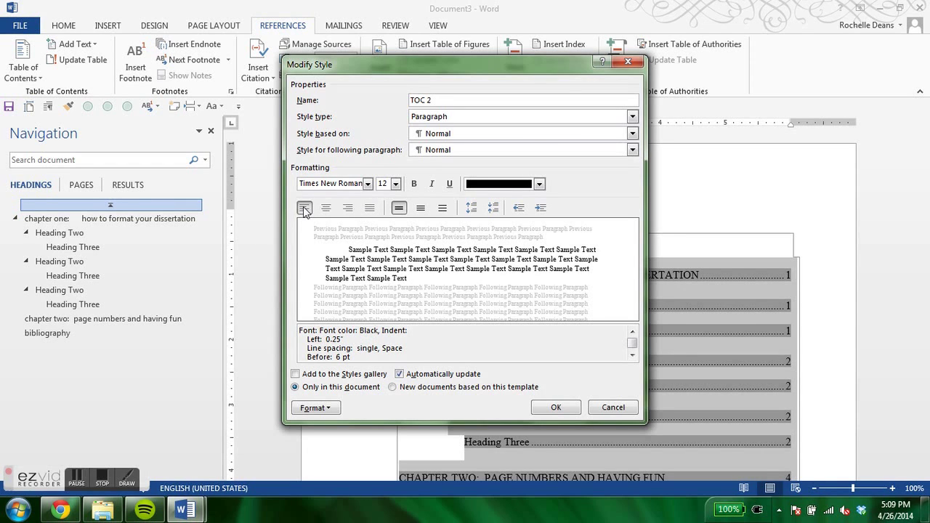
Give the TOC 2 style a 0.5" hanging indent, review its tab stop settings and accept the style changes.
click(333, 408)
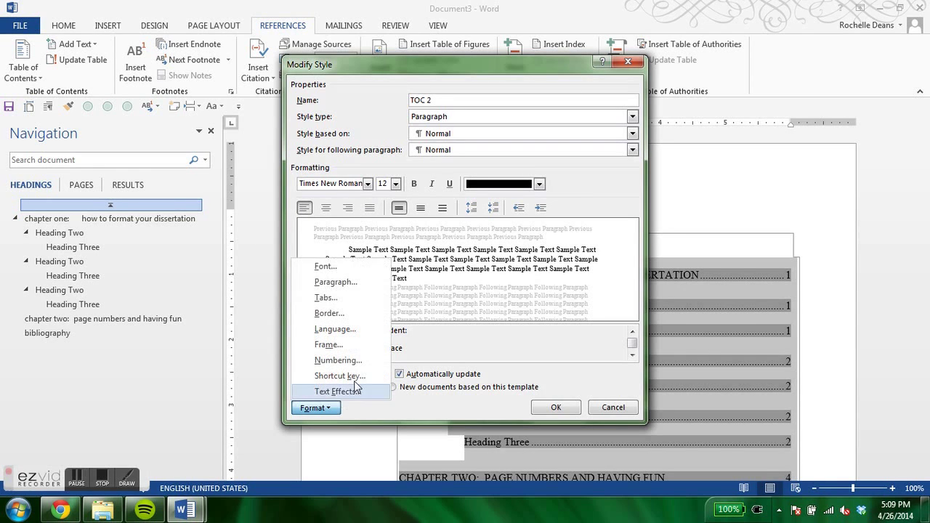
click(335, 281)
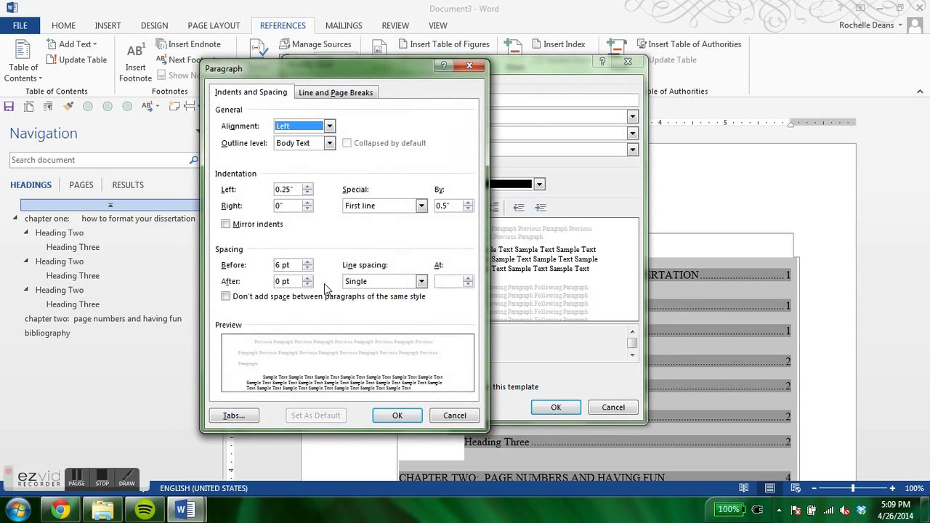
click(375, 209)
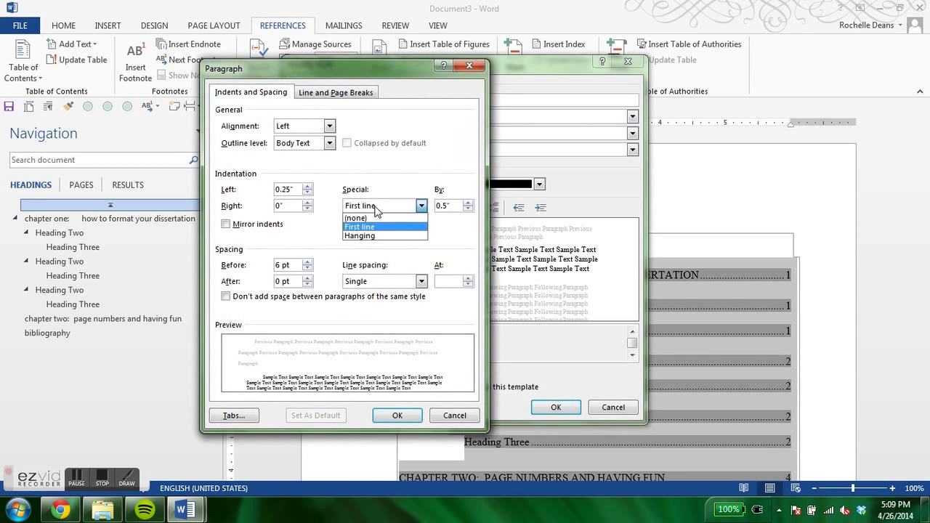
click(360, 235)
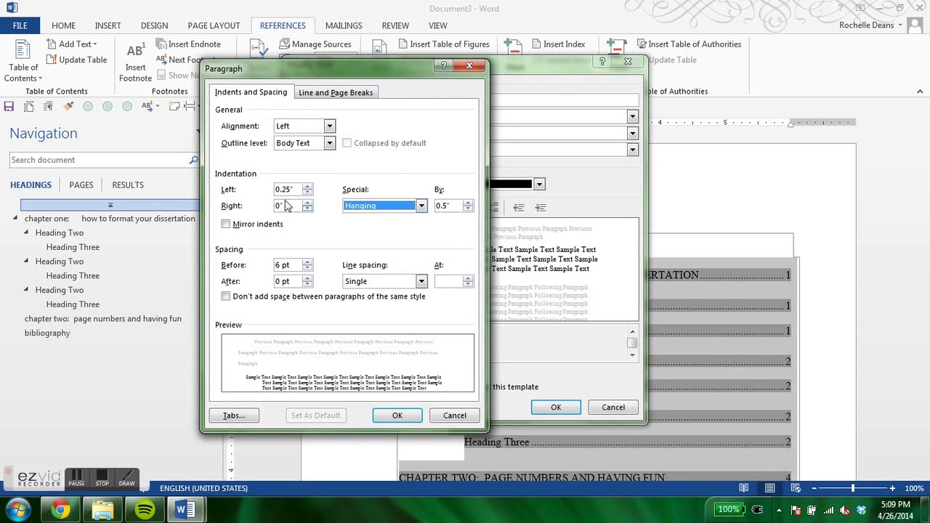
drag(286, 190, 292, 191)
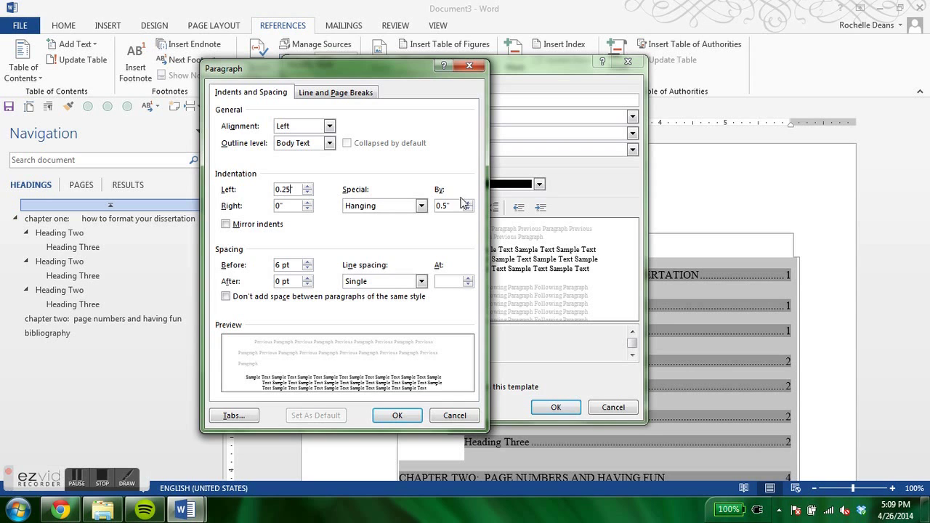
click(233, 416)
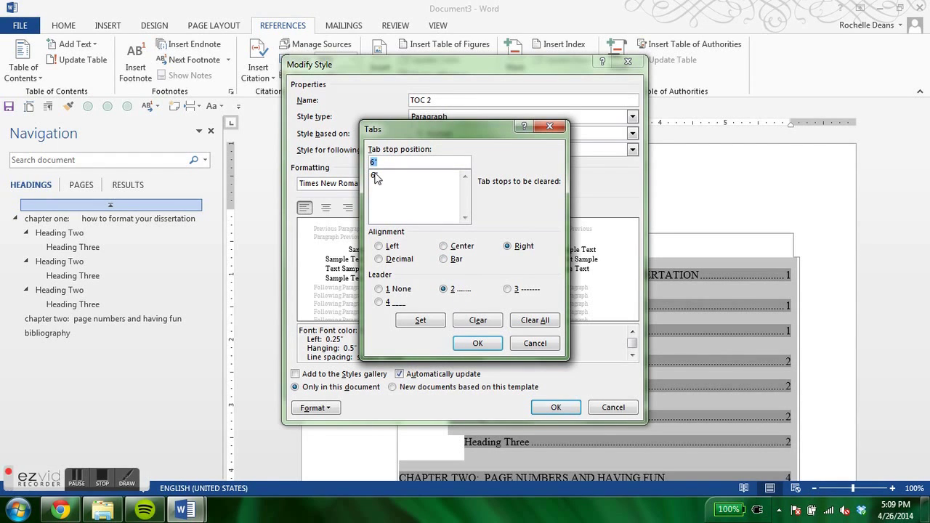
click(459, 341)
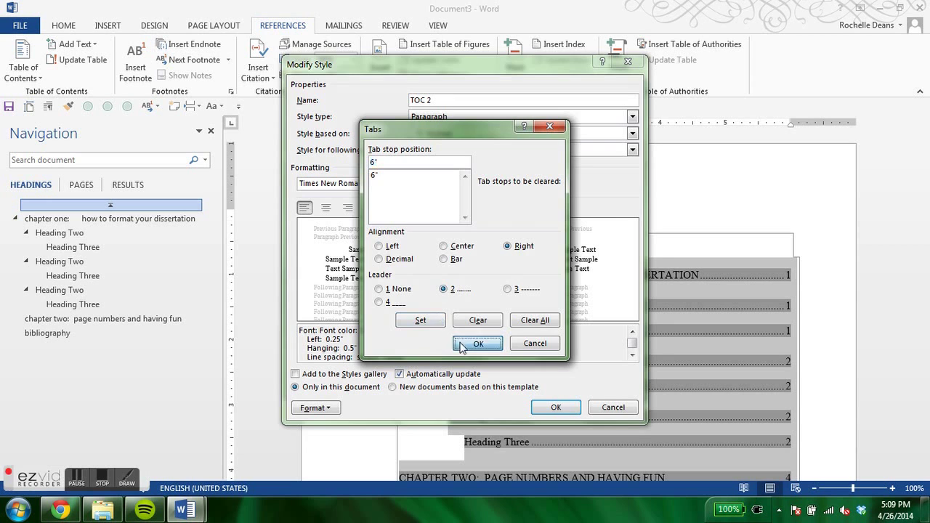
click(554, 407)
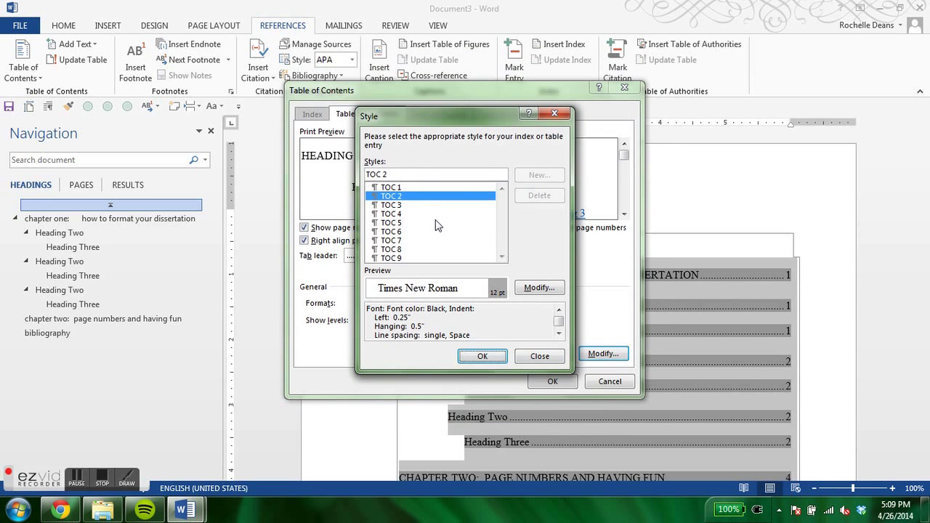
Make the TOC 2 style changes apply to new documents based on this template.
click(540, 287)
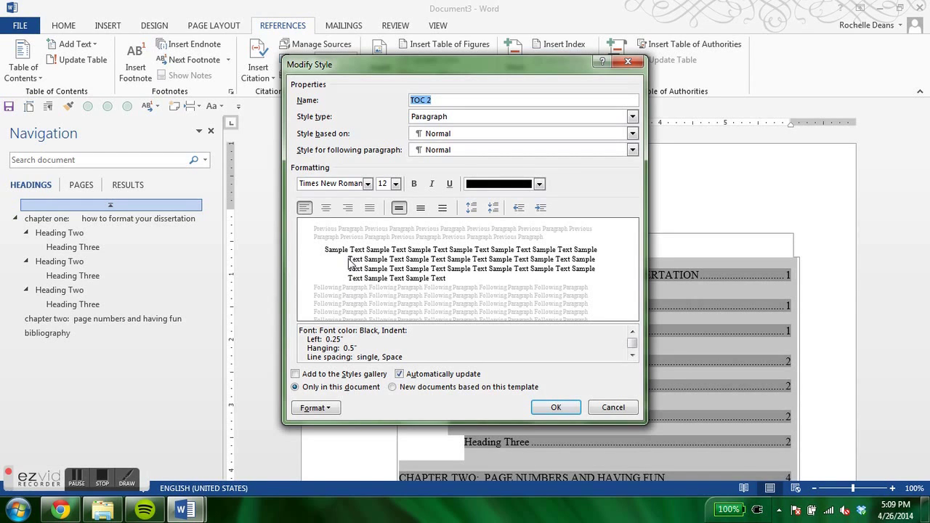
click(411, 387)
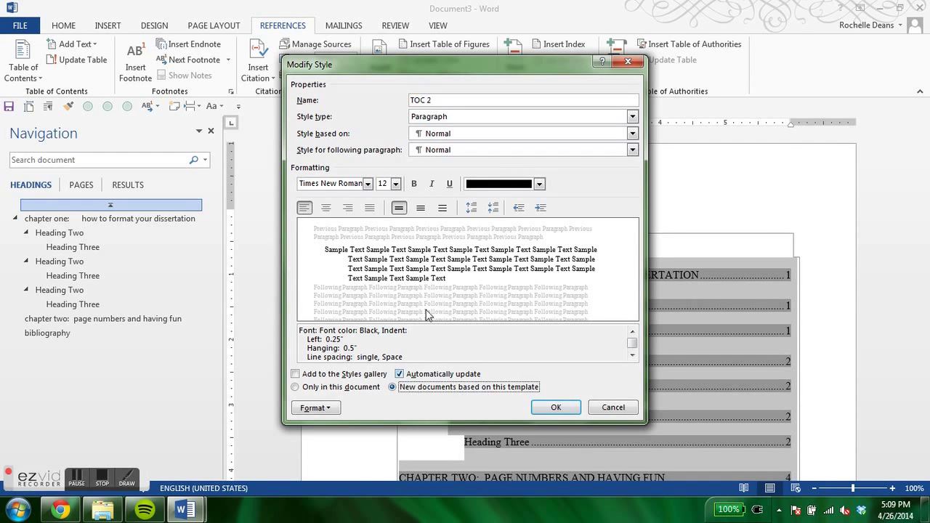
click(552, 407)
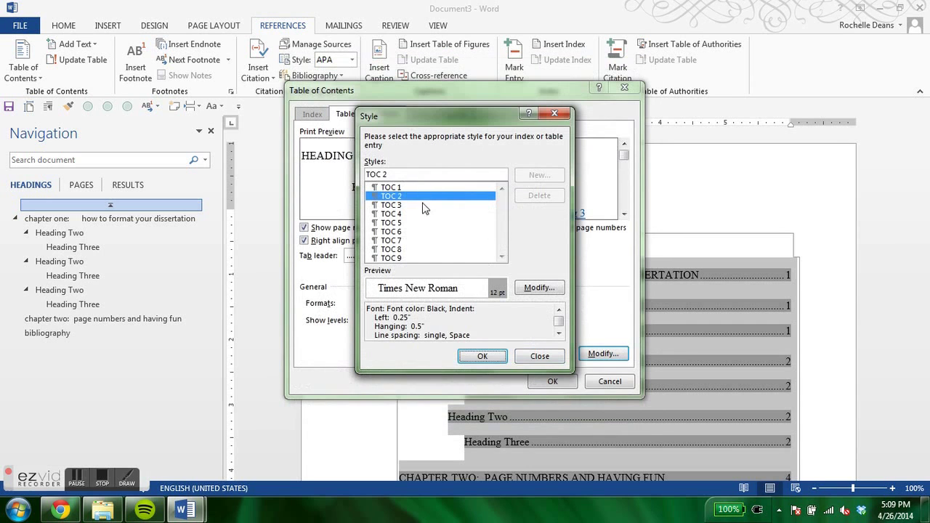
Modify the TOC 3 style to single line spacing and left alignment, applied to new documents based on this template.
click(426, 205)
click(538, 288)
click(399, 208)
click(305, 207)
click(393, 387)
Set the TOC 3 style's special indentation to (none), review its tab stops and accept the style changes.
click(314, 407)
click(356, 280)
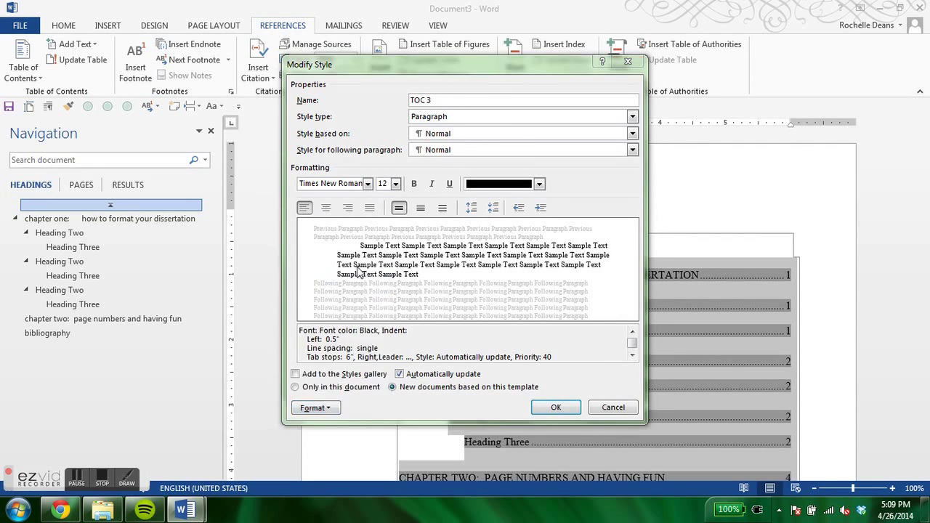
click(365, 210)
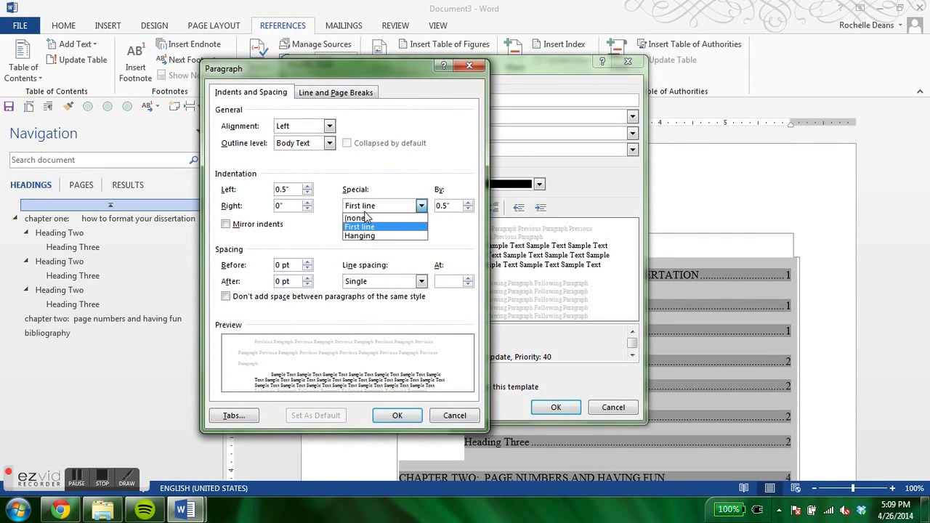
click(367, 217)
click(411, 210)
click(411, 210)
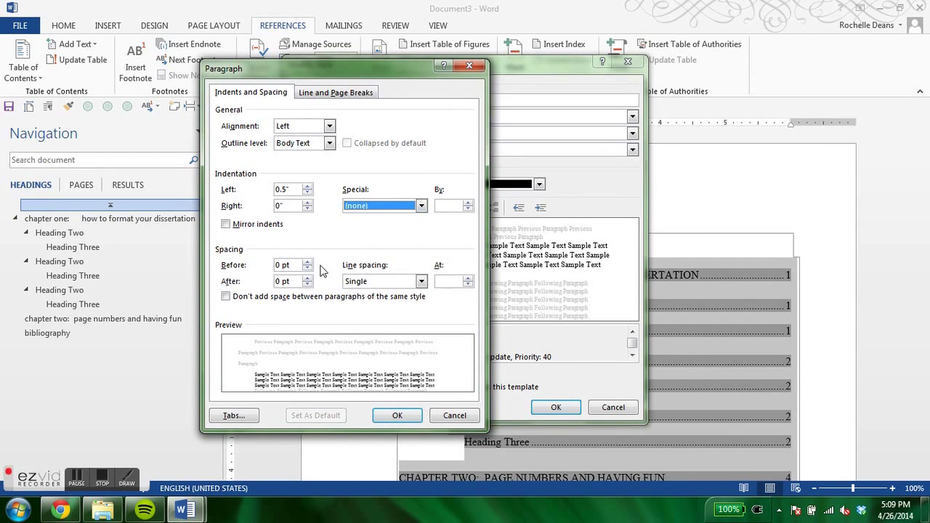
click(234, 415)
click(487, 343)
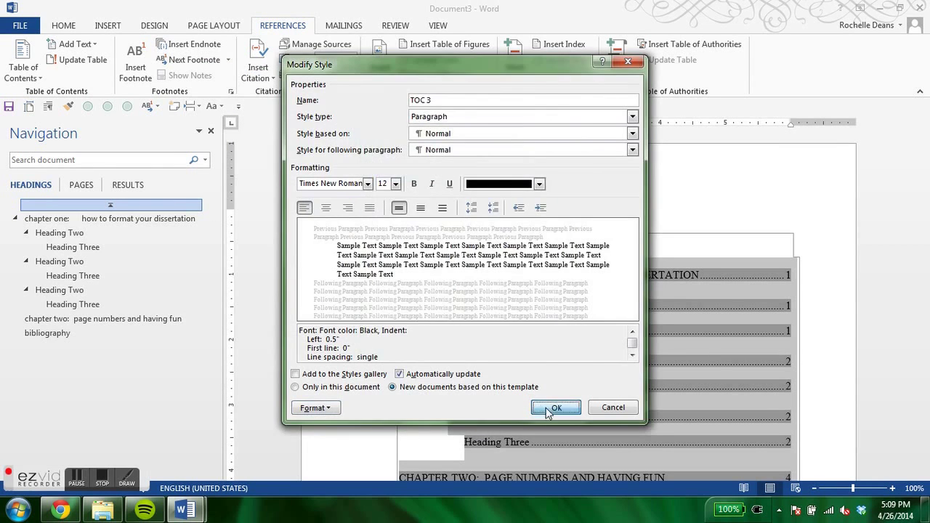
click(556, 407)
Recheck the indentation and spacing in the TOC 2 style's paragraph settings and close them.
click(391, 196)
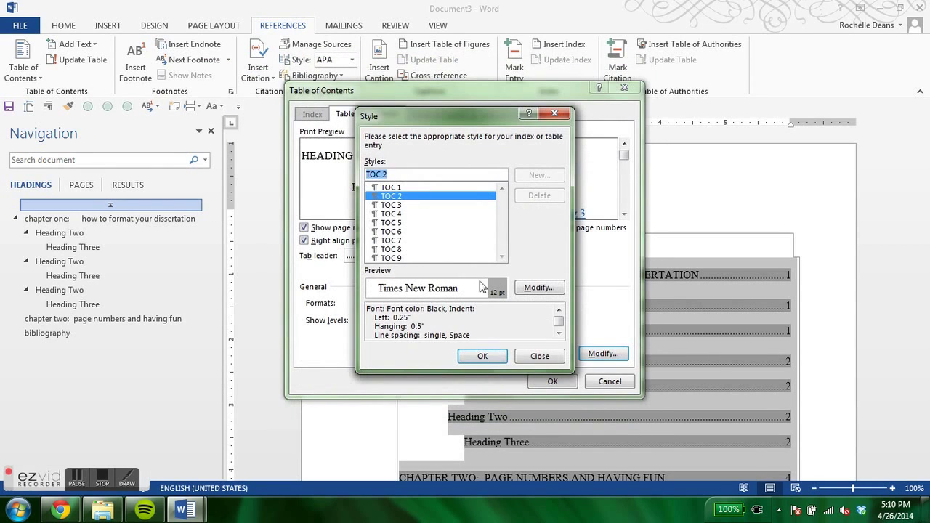
click(541, 287)
click(316, 407)
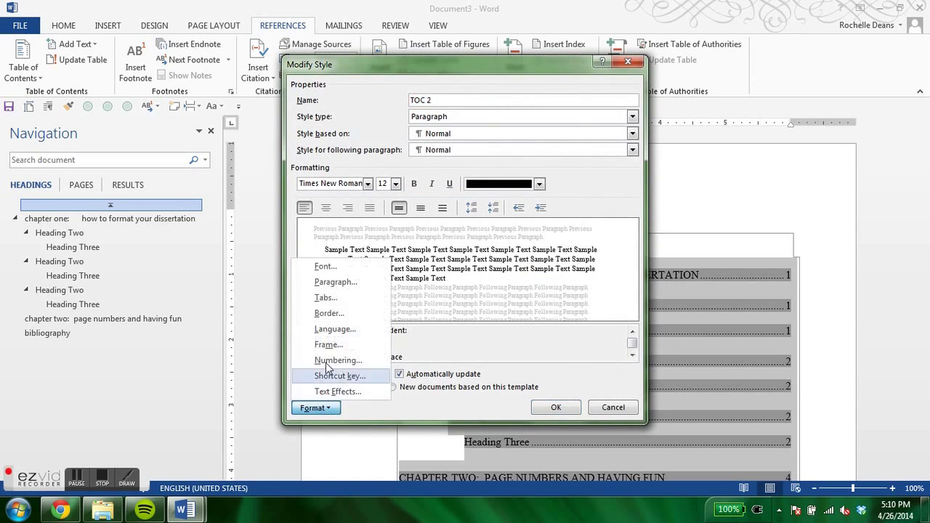
click(328, 285)
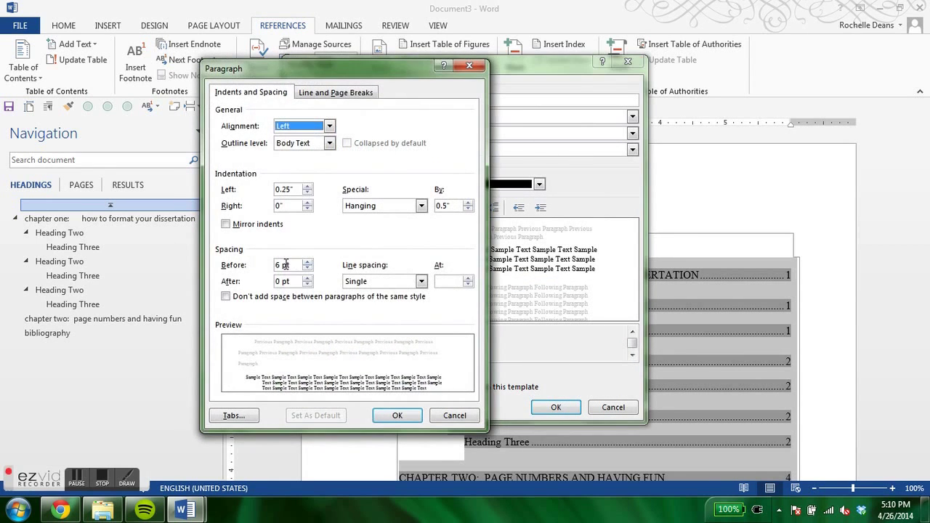
click(398, 415)
click(556, 407)
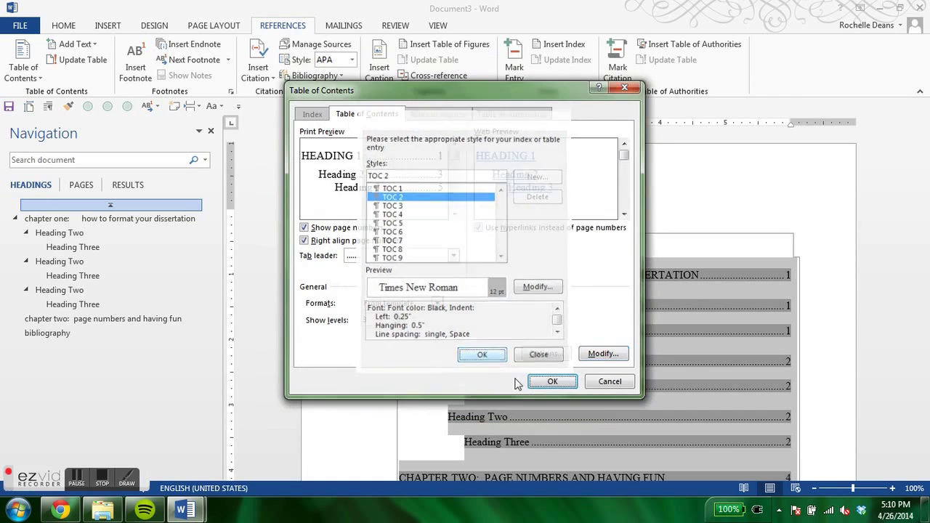
Apply the modified TOC styles to the document's table of contents.
click(482, 356)
click(546, 382)
click(441, 293)
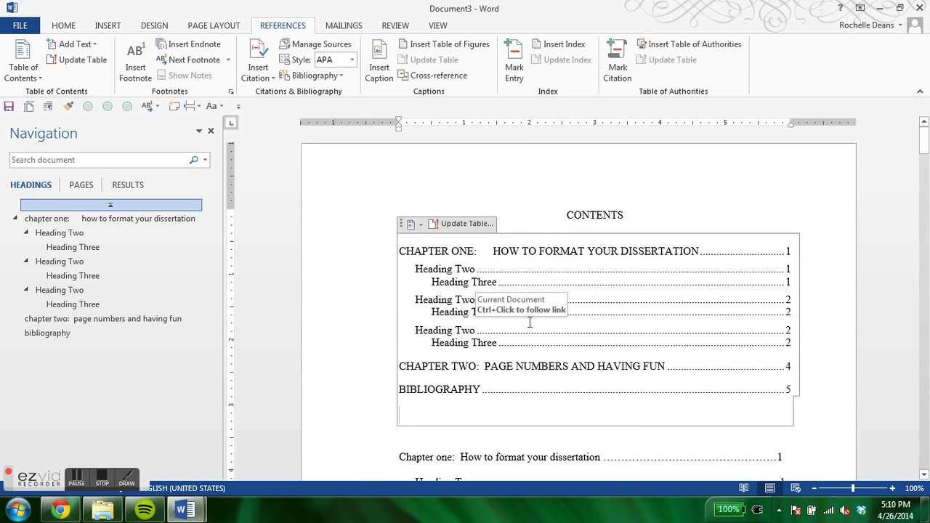
Go to the chapter one heading and show the formatting marks.
click(97, 219)
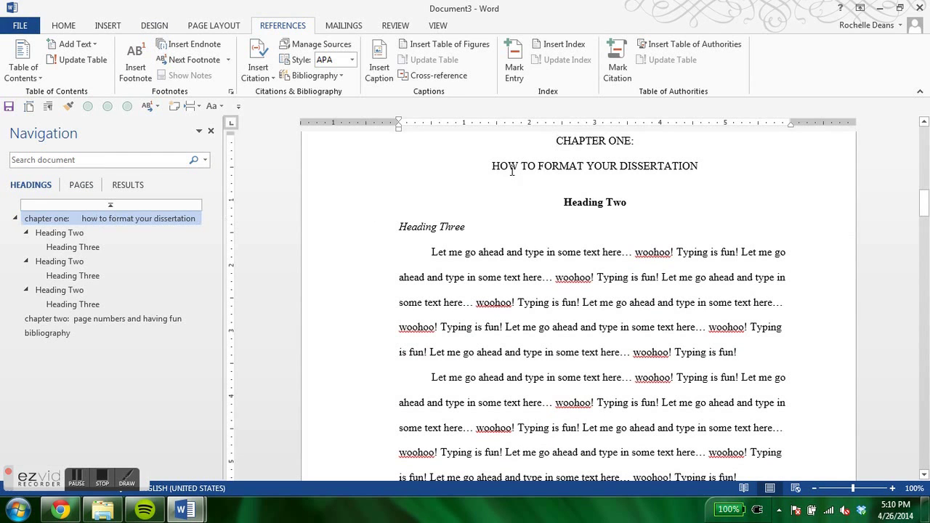
click(72, 26)
click(428, 50)
Replace the line break after "CHAPTER ONE:" with a paragraph break, splitting the chapter heading into two paragraphs.
click(665, 141)
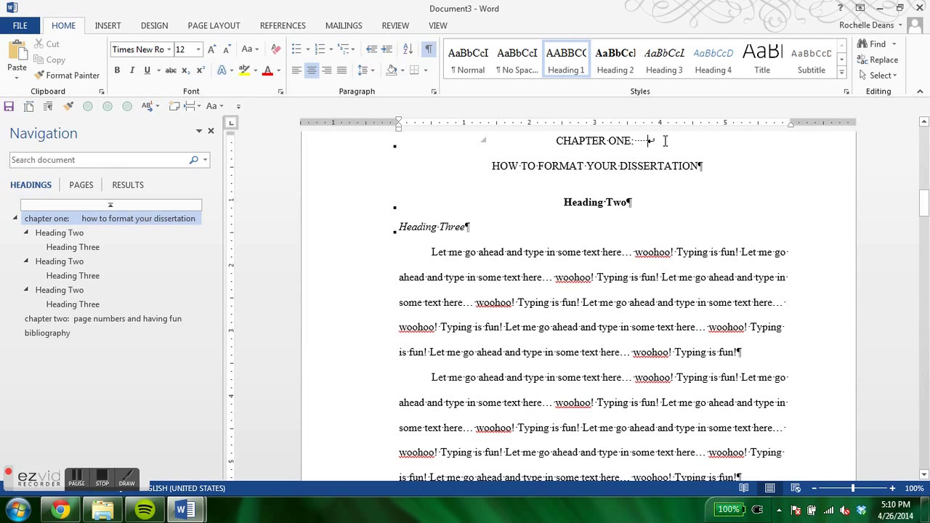
key(Delete)
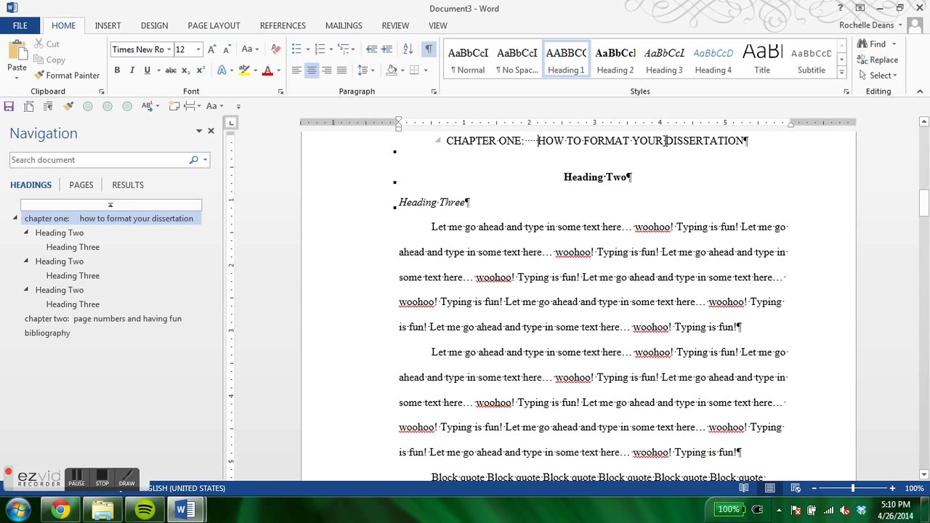
key(Return)
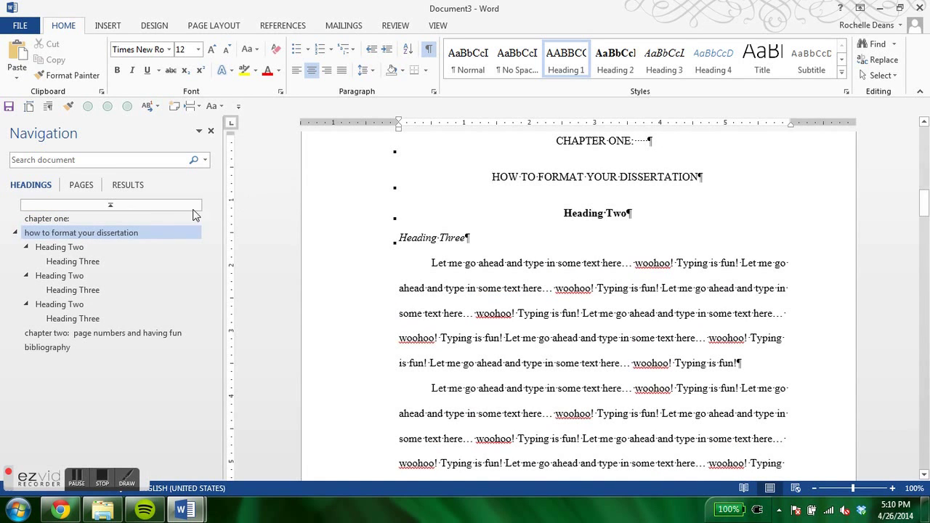
Return to the contents page and update the entire table of contents.
click(145, 208)
right_click(542, 267)
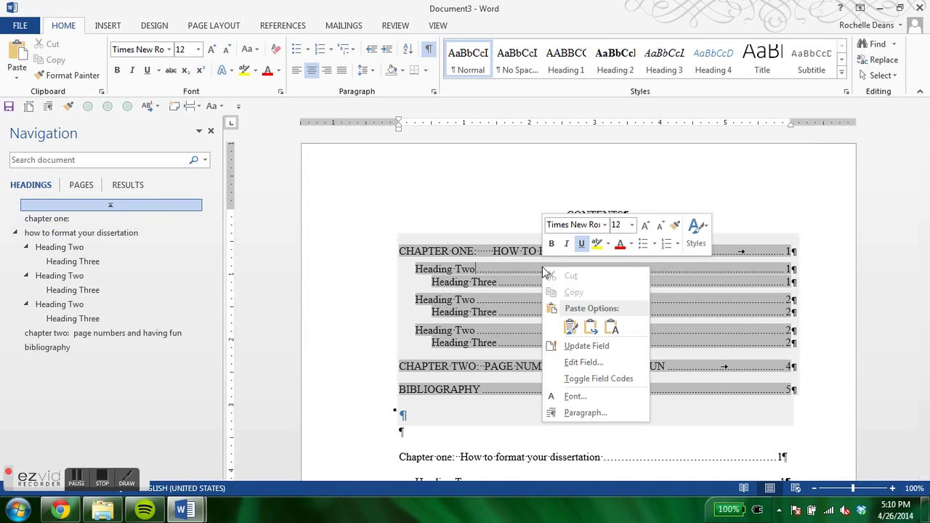
click(590, 344)
click(442, 254)
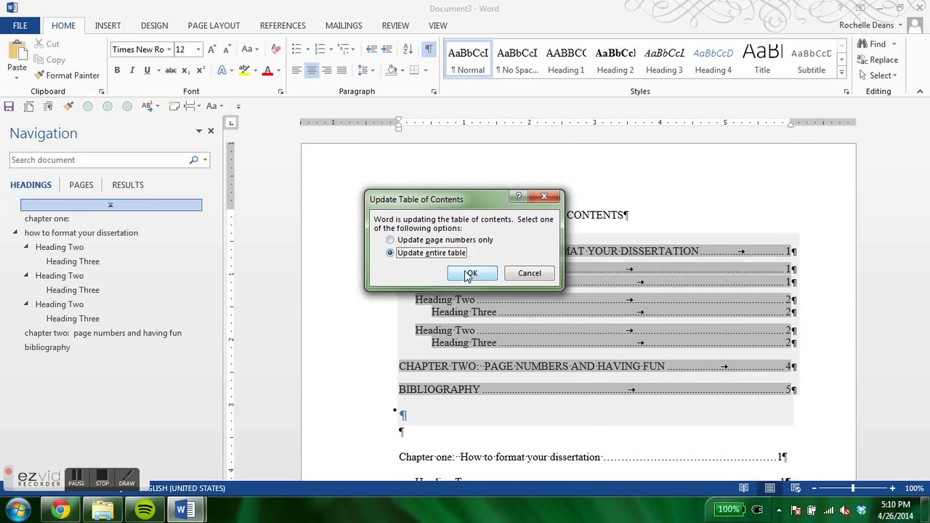
click(472, 272)
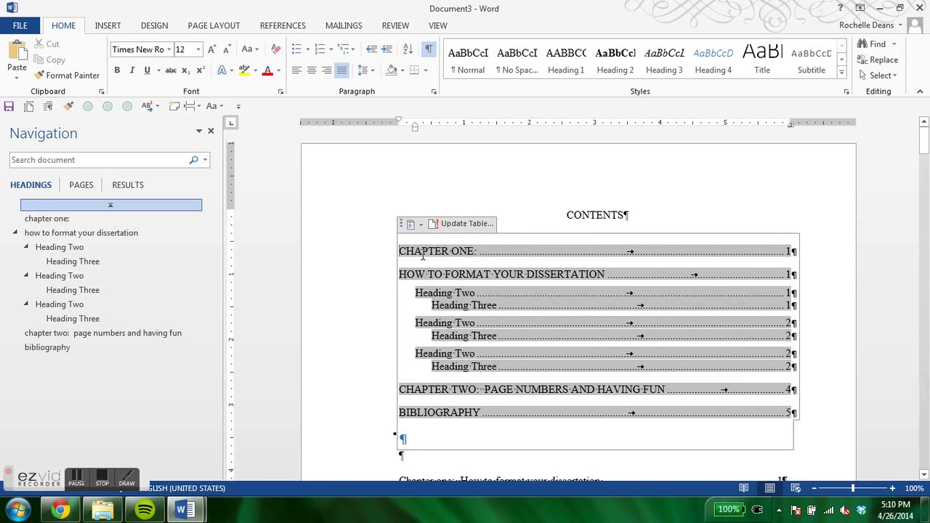
Rejoin the chapter one heading by replacing the paragraph break after "CHAPTER ONE:" with a manual line break.
click(70, 220)
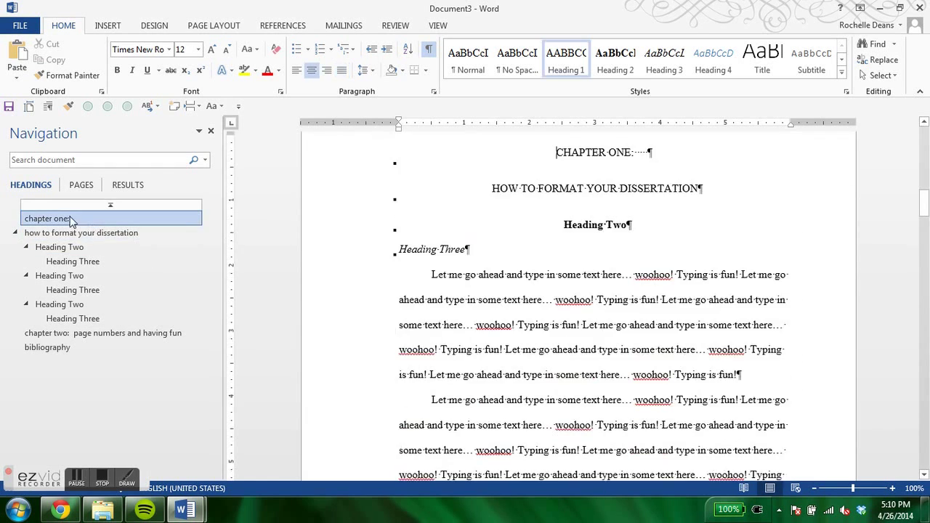
click(696, 145)
key(Delete)
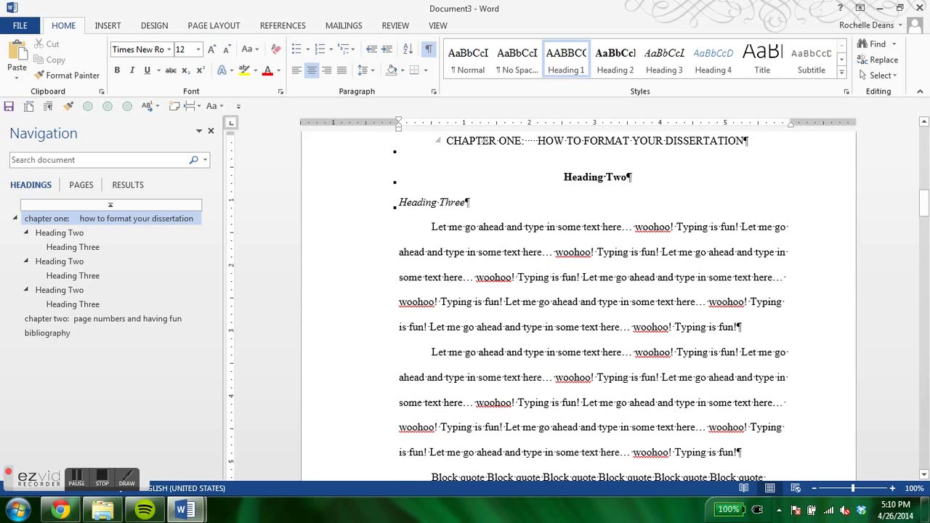
key(shift+Return)
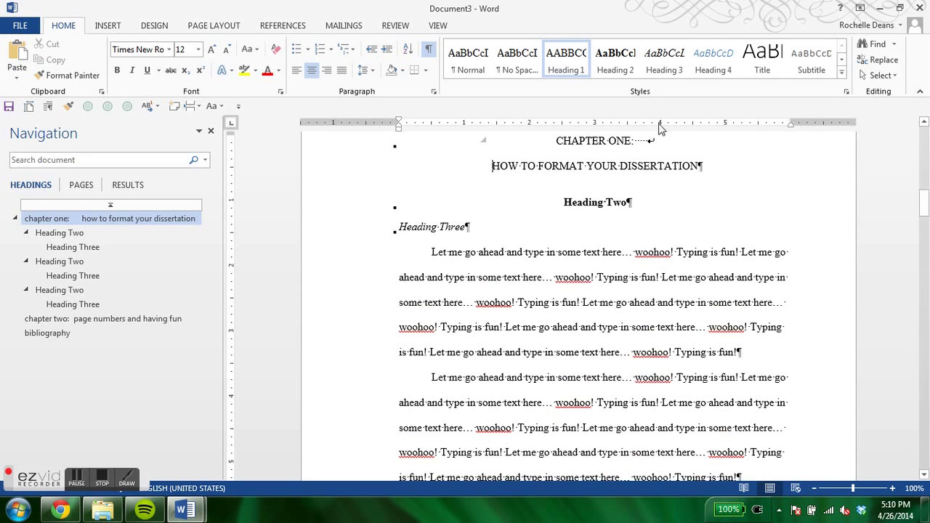
Return to the contents page and update the entire table of contents to match the rejoined chapter one heading.
click(78, 204)
right_click(517, 249)
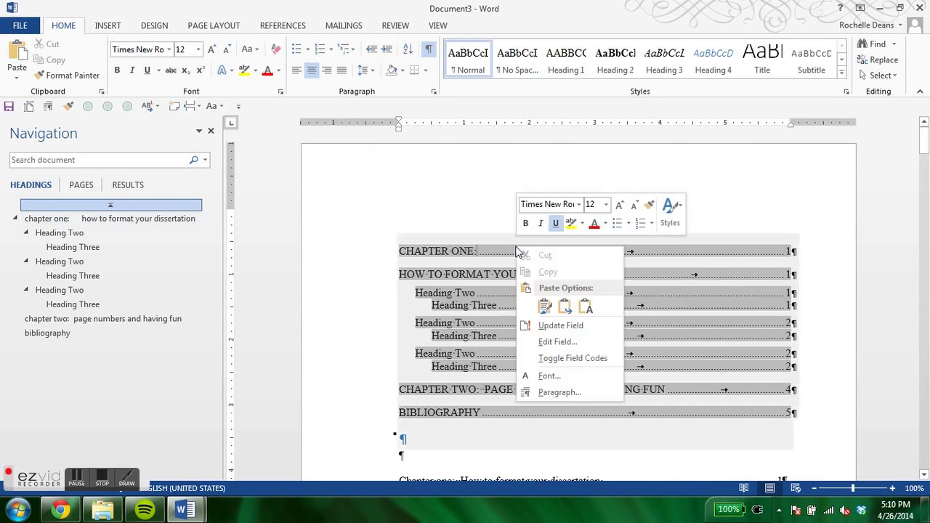
click(555, 321)
click(447, 254)
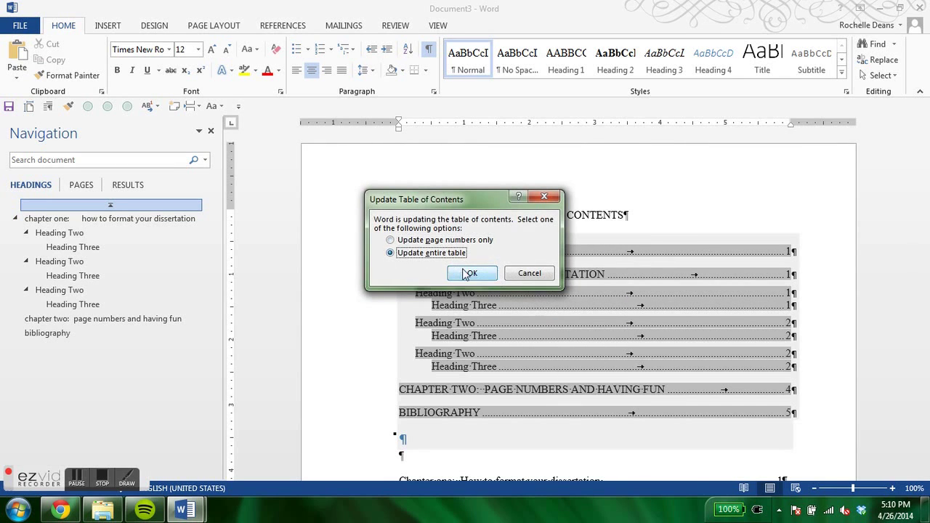
click(471, 272)
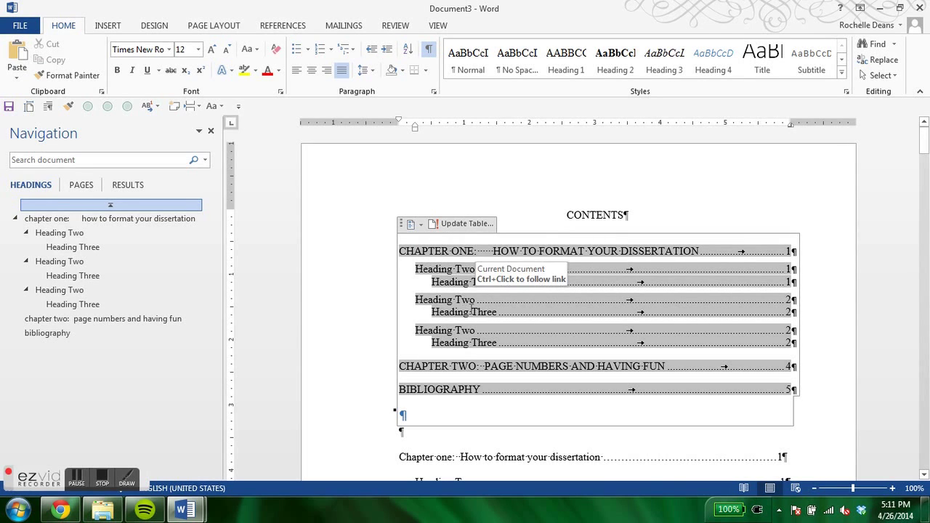
Delete the manually typed contents entries and the empty paragraphs between the automatic table of contents and the section break.
scroll(436, 414, down, 1)
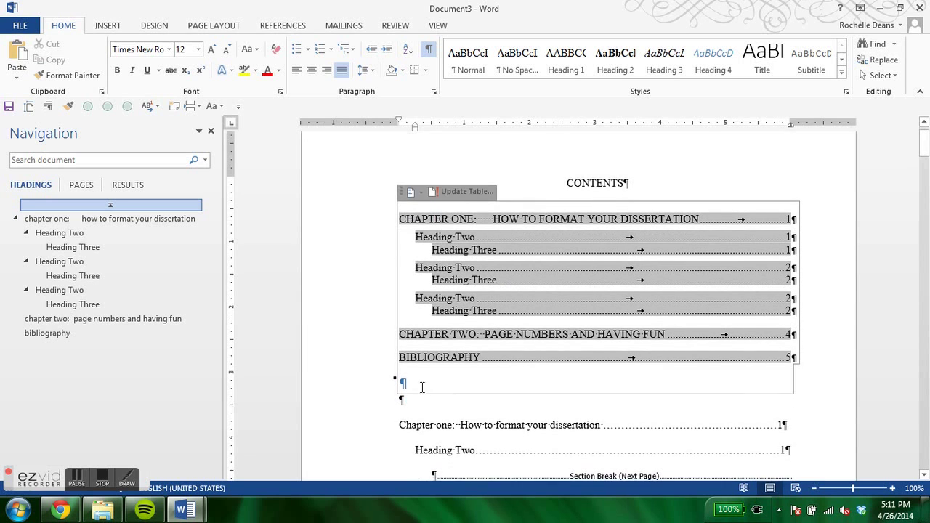
key(Down)
drag(655, 404, 832, 460)
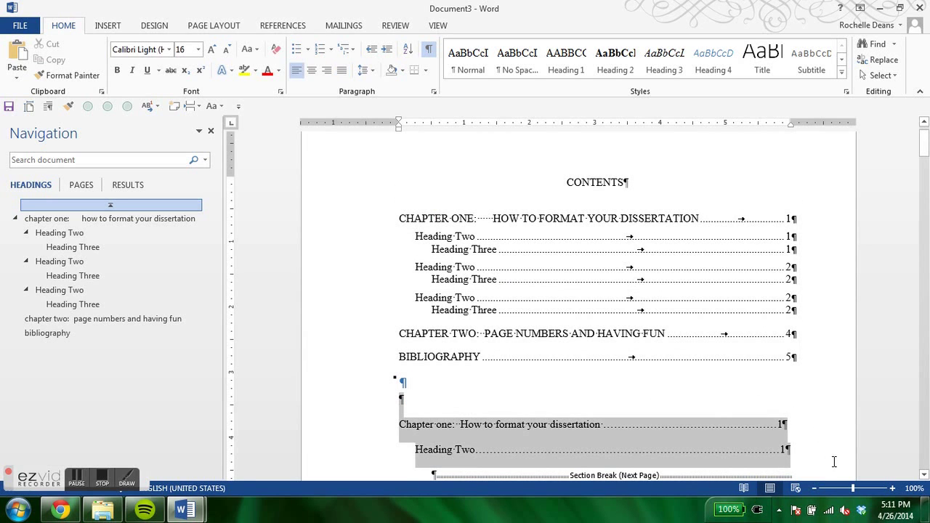
key(Delete)
key(BackSpace)
key(BackSpace)
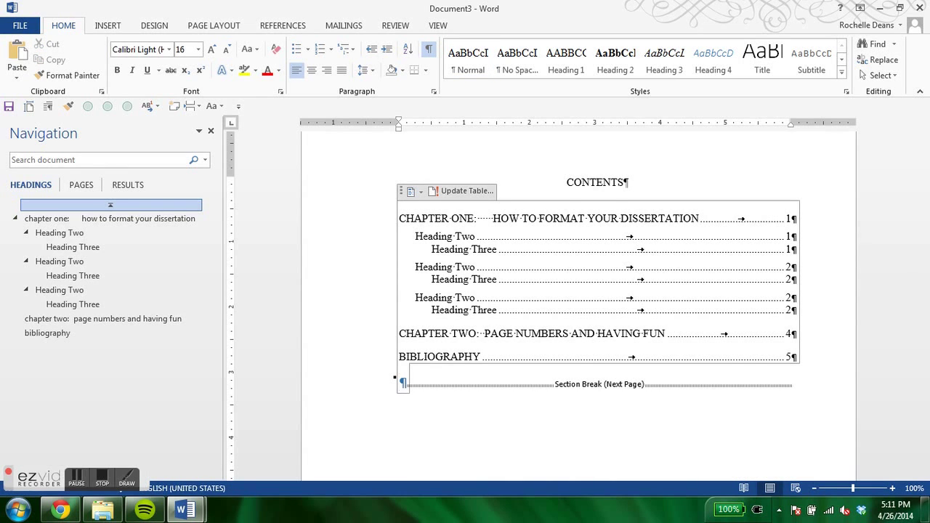
Undo the last deletion below the table of contents.
key(shift+Up)
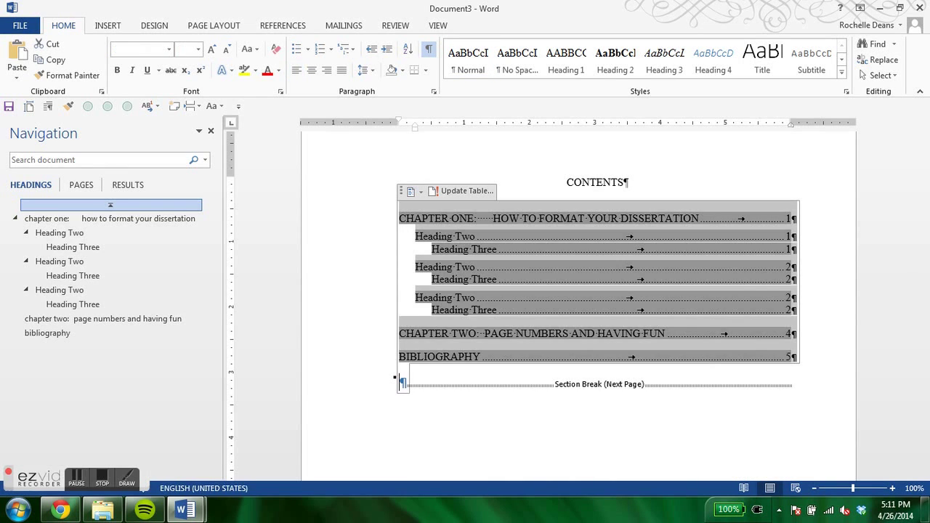
click(477, 260)
scroll(368, 276, down, 3)
scroll(369, 280, down, 6)
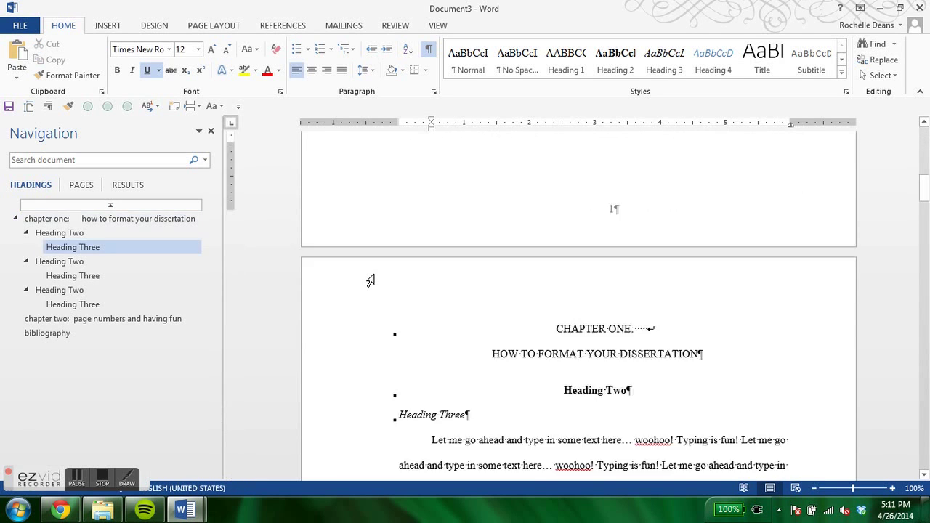
scroll(371, 282, up, 2)
scroll(577, 261, up, 8)
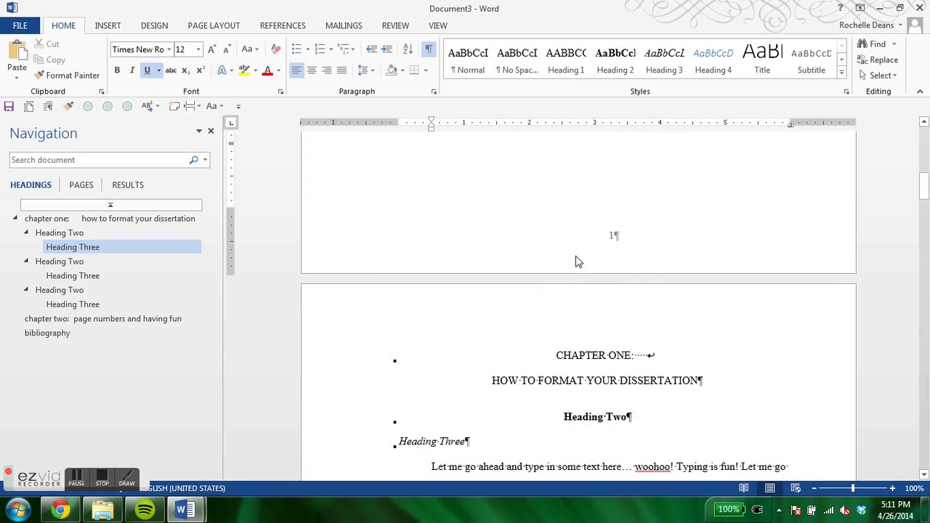
scroll(632, 296, up, 4)
key(ctrl+z)
Set the page number format in the contents section's first page footer to lowercase Roman numerals (i, ii, iii, ...).
scroll(624, 350, down, 4)
scroll(624, 350, down, 2)
right_click(609, 380)
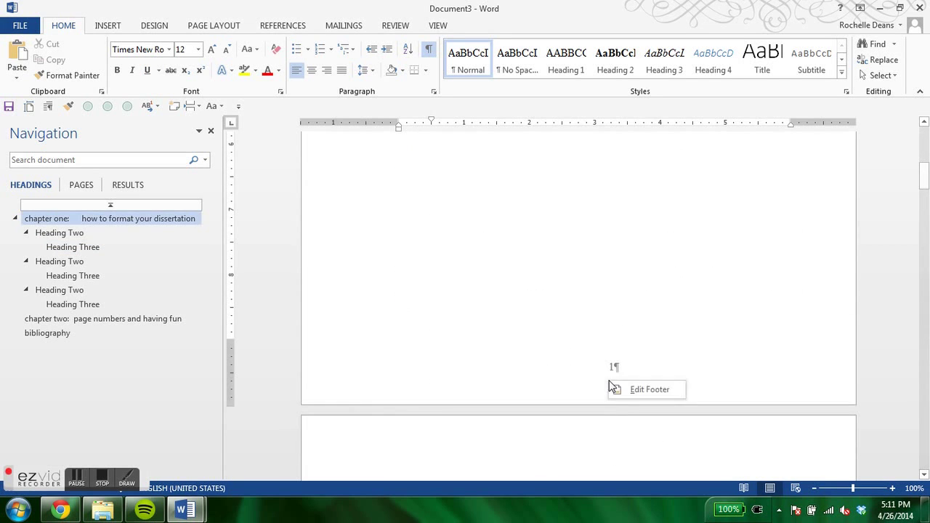
click(630, 391)
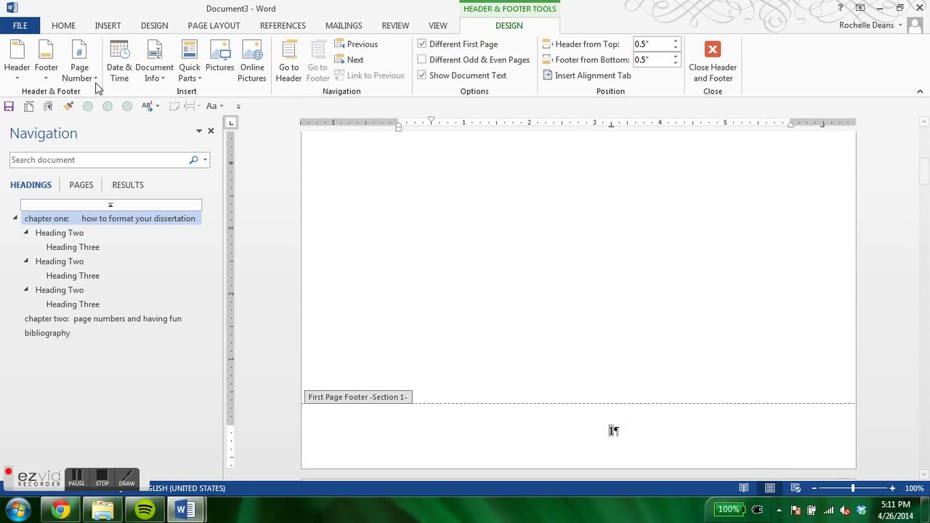
click(79, 69)
click(102, 159)
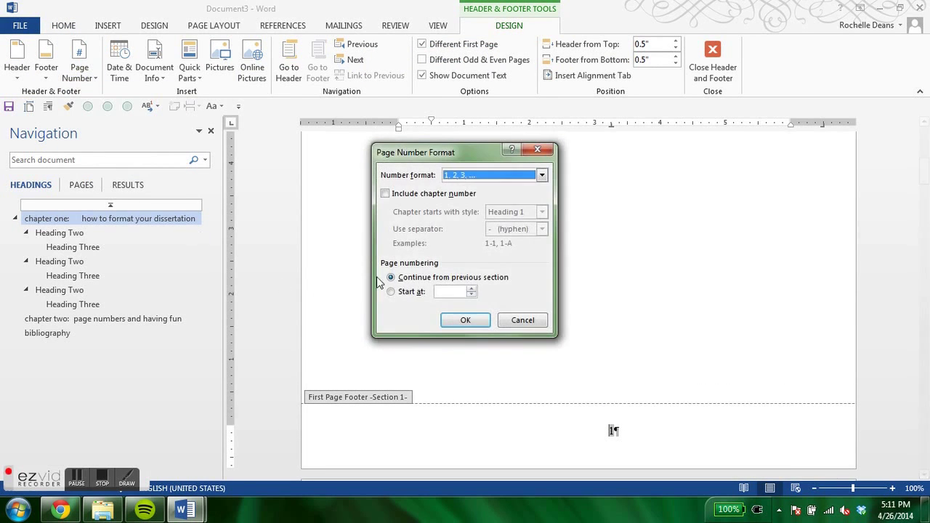
click(485, 177)
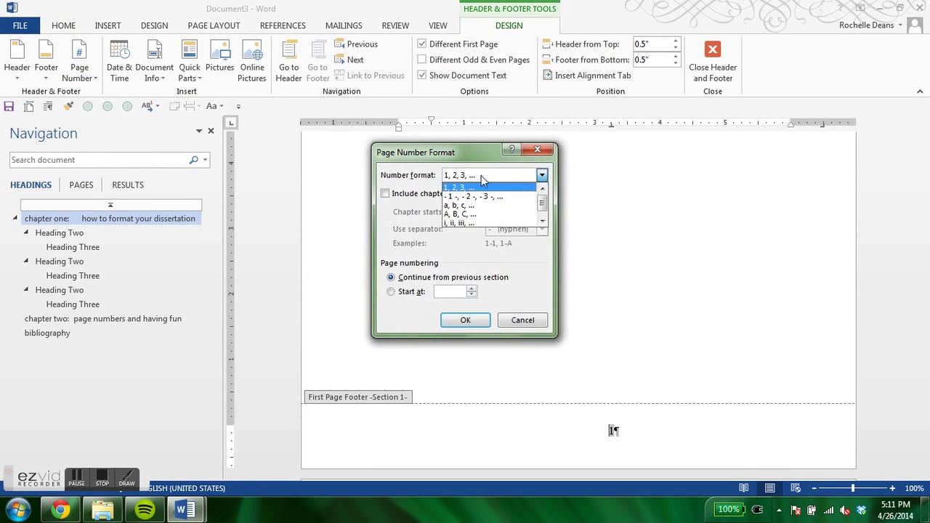
click(473, 223)
click(465, 320)
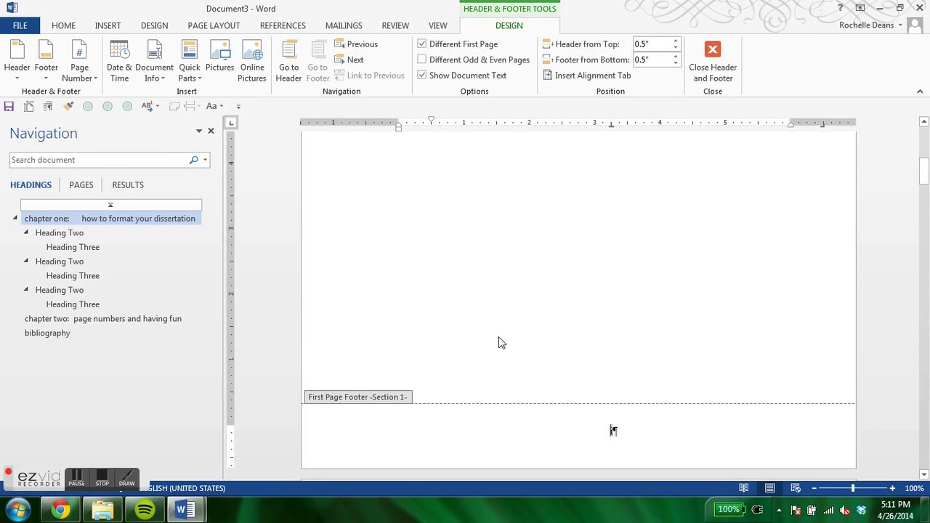
Check the page numbers in the chapter one section and leave footer editing.
scroll(517, 346, down, 10)
scroll(517, 351, down, 8)
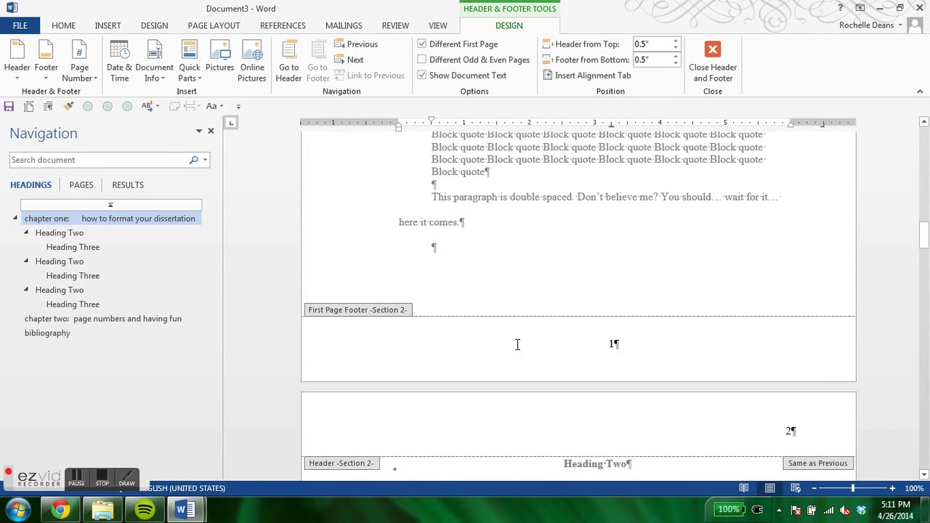
scroll(489, 372, up, 10)
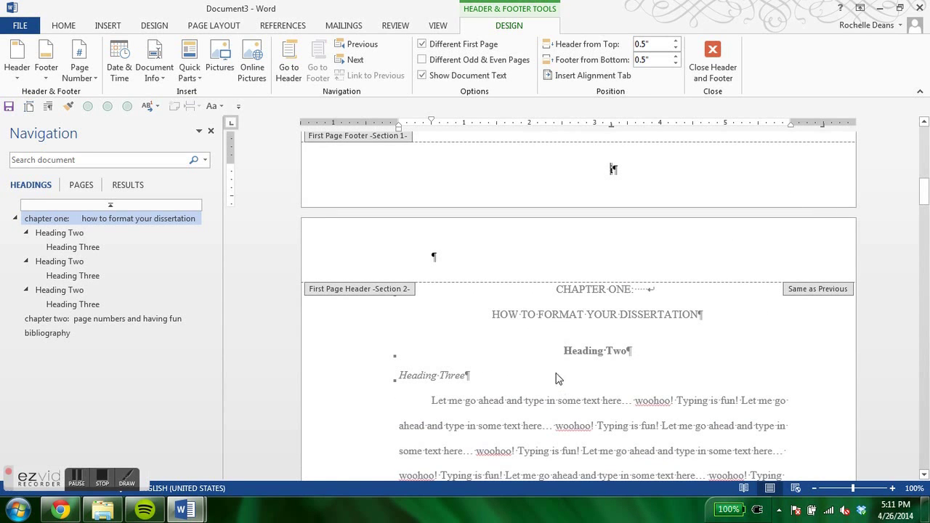
double_click(521, 360)
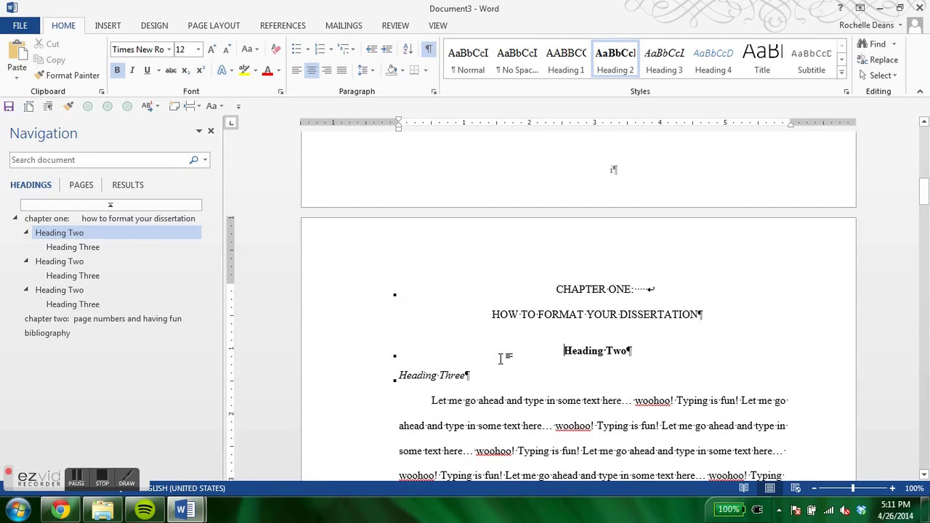
scroll(561, 347, down, 10)
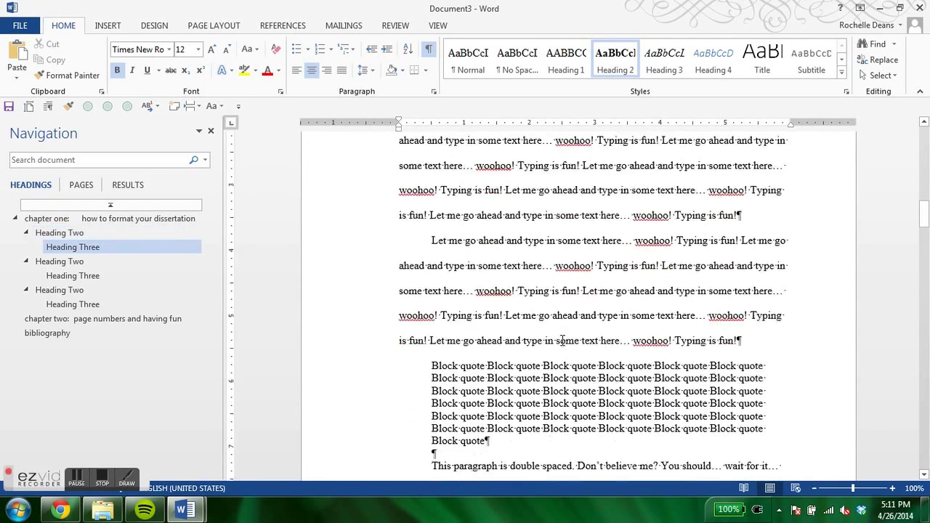
scroll(561, 346, down, 10)
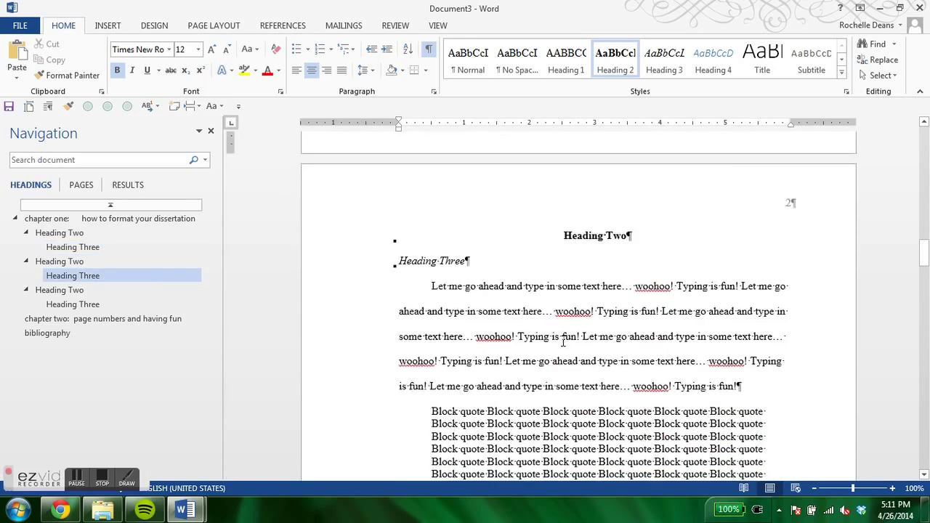